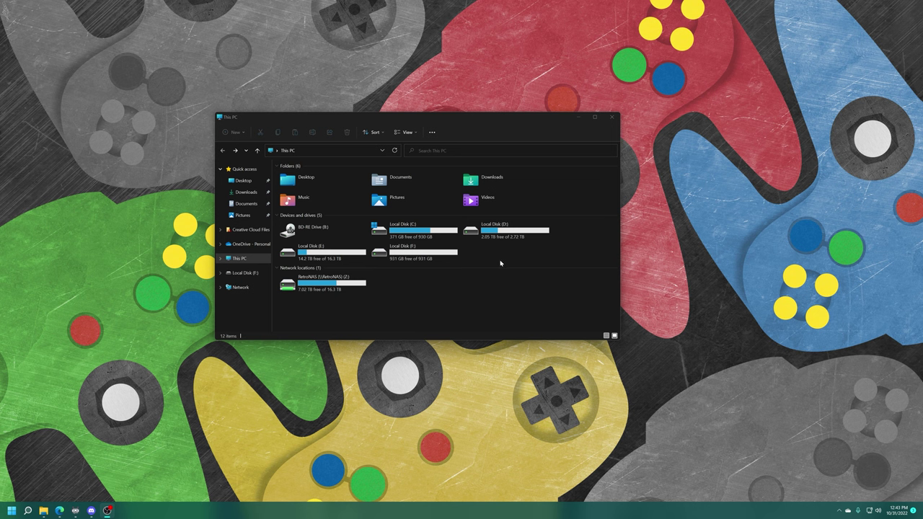
# Check the general properties of Local Disk (F:), including its file system and capacity
pyautogui.click(479, 260)
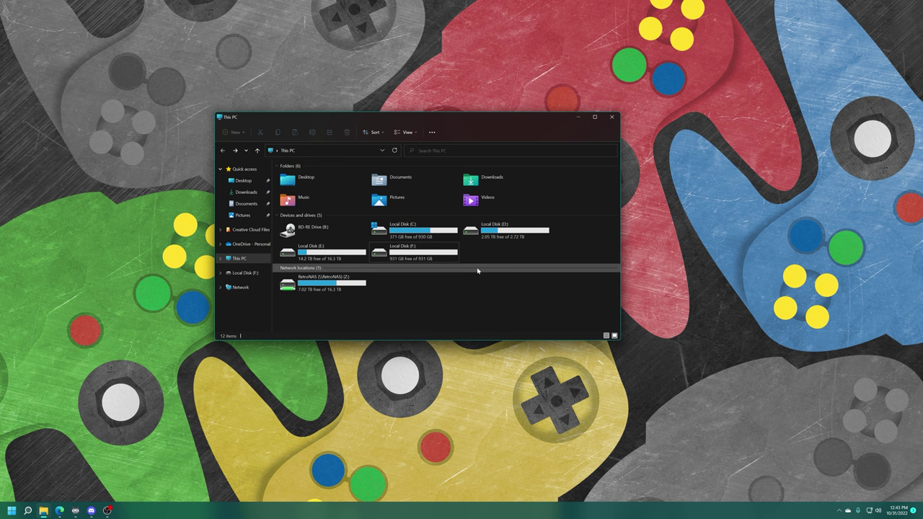
pyautogui.rightClick(398, 256)
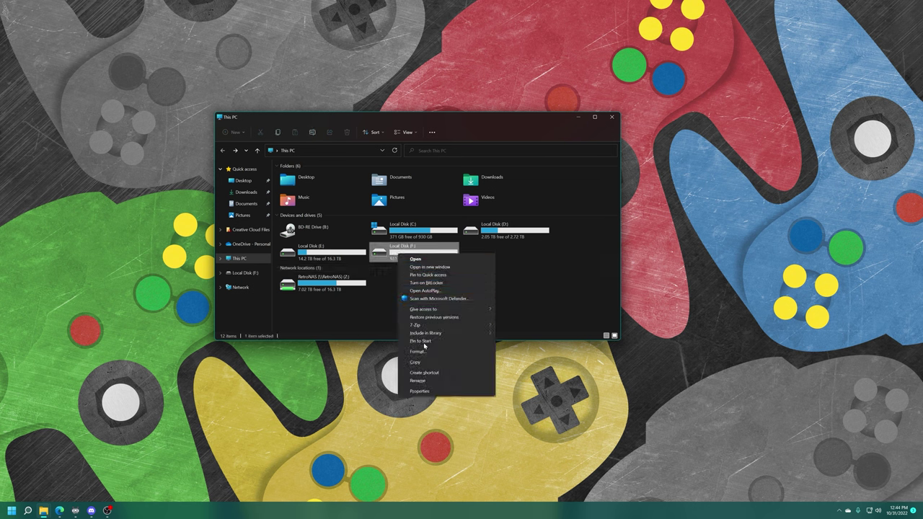
pyautogui.click(436, 391)
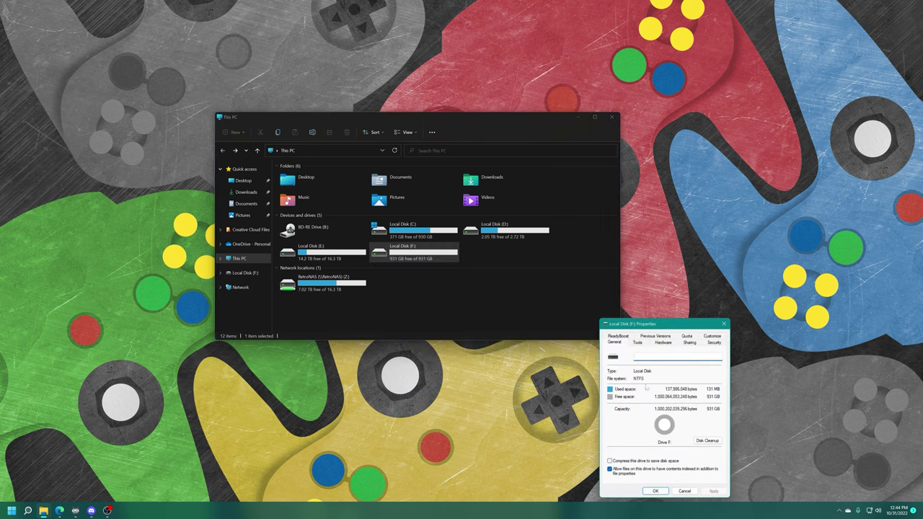
pyautogui.click(723, 324)
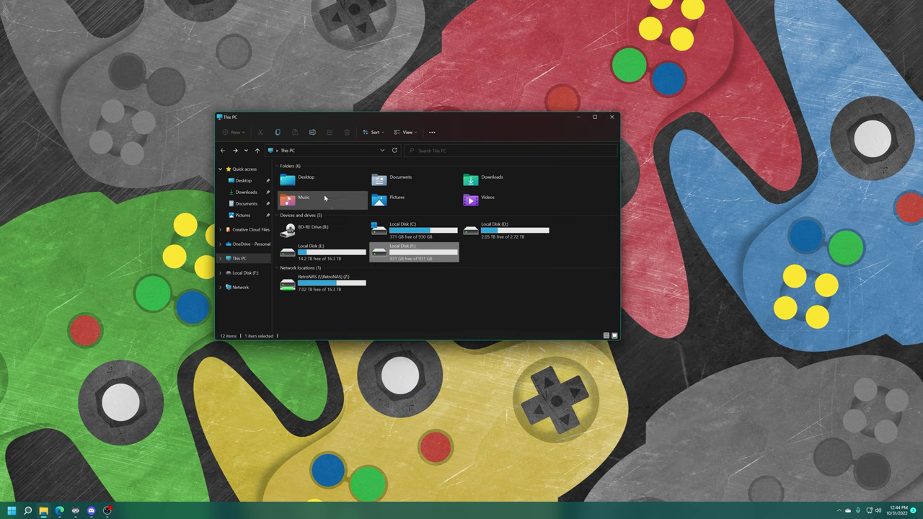
# Quick-format Local Disk (F:) as NTFS with the default allocation size and accept the format confirmations
pyautogui.rightClick(395, 259)
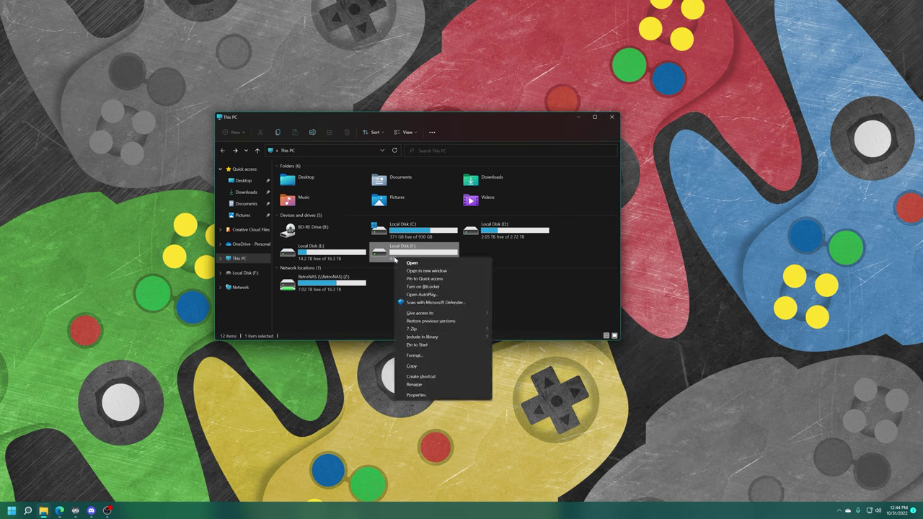
pyautogui.click(423, 351)
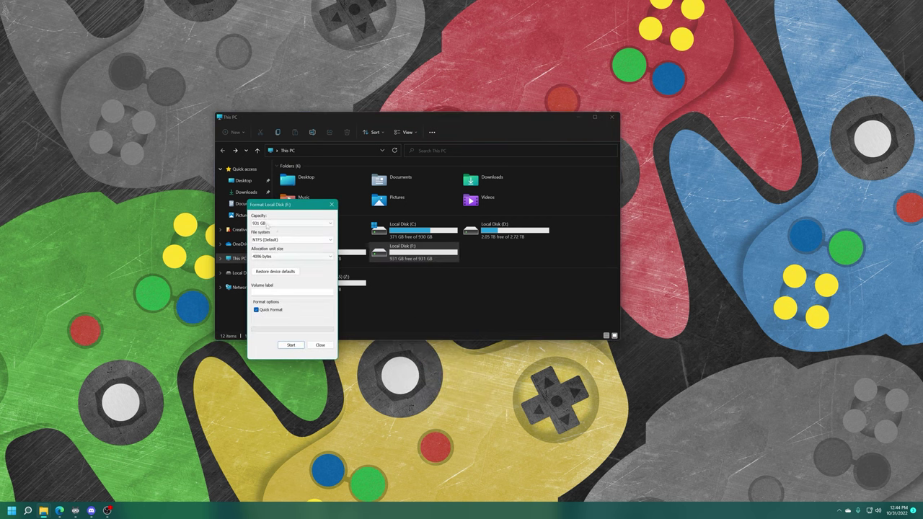
pyautogui.click(291, 239)
pyautogui.click(273, 245)
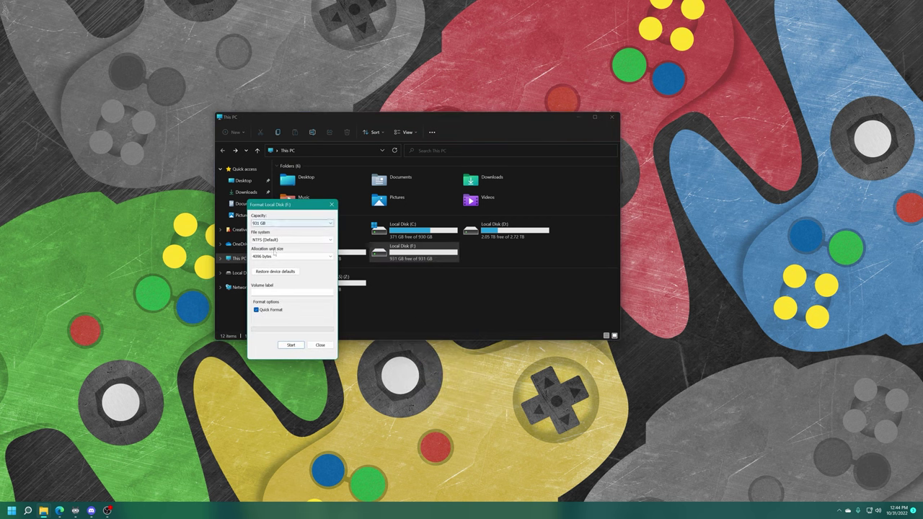
pyautogui.click(275, 257)
pyautogui.click(274, 263)
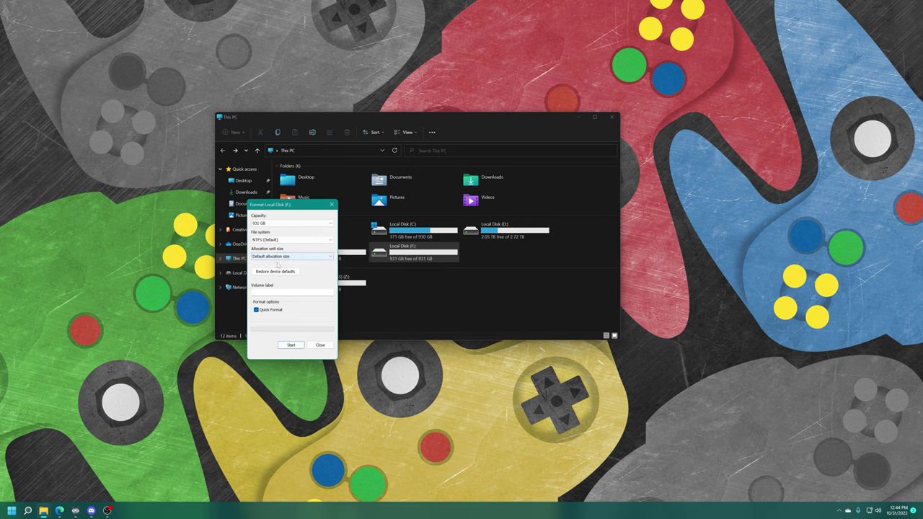
pyautogui.click(291, 344)
pyautogui.click(468, 263)
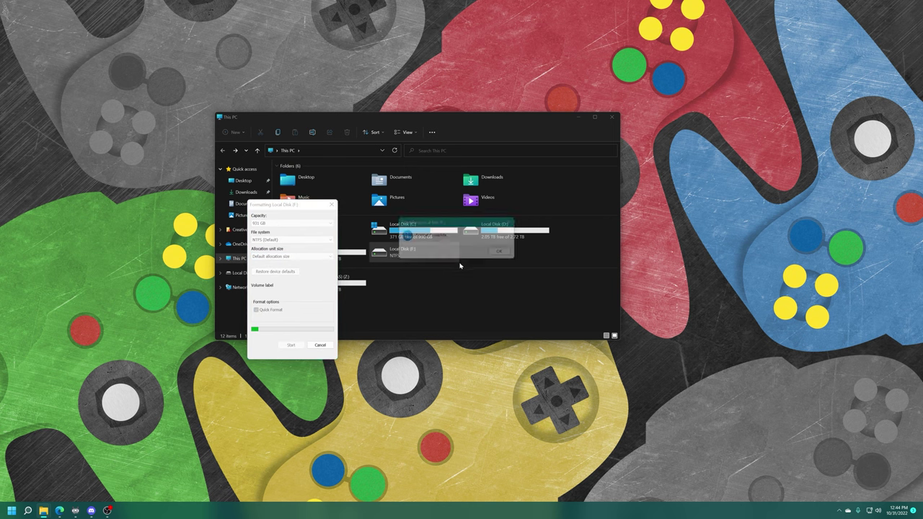
pyautogui.click(506, 253)
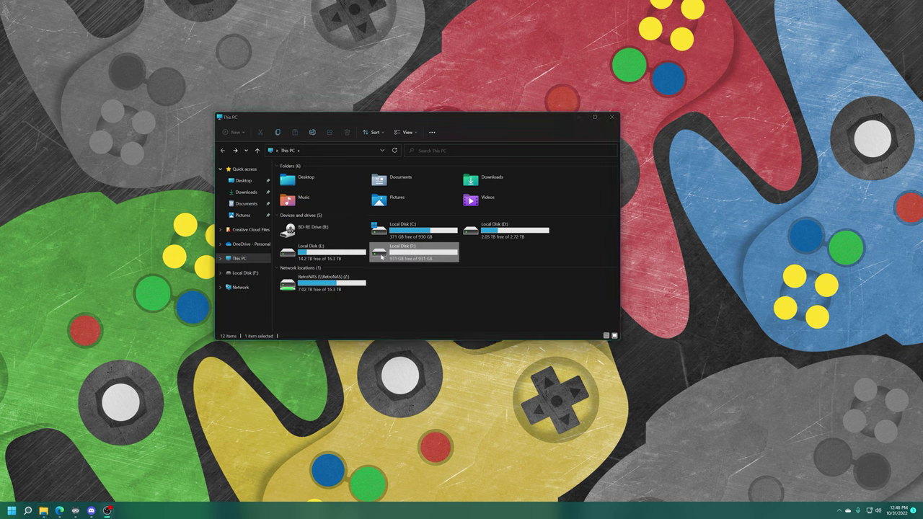
# Open the advanced security settings of Local Disk (F:) from its properties
pyautogui.rightClick(381, 256)
pyautogui.click(406, 387)
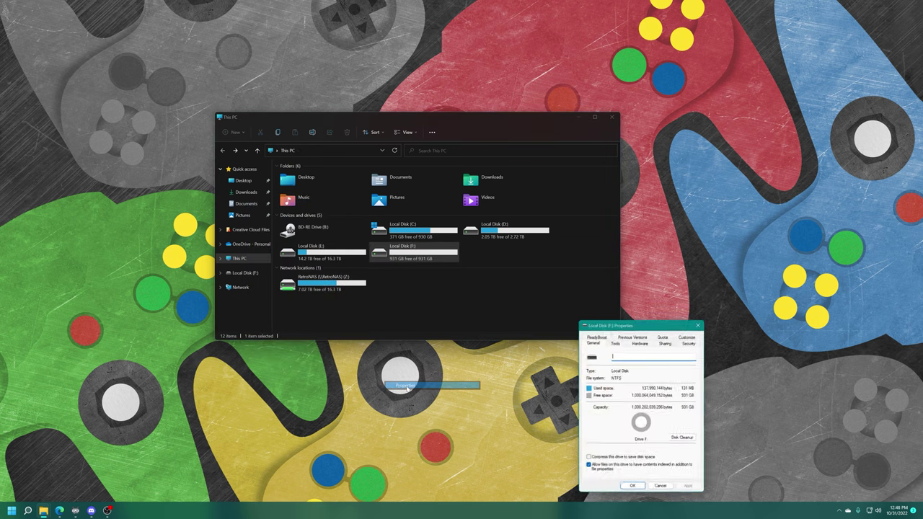
pyautogui.click(692, 343)
pyautogui.moveTo(663, 324); pyautogui.dragTo(398, 183)
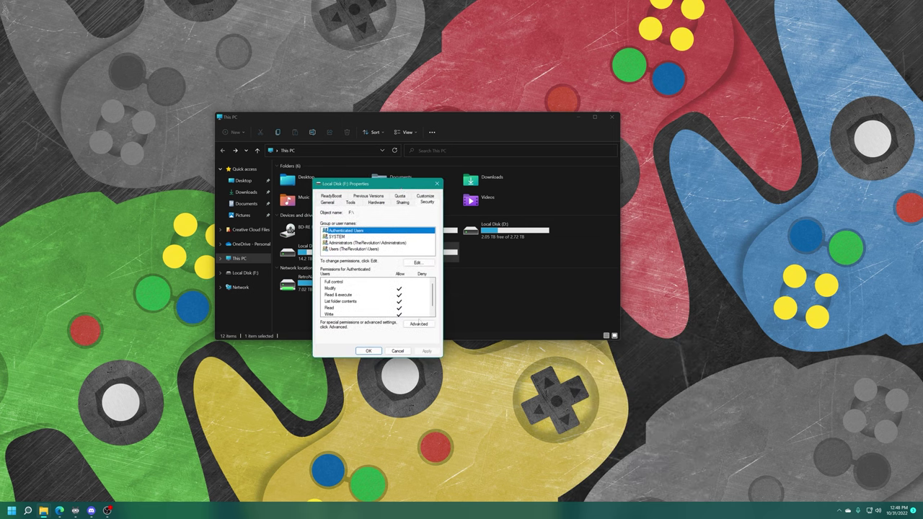
pyautogui.click(418, 324)
# Add an Allow permission entry for the principal ALL APPLICATION PACKAGES with Full control over the drive
pyautogui.click(346, 307)
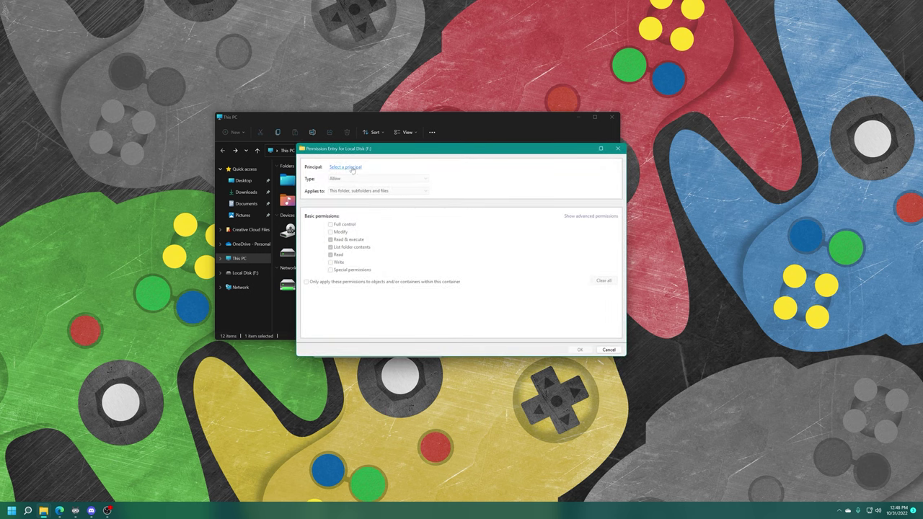
pyautogui.click(347, 168)
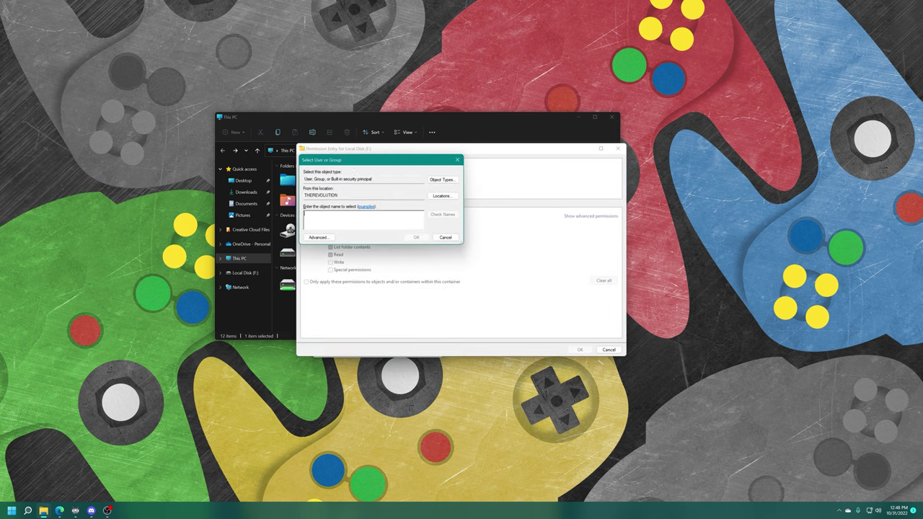
pyautogui.write('All Application packages')
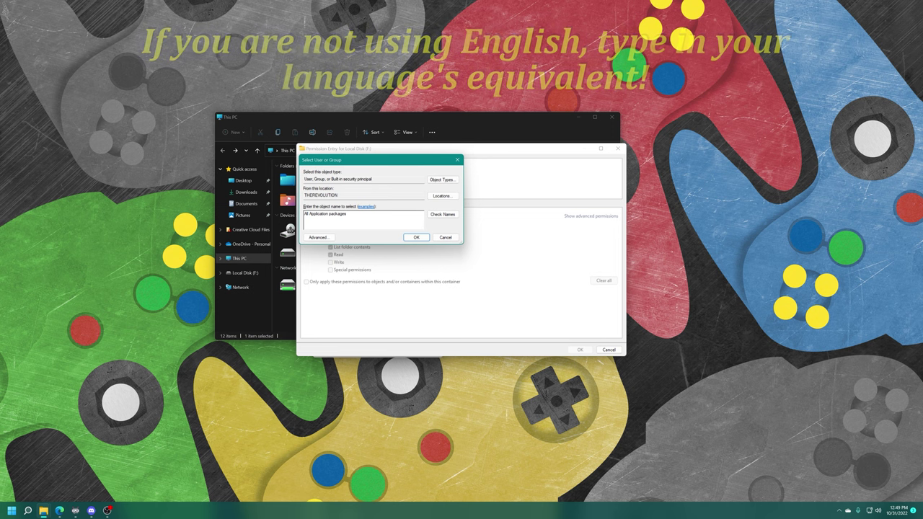
pyautogui.click(437, 216)
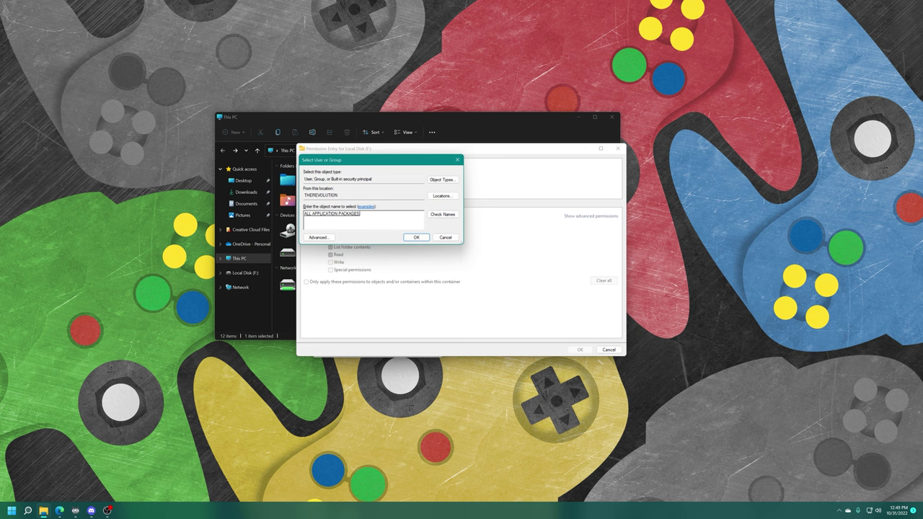
pyautogui.click(417, 238)
pyautogui.click(330, 224)
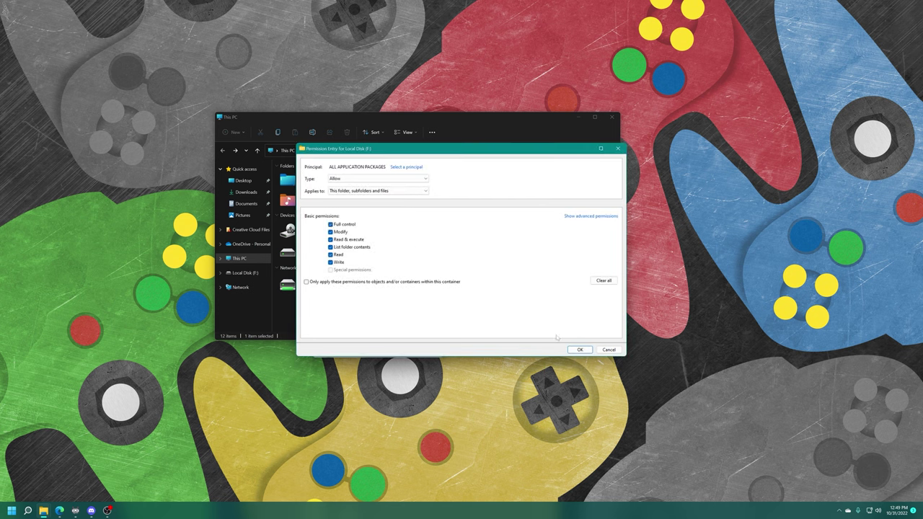
pyautogui.click(579, 350)
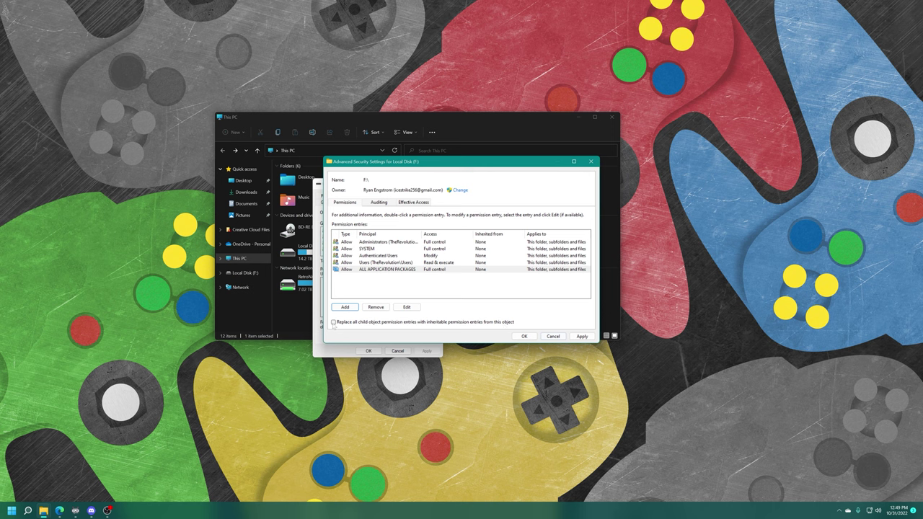
# Replace all child object permission entries with inheritable ones from Local Disk (F:), continue past the access error, and close its properties
pyautogui.click(333, 322)
pyautogui.click(524, 336)
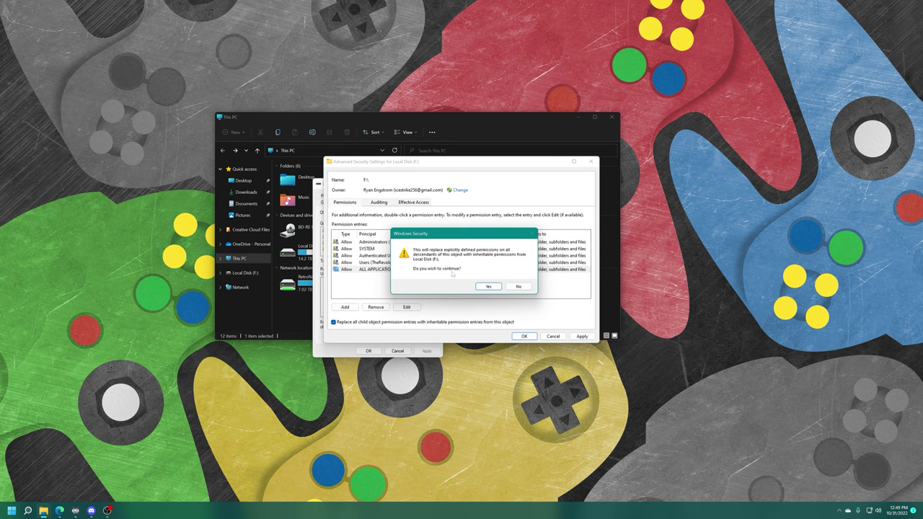
pyautogui.click(489, 287)
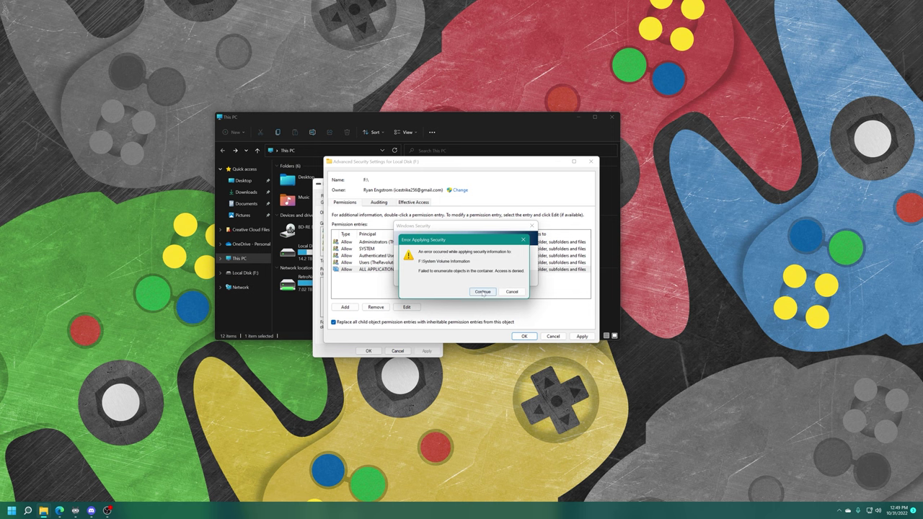
pyautogui.click(482, 292)
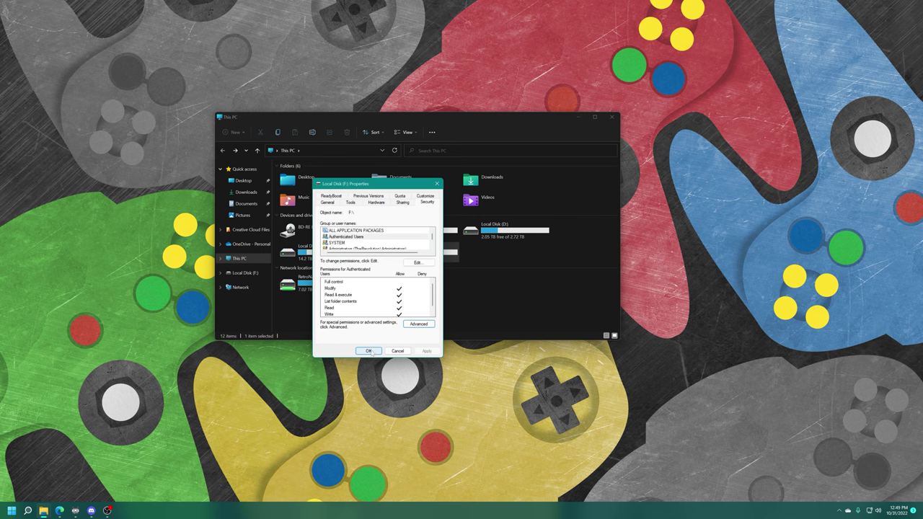
pyautogui.click(369, 351)
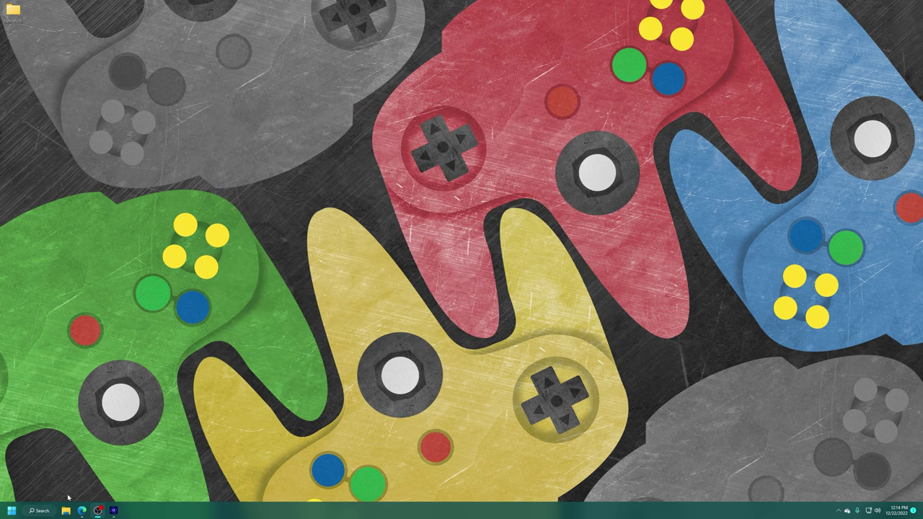
# Create a folder named Dolphin Emulator in the root of Local Disk (F:)
pyautogui.click(66, 511)
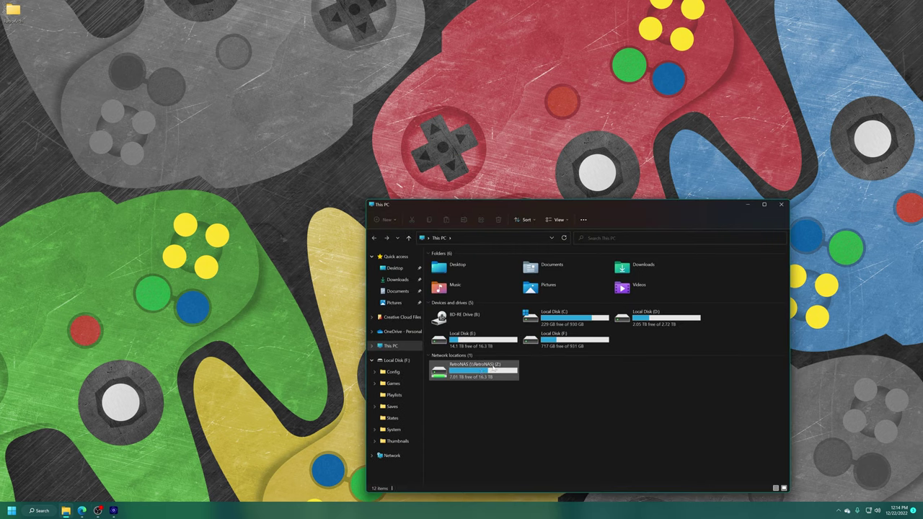
pyautogui.doubleClick(577, 345)
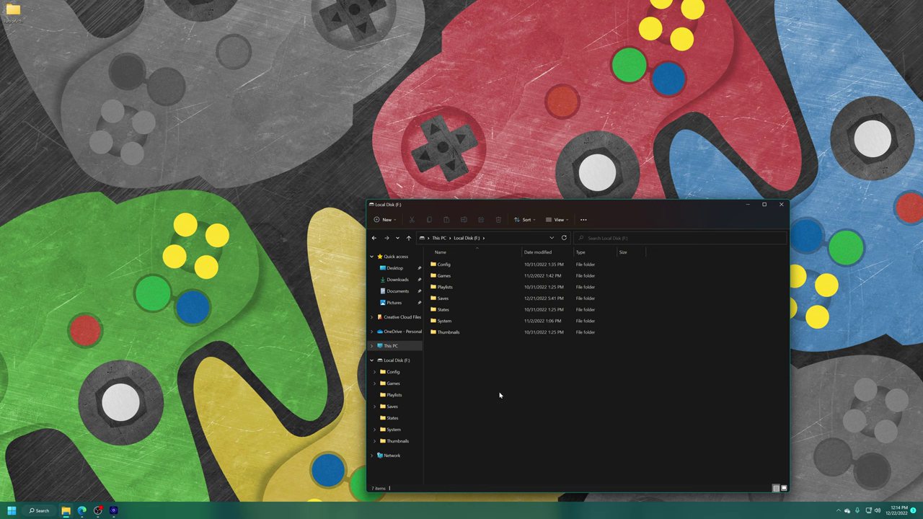
pyautogui.click(493, 321)
pyautogui.click(491, 347)
pyautogui.rightClick(463, 373)
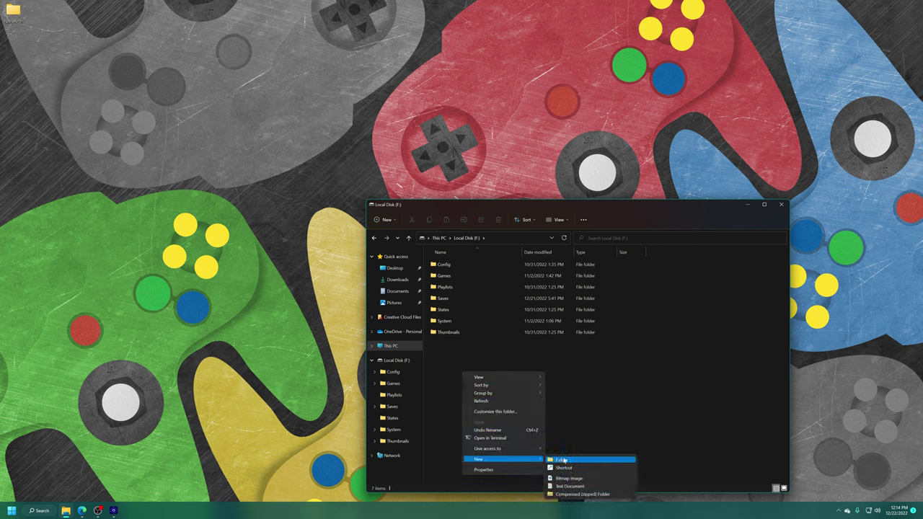
pyautogui.click(561, 459)
pyautogui.write('Dolphin Em')
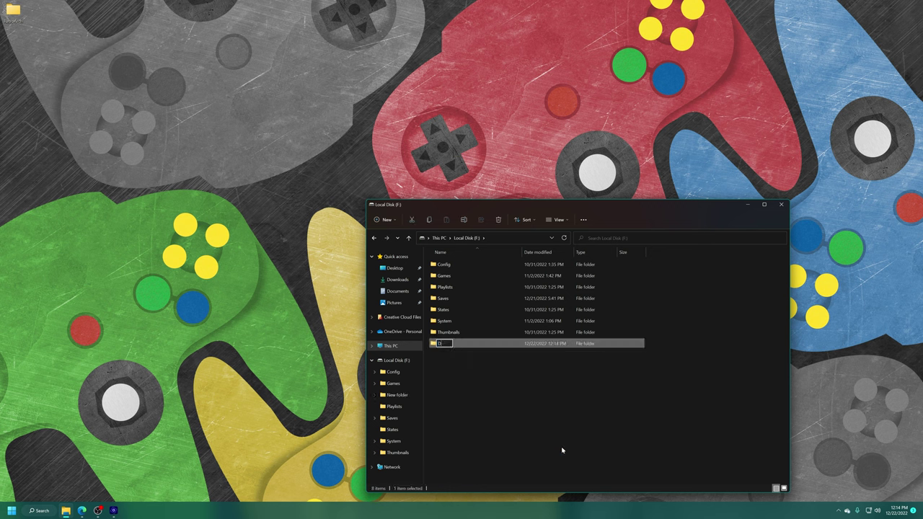
pyautogui.write('ulator')
pyautogui.press('Return')
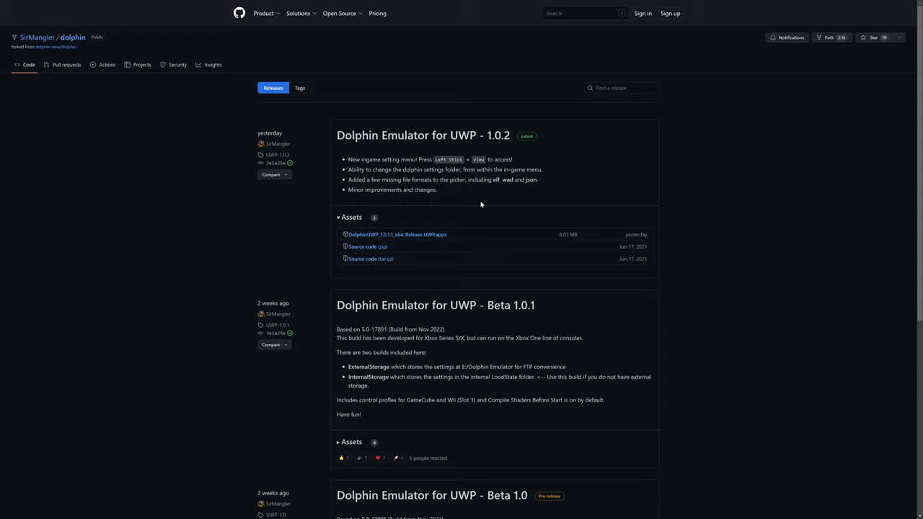
# Download DolphinUWP_1.0.1.1_x64_Release.UWP.appx from the Dolphin Emulator for UWP 1.0.2 release on GitHub
pyautogui.click(415, 236)
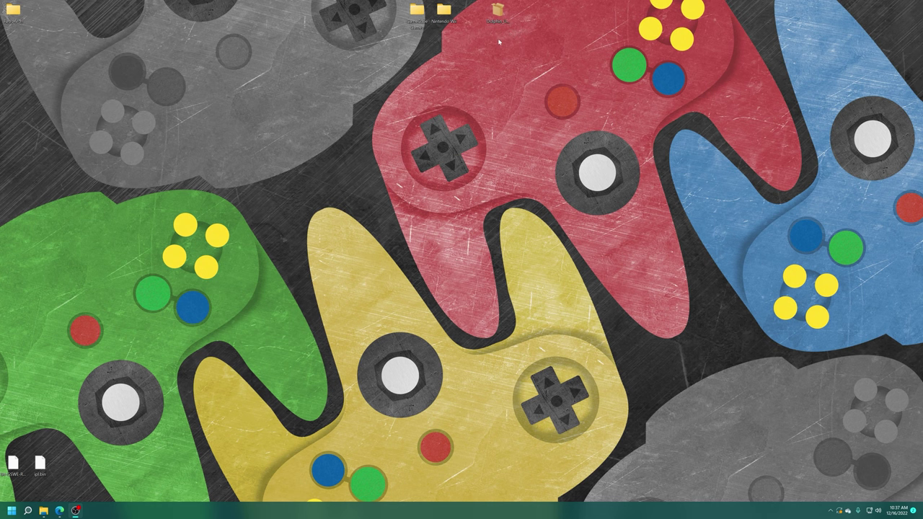
# Look through the game files in the desktop's GameCube Games folder and open the neighbouring Nintendo folder
pyautogui.doubleClick(418, 10)
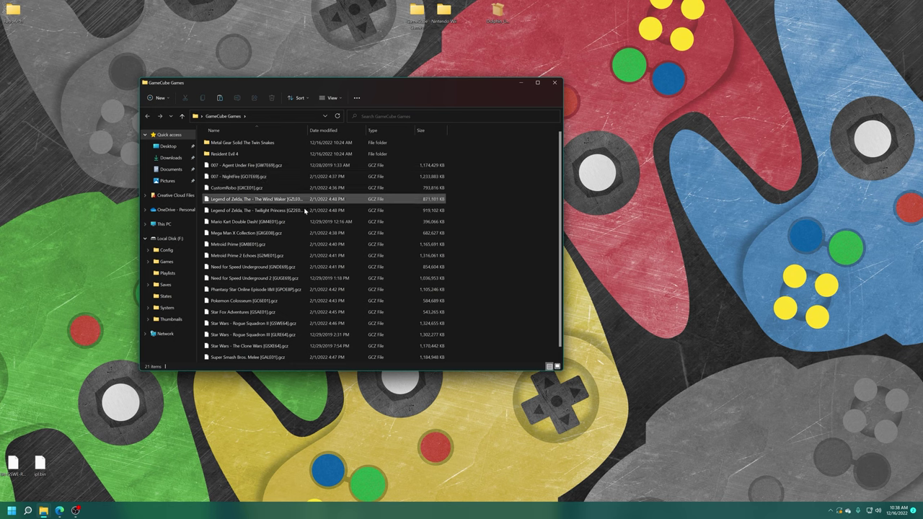
pyautogui.scroll(-1, 299, 297)
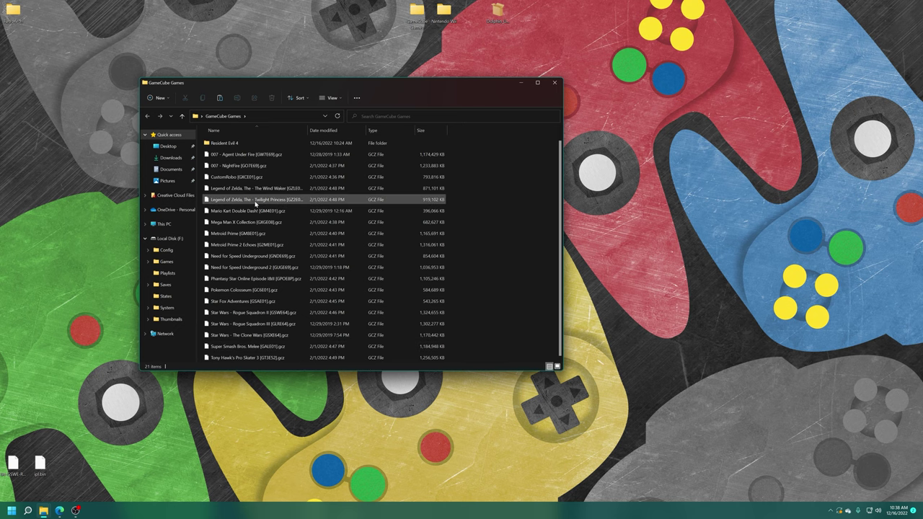
pyautogui.hotkey('alt', 'F4')
pyautogui.doubleClick(444, 11)
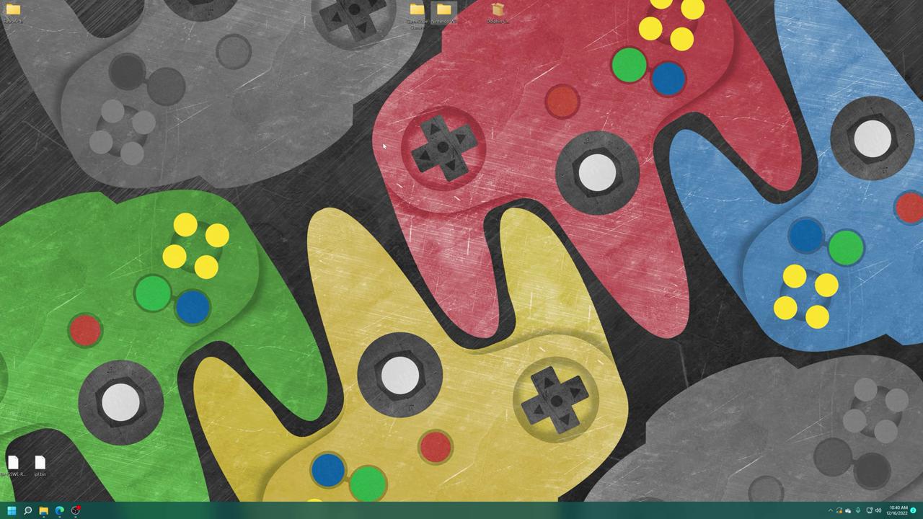
# Open the Games folder on Local Disk (F:) and look through its console folders
pyautogui.click(43, 510)
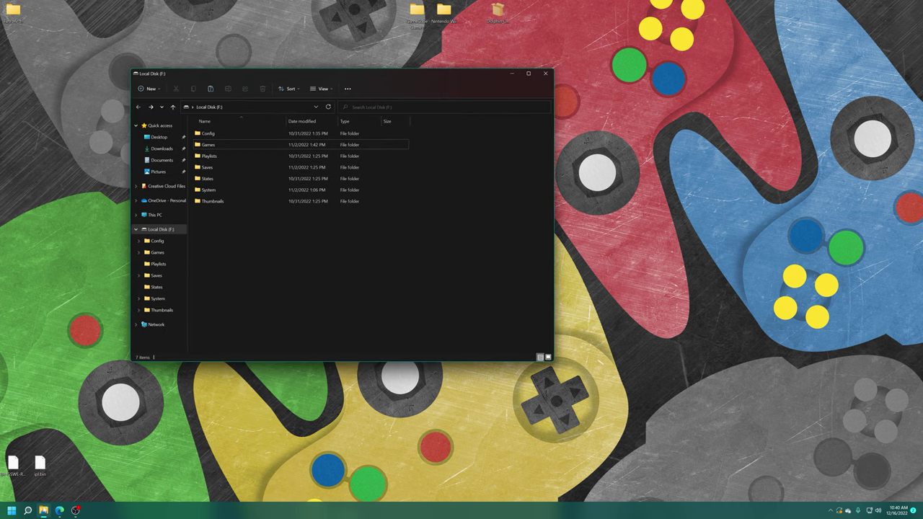
pyautogui.moveTo(432, 50); pyautogui.dragTo(408, 11)
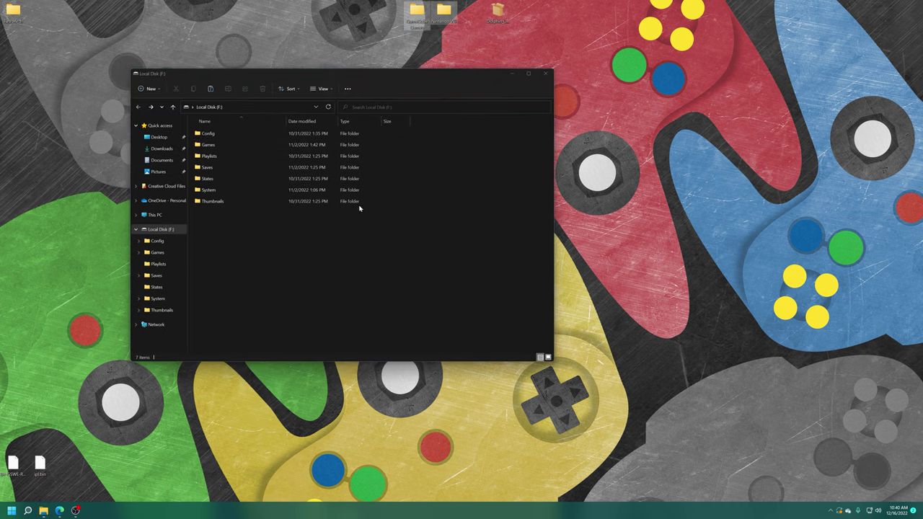
pyautogui.doubleClick(209, 145)
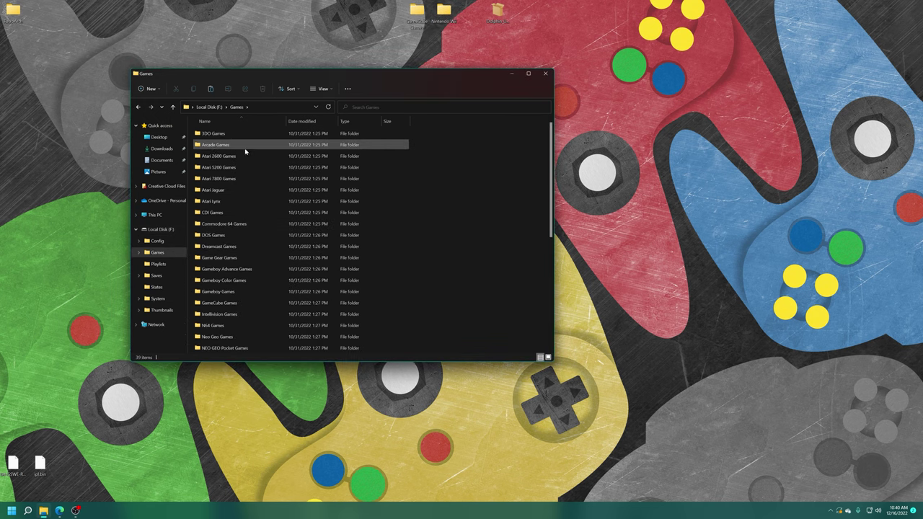
pyautogui.scroll(7, 249, 325)
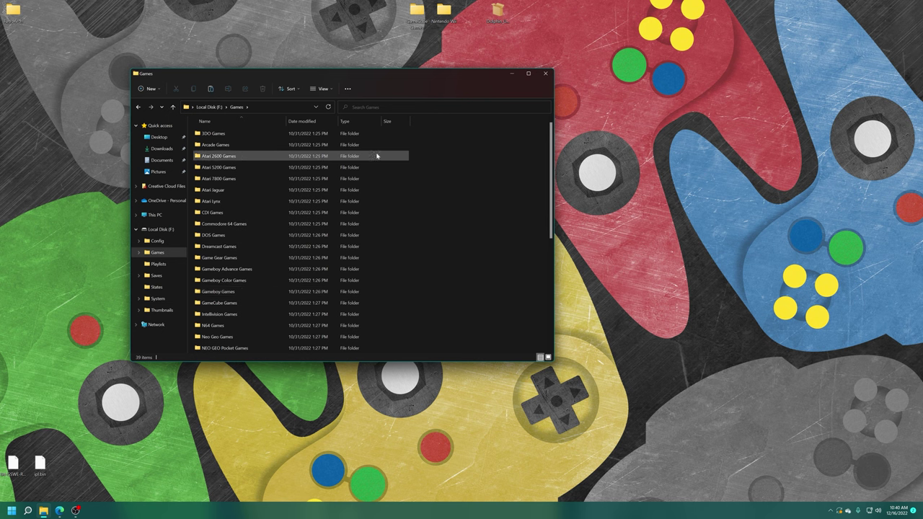
# Copy the desktop's GameCube Games and Nintendo folders into the Games folder on Local Disk (F:), skipping files with the same names
pyautogui.moveTo(451, 43); pyautogui.dragTo(469, 237)
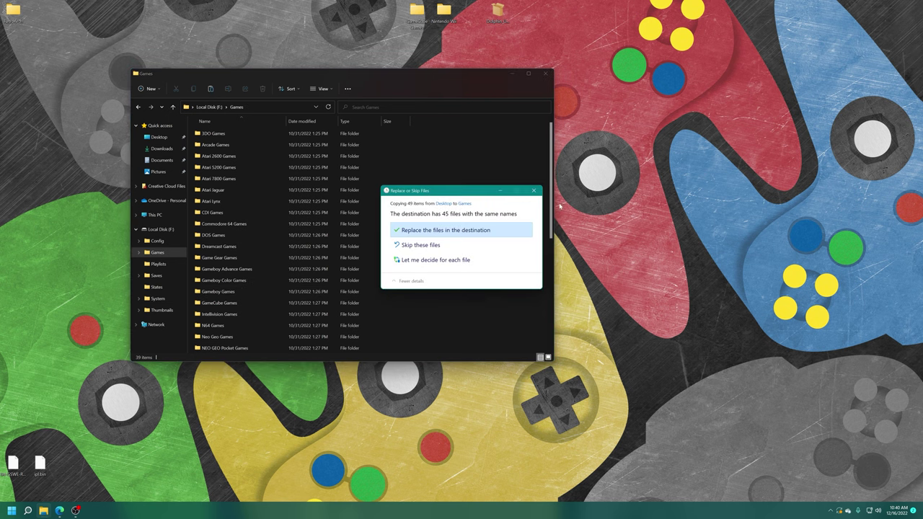
pyautogui.click(442, 244)
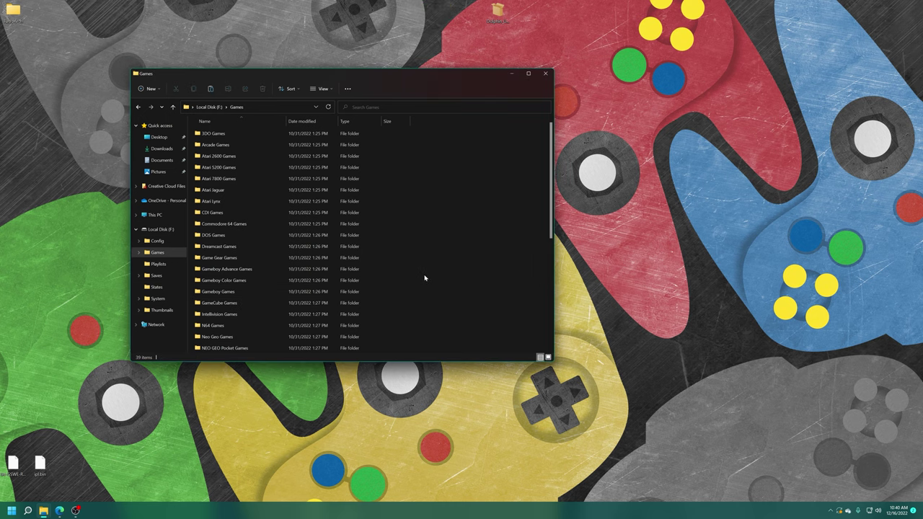
pyautogui.click(546, 73)
pyautogui.click(503, 21)
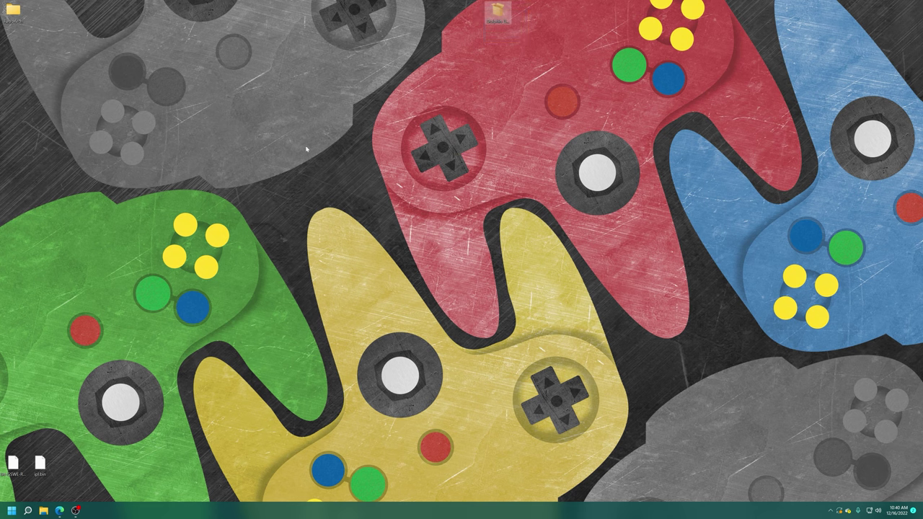
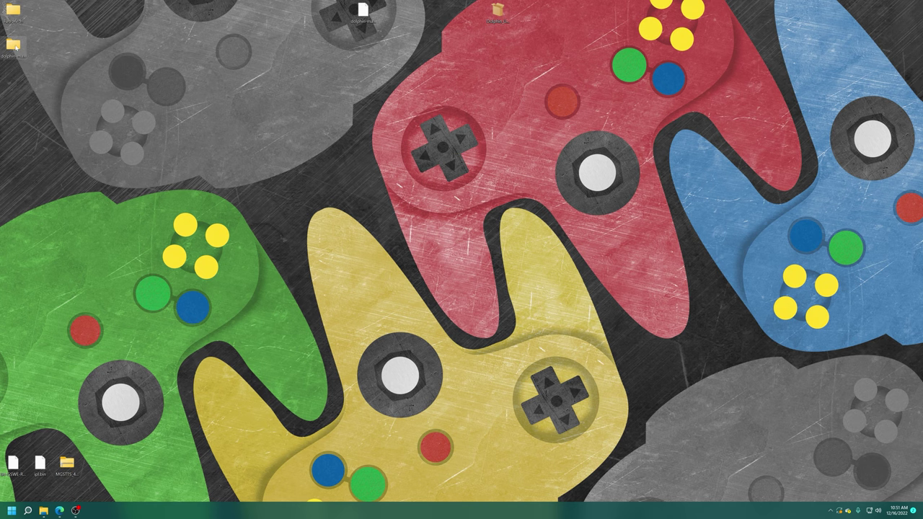
# Create a text document named portable.txt in the Dolphin-x64 folder inside dolphin-master-5.0-17891-x64
pyautogui.doubleClick(245, 144)
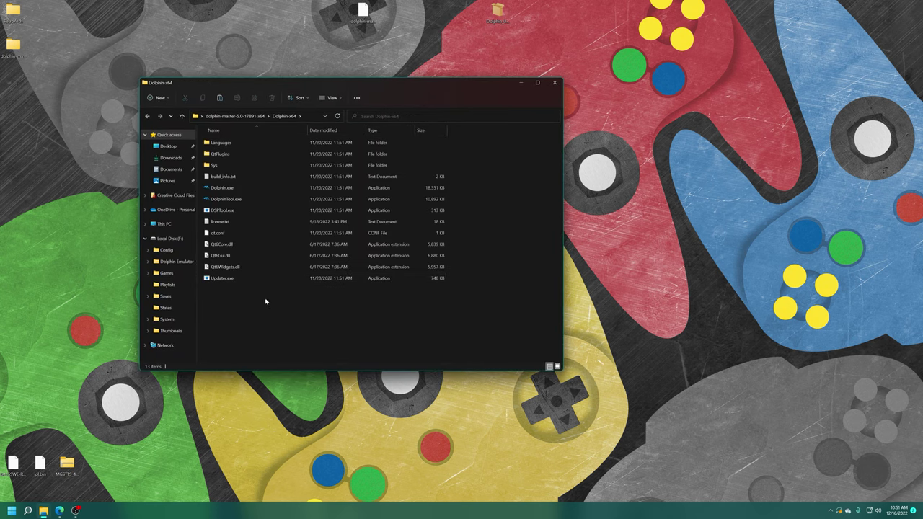
pyautogui.rightClick(247, 318)
pyautogui.moveTo(301, 409)
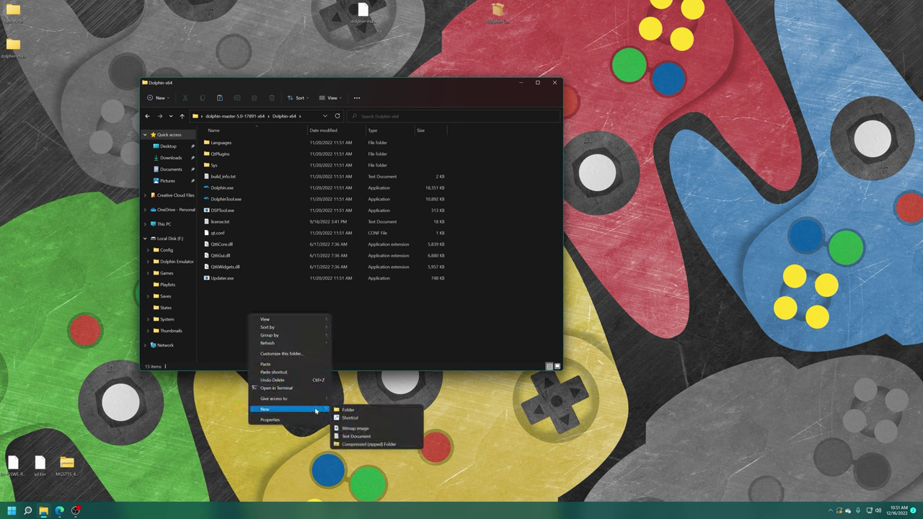
pyautogui.click(356, 436)
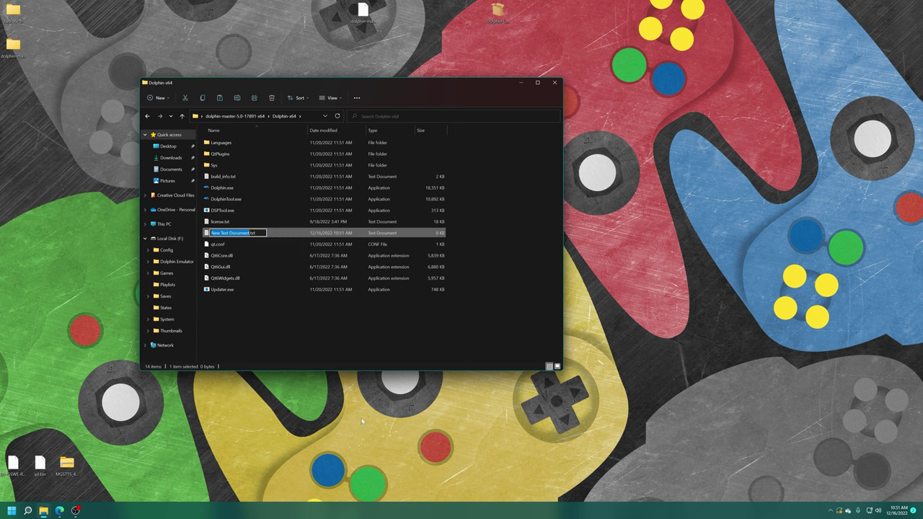
pyautogui.write('portable')
pyautogui.press('Return')
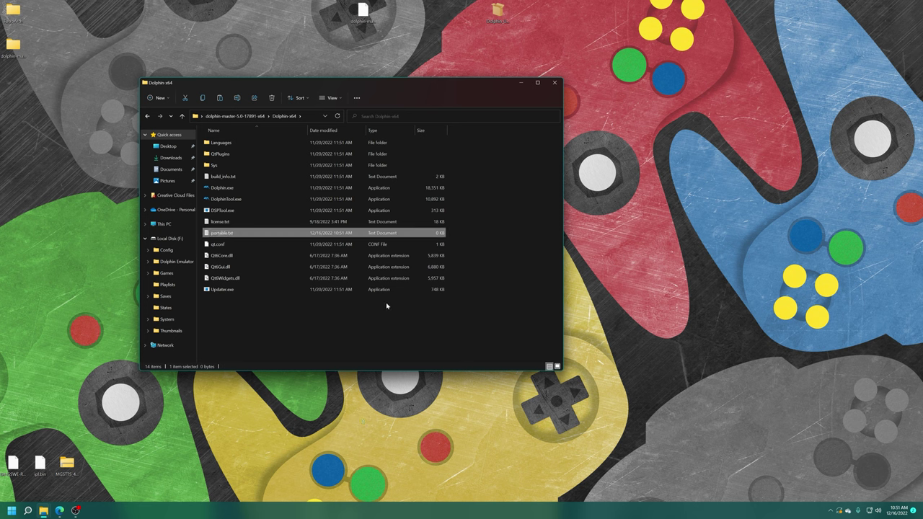
# Launch Dolphin.exe from the Dolphin-x64 folder and authorize usage statistics reporting
pyautogui.click(244, 316)
pyautogui.click(224, 191)
pyautogui.doubleClick(224, 191)
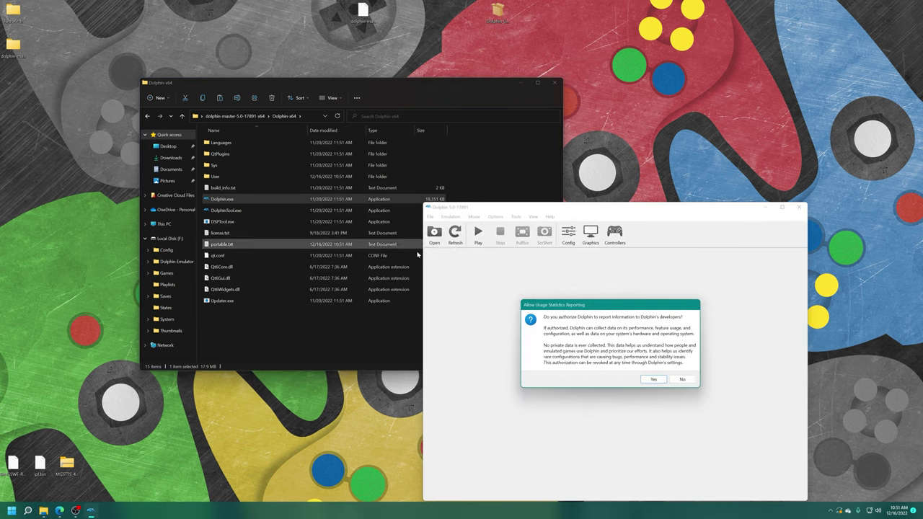
pyautogui.click(662, 382)
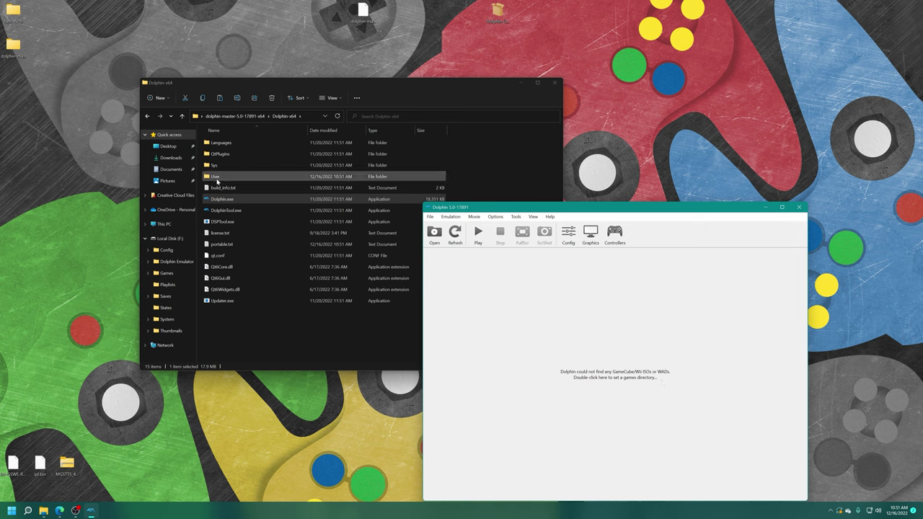
# Open the User folder inside Dolphin-x64 and close the running Dolphin emulator
pyautogui.click(225, 179)
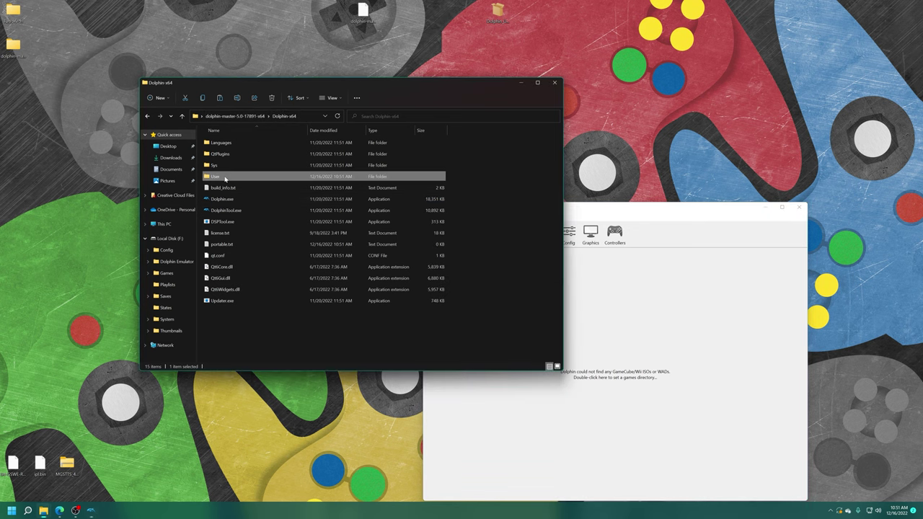
pyautogui.doubleClick(225, 179)
pyautogui.moveTo(269, 142); pyautogui.dragTo(232, 335)
pyautogui.click(233, 337)
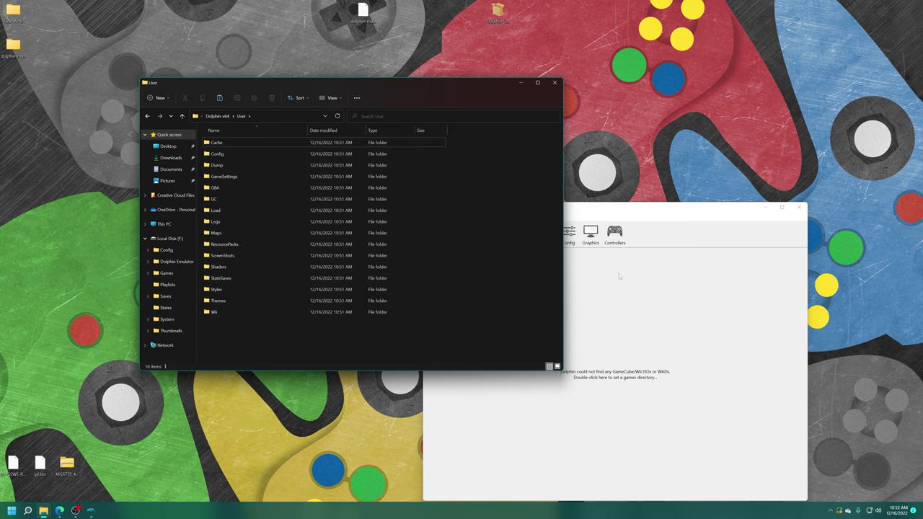
pyautogui.moveTo(726, 212); pyautogui.dragTo(733, 142)
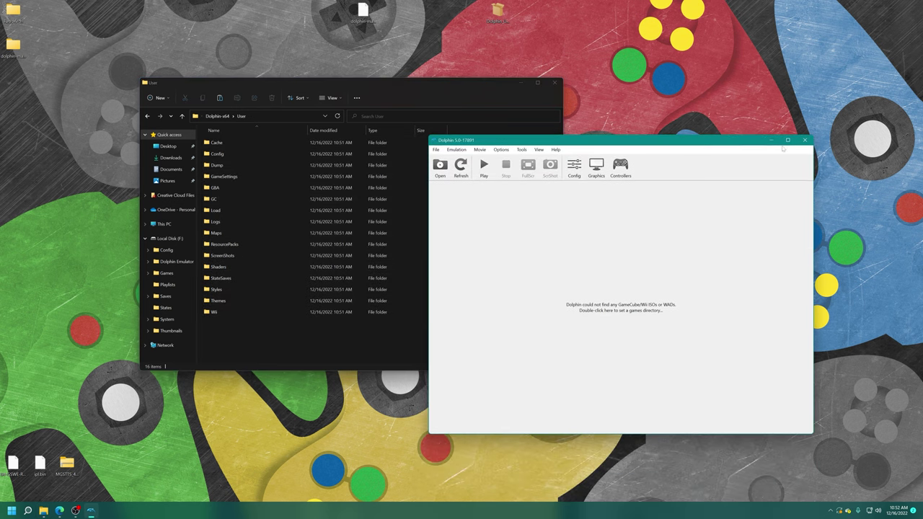
pyautogui.click(804, 142)
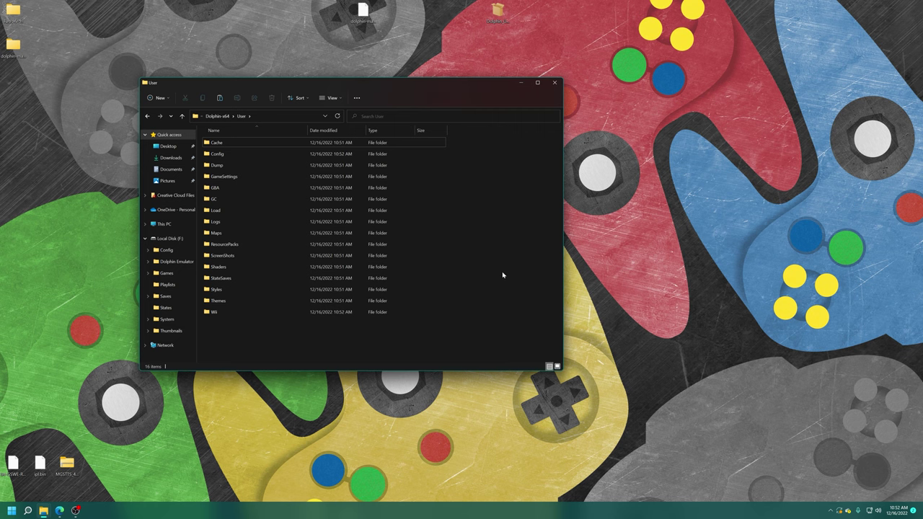
# Copy all folders from Dolphin Emulator on Local Disk (F:) into the User folder of Dolphin-x64, accepting the security prompt
pyautogui.moveTo(42, 514)
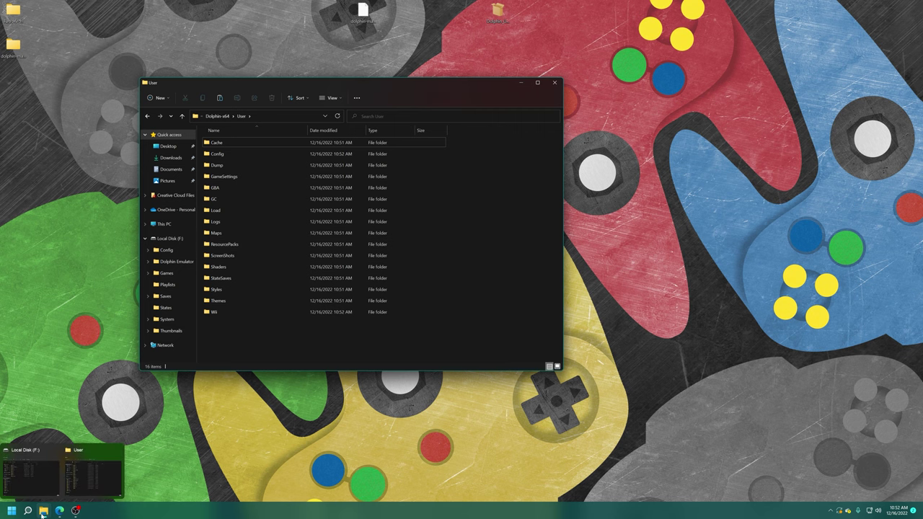
pyautogui.click(31, 470)
pyautogui.moveTo(295, 82); pyautogui.dragTo(630, 71)
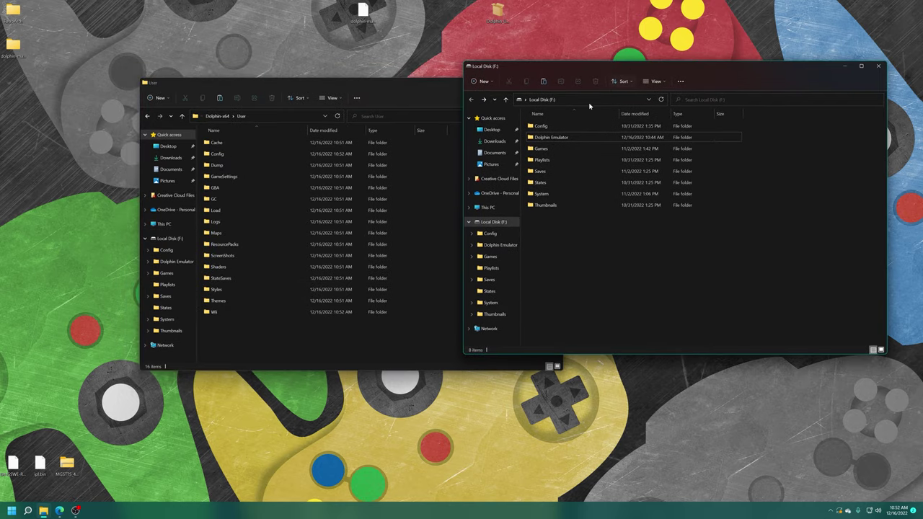
pyautogui.doubleClick(581, 140)
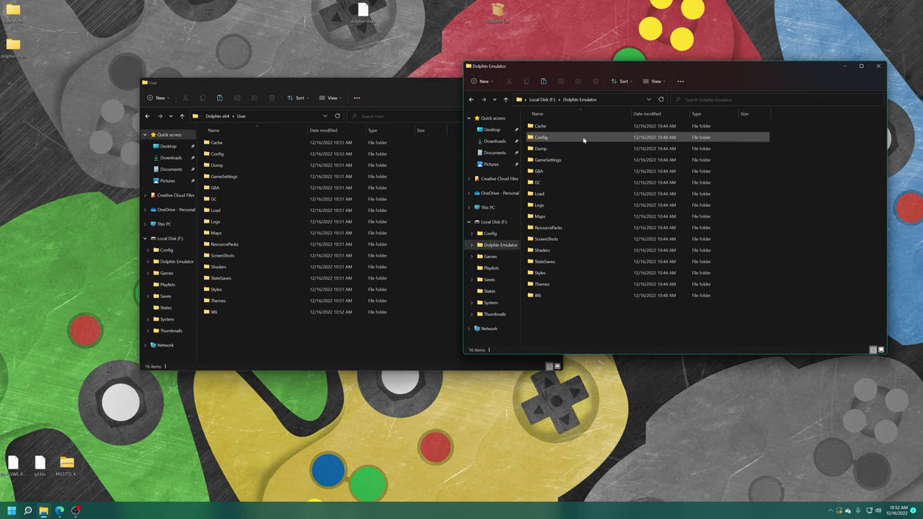
pyautogui.moveTo(780, 121); pyautogui.dragTo(624, 308)
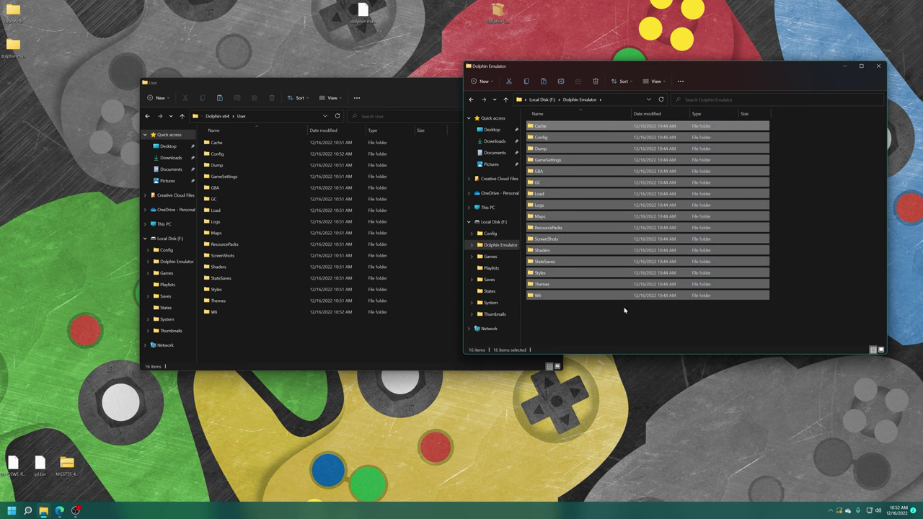
pyautogui.moveTo(548, 130); pyautogui.dragTo(398, 344)
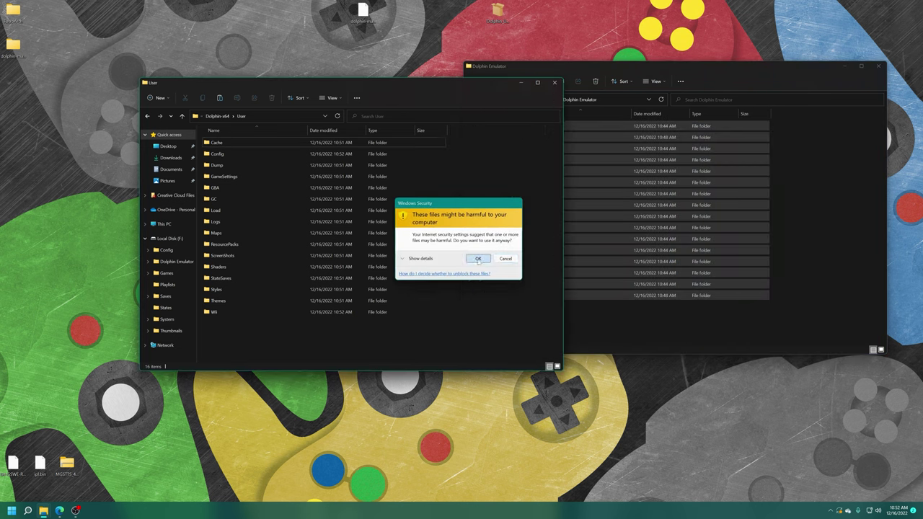
pyautogui.click(448, 230)
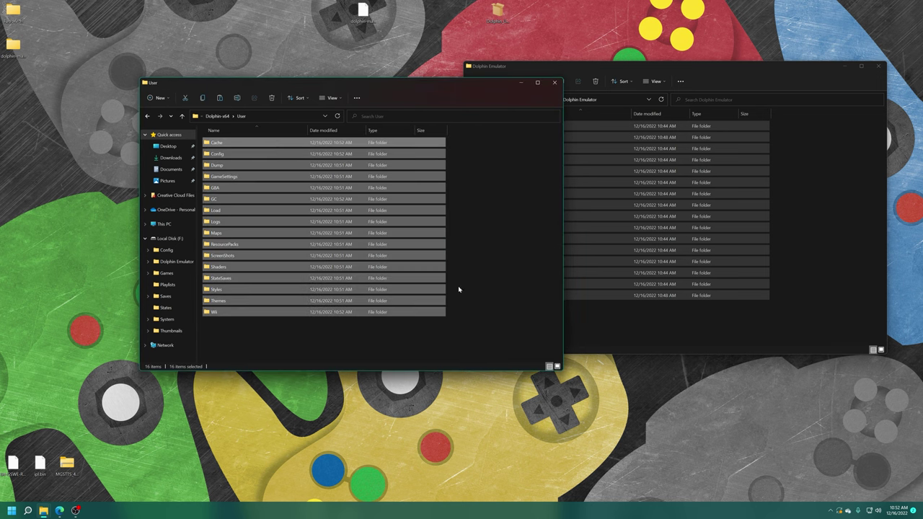
pyautogui.click(489, 291)
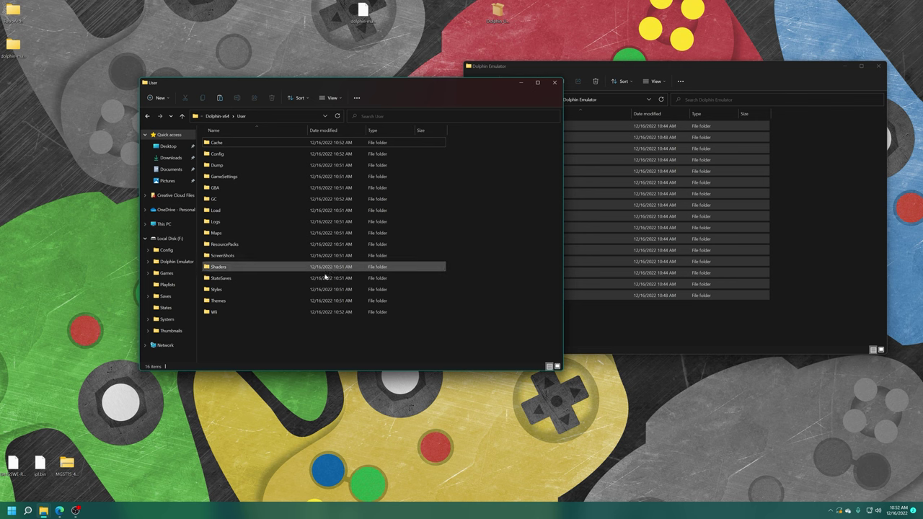
# Return to the Dolphin-x64 folder, relaunch Dolphin.exe and authorize usage statistics reporting again
pyautogui.click(676, 78)
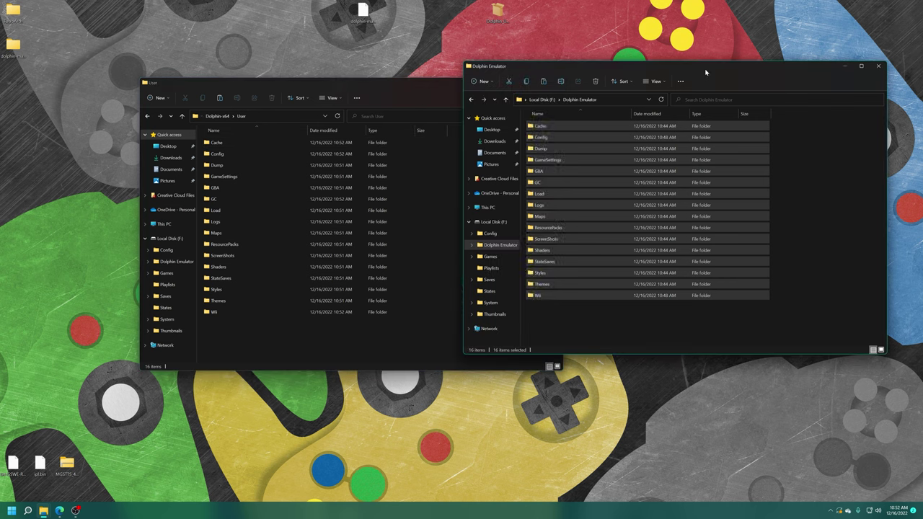
pyautogui.click(363, 89)
pyautogui.hotkey('alt', 'Up')
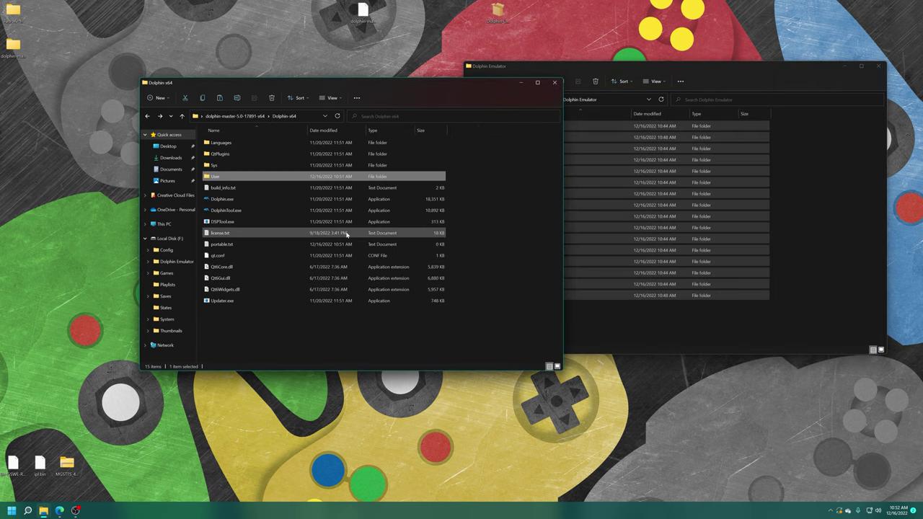
pyautogui.click(228, 200)
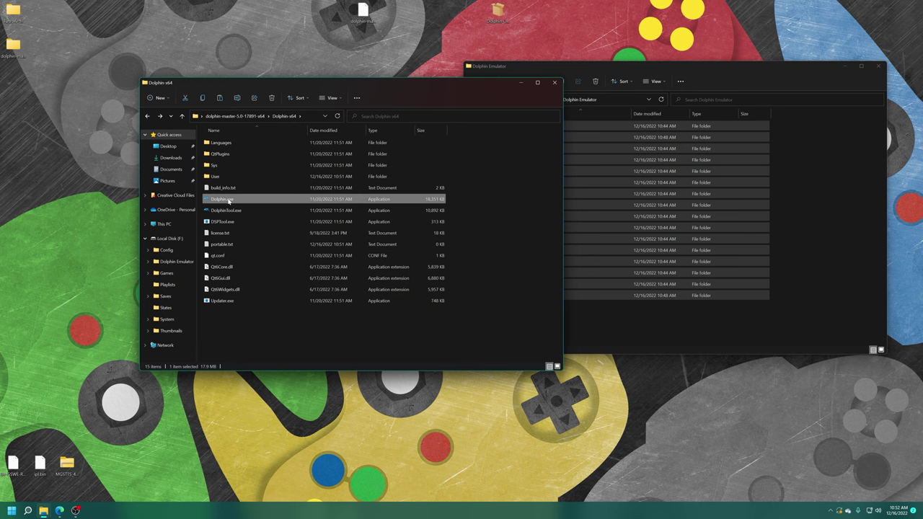
pyautogui.doubleClick(229, 201)
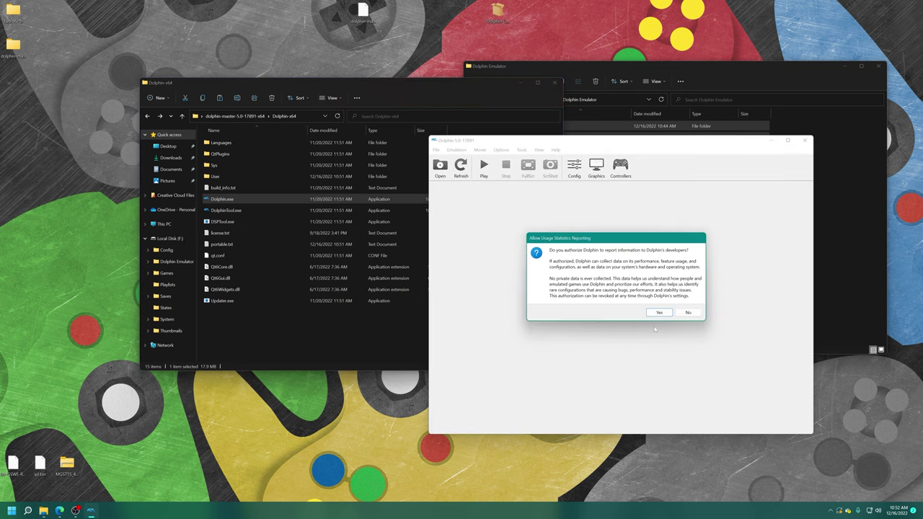
pyautogui.click(660, 313)
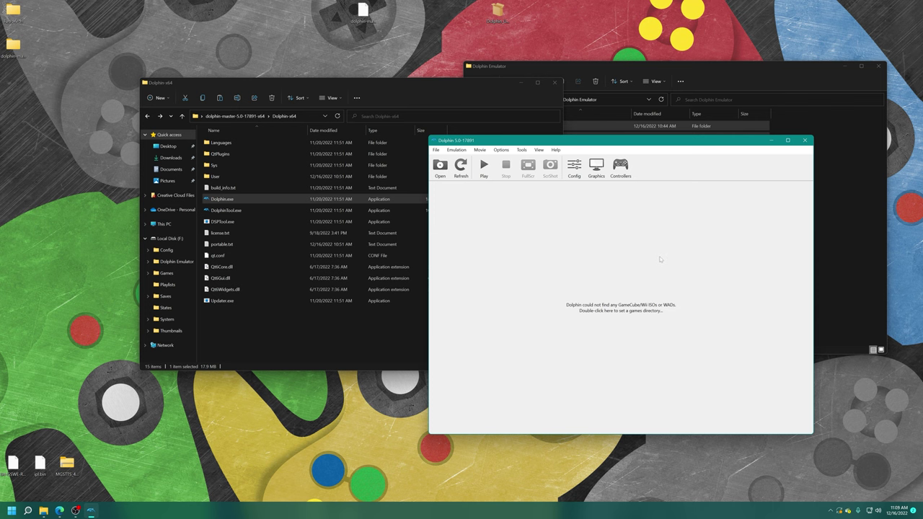
# Open the configuration of the GameCube Port 1 Standard Controller and set its device to WGInput/0/Xbox One Game Controller
pyautogui.click(624, 171)
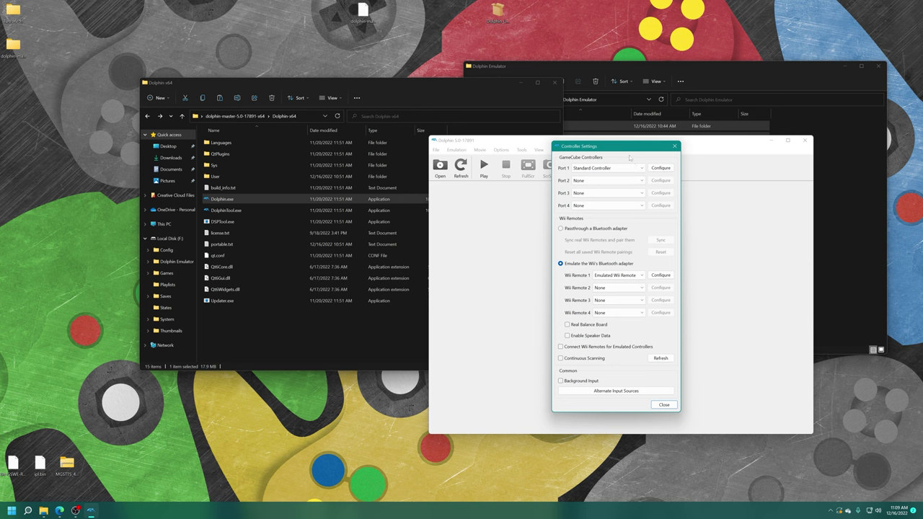
pyautogui.click(660, 168)
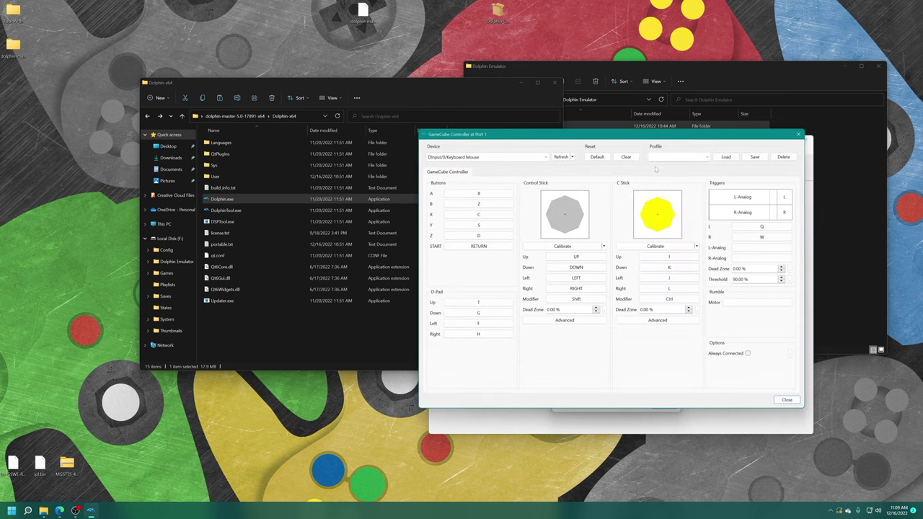
pyautogui.click(545, 157)
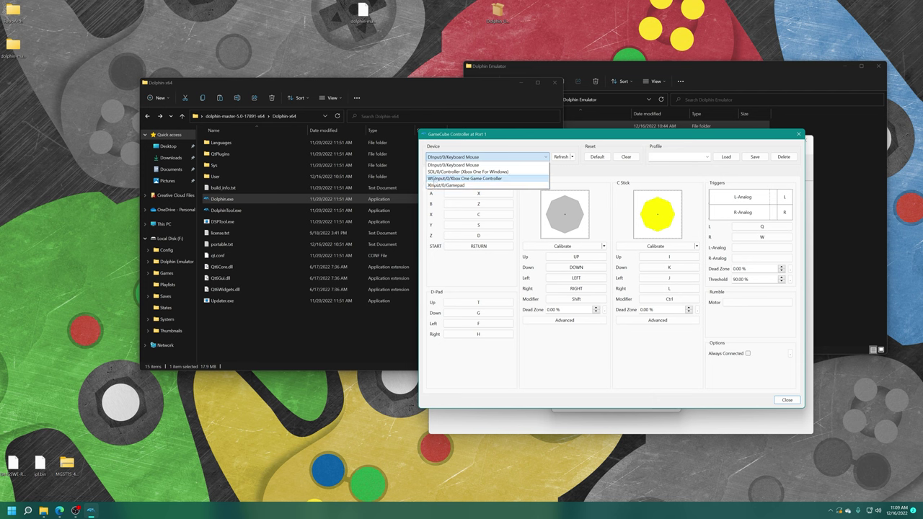
pyautogui.click(461, 179)
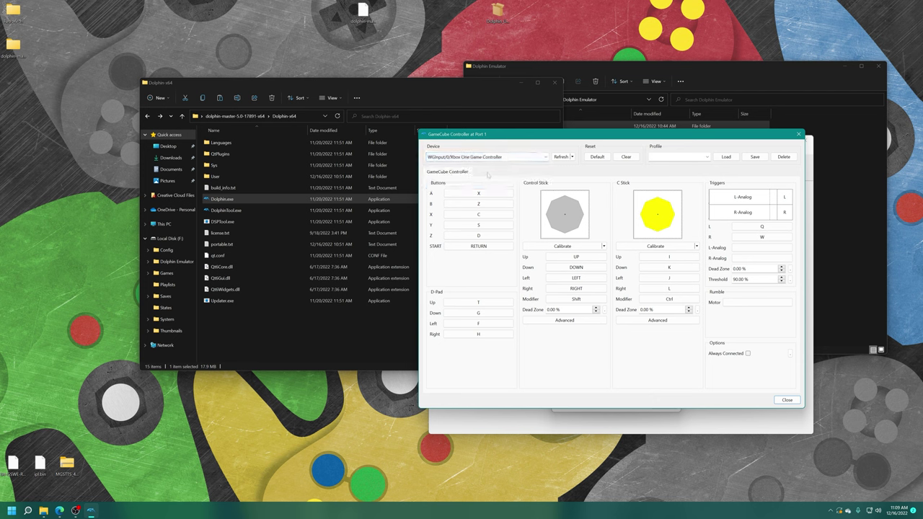
# Map GameCube A to Button B, B to Button A, X to Button Y, Y to Button X, Z to Bumper R and START to Menu
pyautogui.click(476, 193)
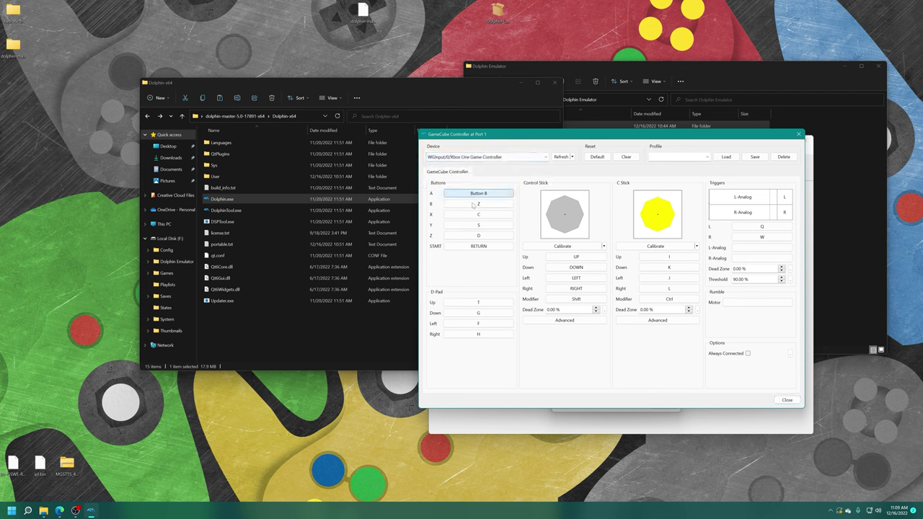
pyautogui.click(473, 205)
pyautogui.click(478, 215)
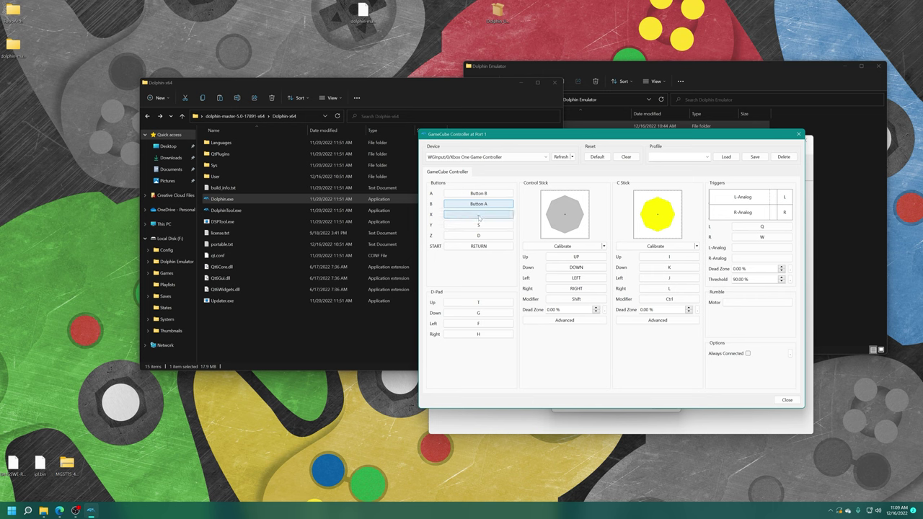
pyautogui.click(479, 225)
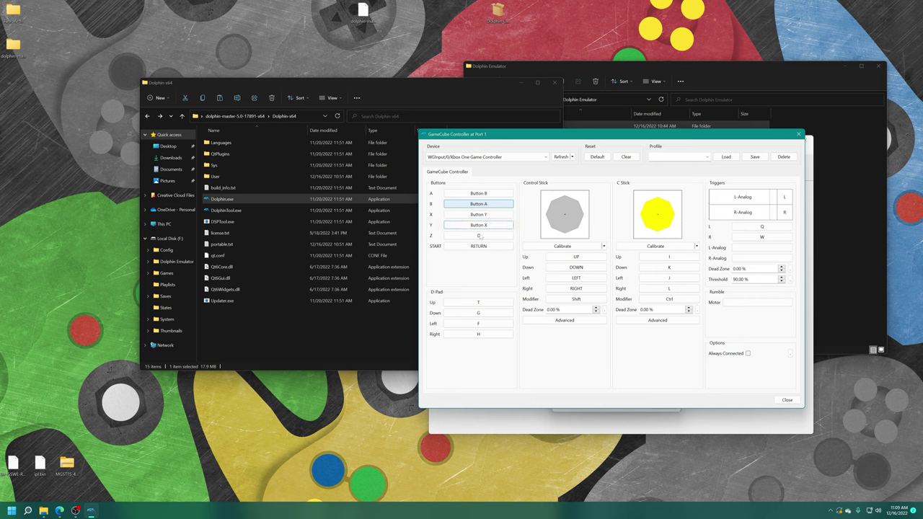
pyautogui.click(478, 235)
pyautogui.click(476, 245)
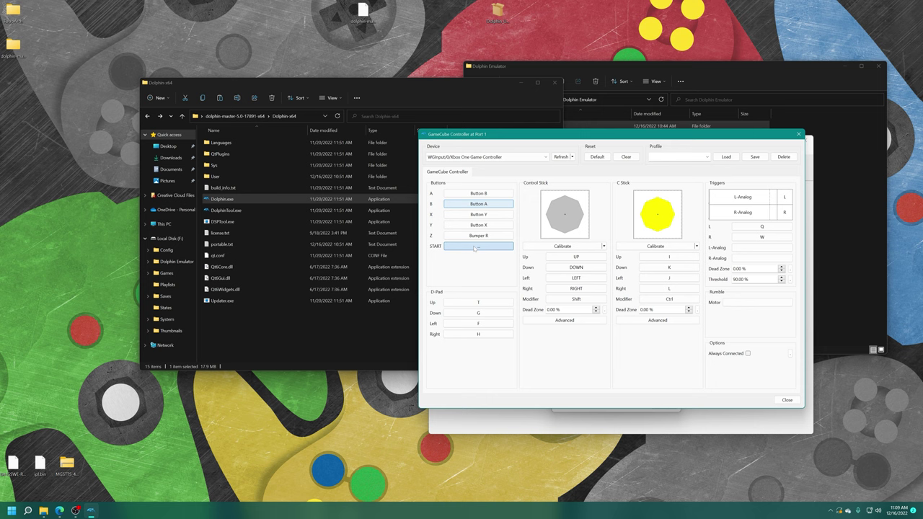
# Map Port 1's D-Pad to Pad N/S/W/E, Control Stick to Left axes, C Stick to Right axes, triggers to Trigger L/R and rumble to Motor L|Motor R
pyautogui.click(478, 302)
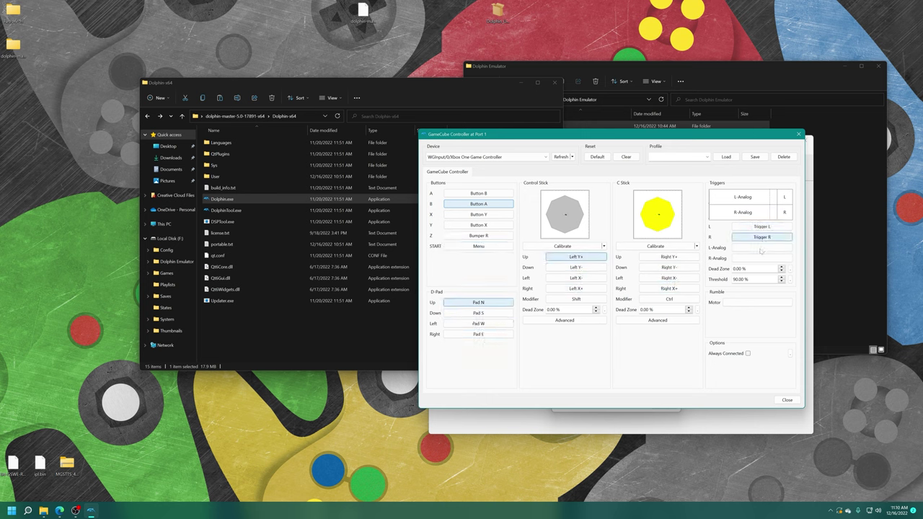
pyautogui.keyDown('shift'); pyautogui.click(589, 180); pyautogui.keyUp('shift')
pyautogui.click(668, 182)
pyautogui.click(648, 371)
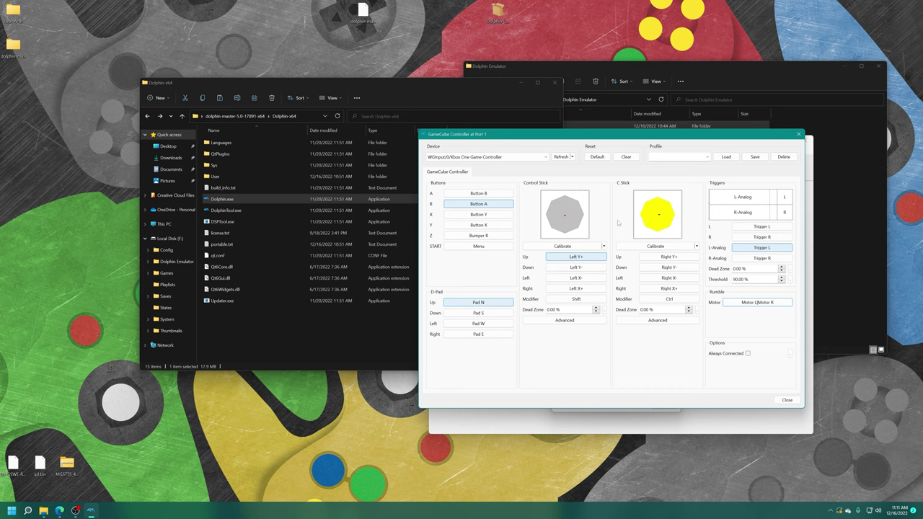
# Calibrate the Control Stick and the C Stick of GameCube Port 1 and close its configuration
pyautogui.click(577, 246)
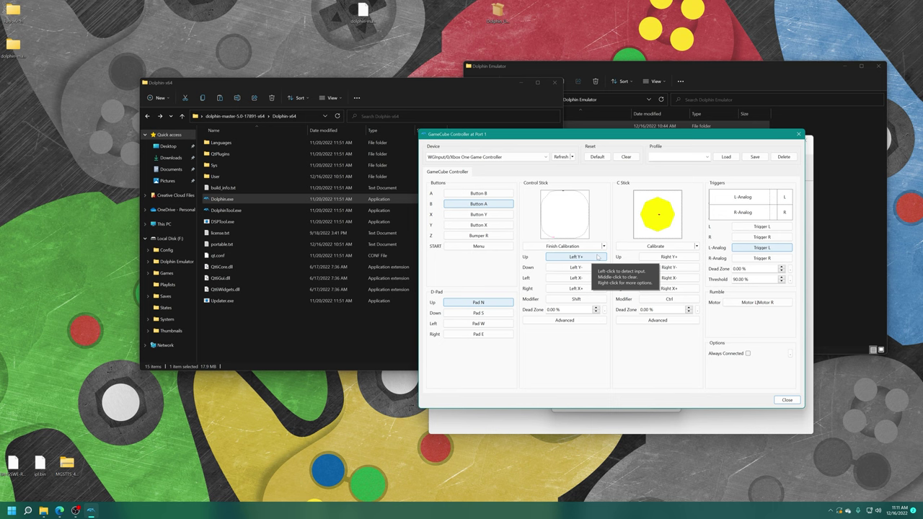
pyautogui.click(599, 248)
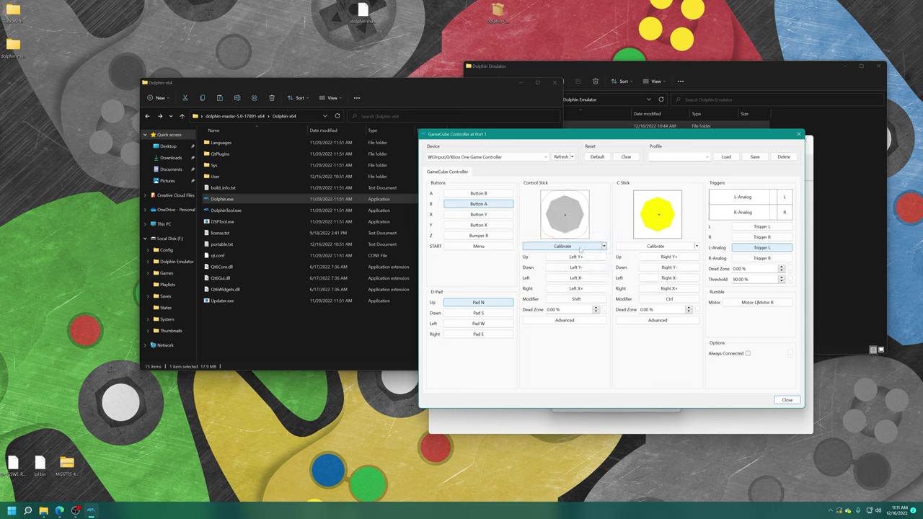
pyautogui.click(641, 249)
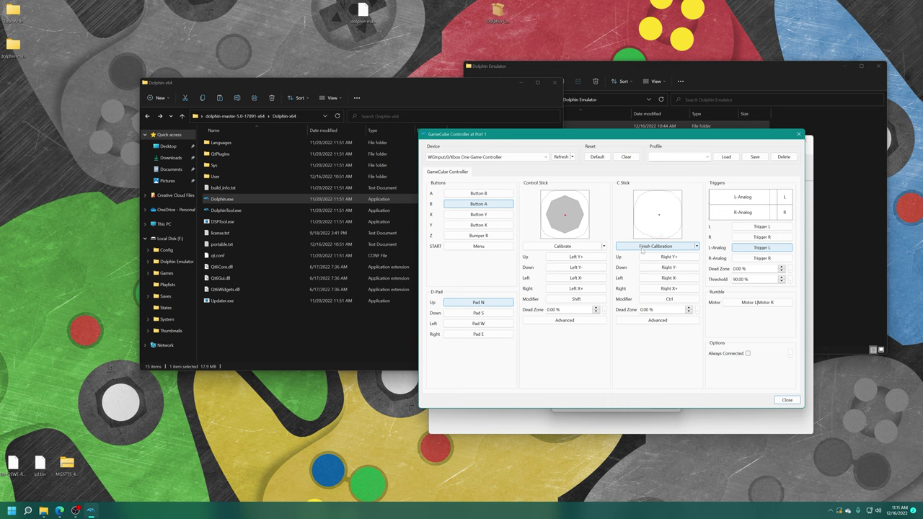
pyautogui.click(645, 248)
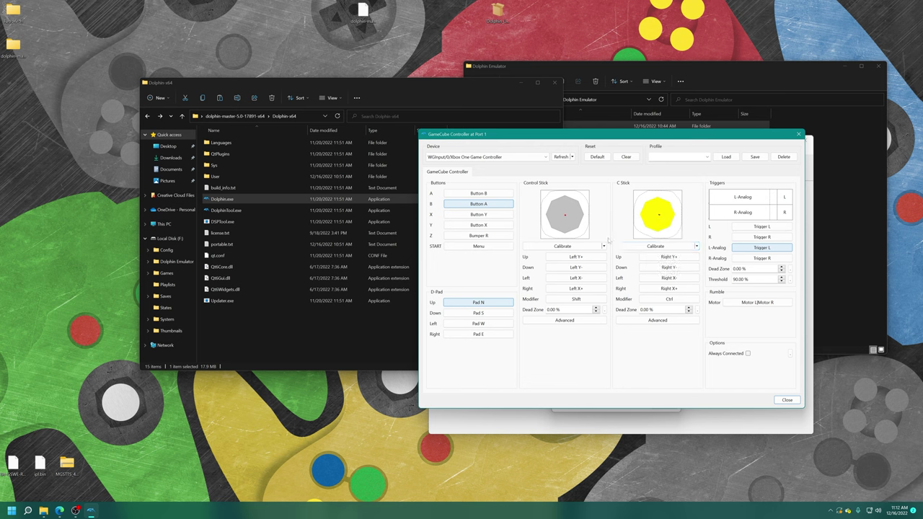
pyautogui.click(787, 400)
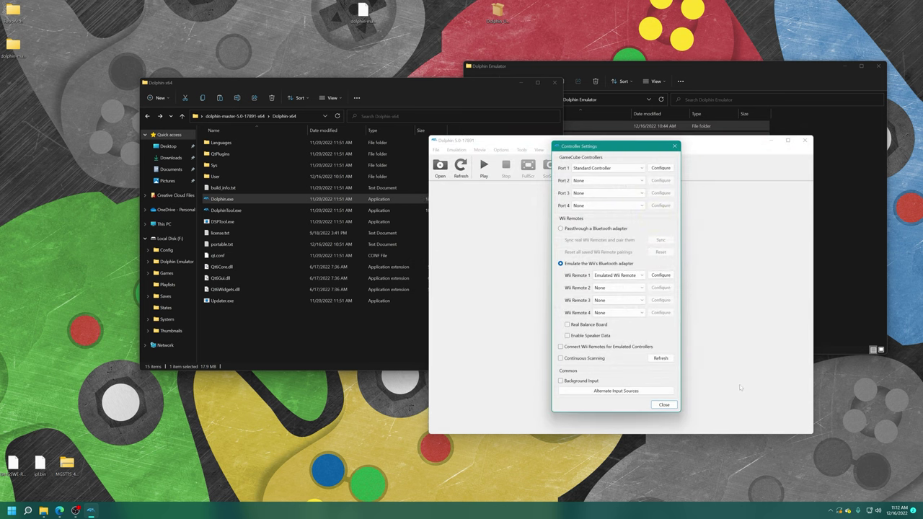
# Set GameCube Port 2 to Standard Controller and choose WGInput/1/Xbox One Game Controller as its device
pyautogui.click(620, 183)
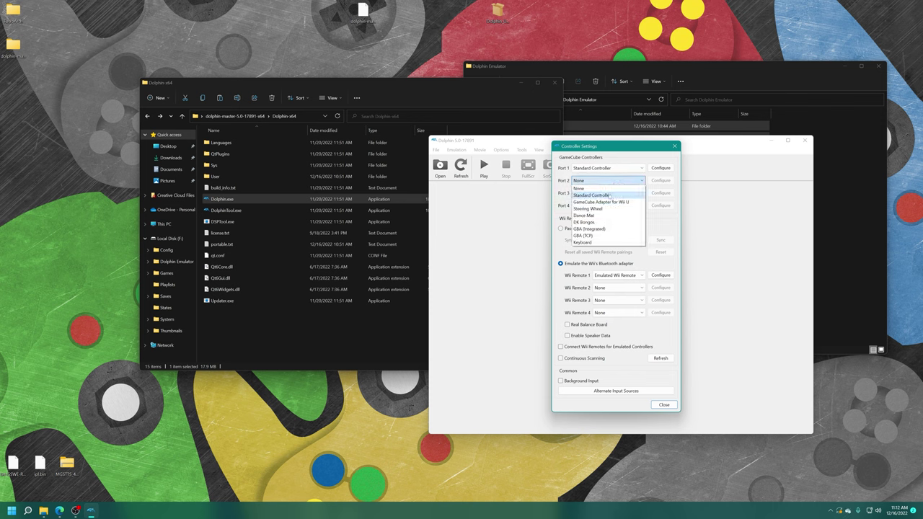
pyautogui.click(610, 196)
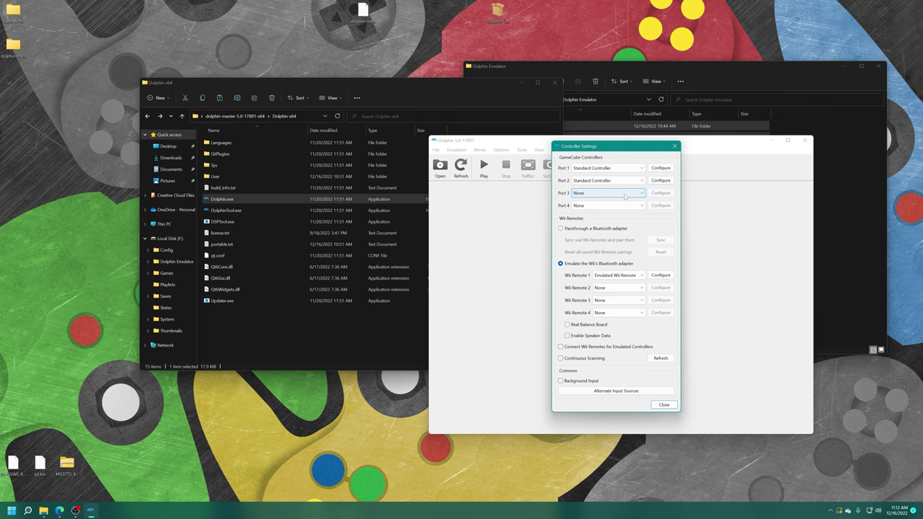
pyautogui.click(661, 180)
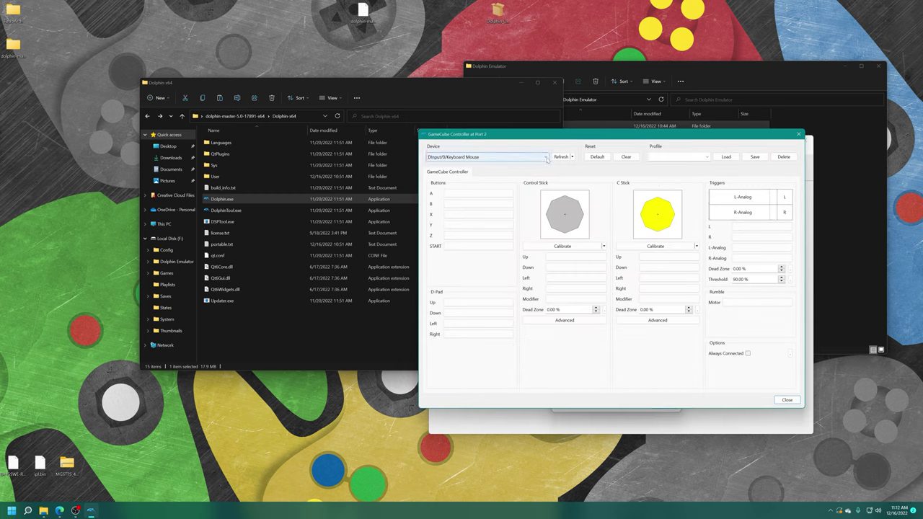
pyautogui.click(469, 157)
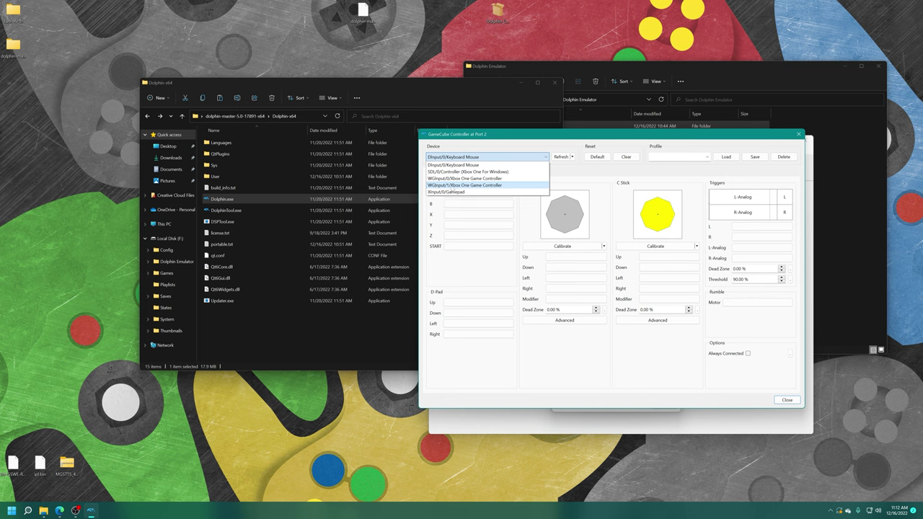
pyautogui.click(469, 186)
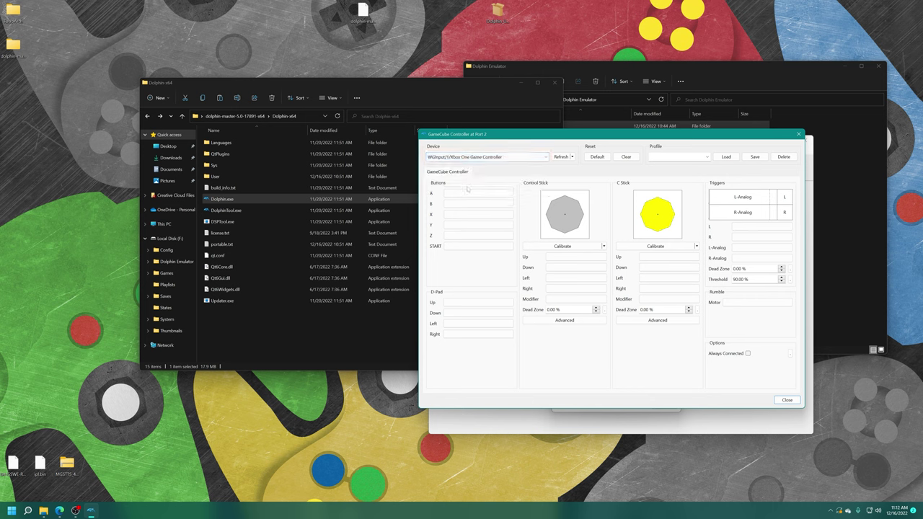
# Map Port 2's buttons, D-Pad, sticks, triggers and rumble to the same inputs as Port 1, calibrate both sticks and close the configuration
pyautogui.click(463, 193)
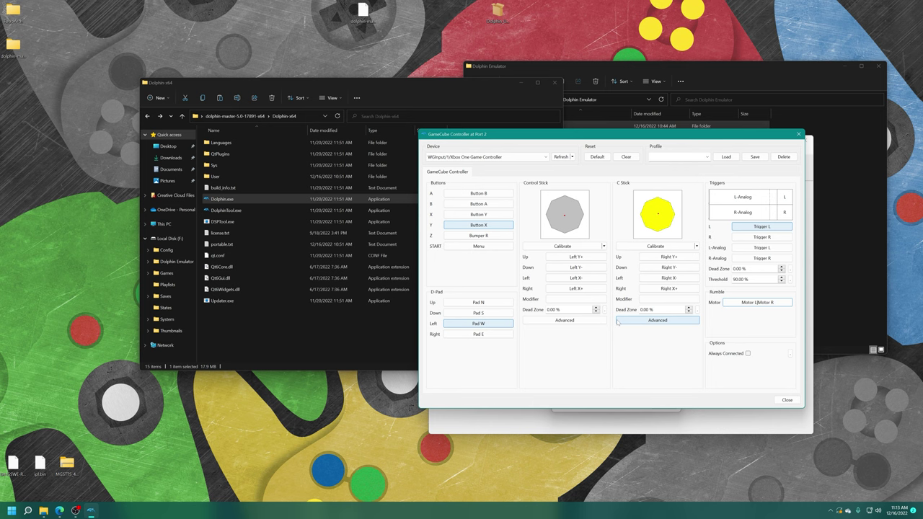
pyautogui.click(569, 248)
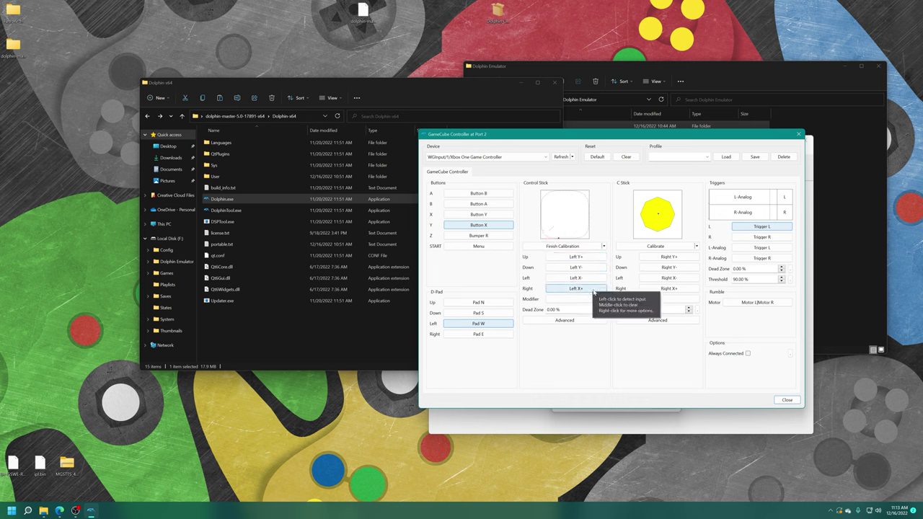
pyautogui.click(581, 249)
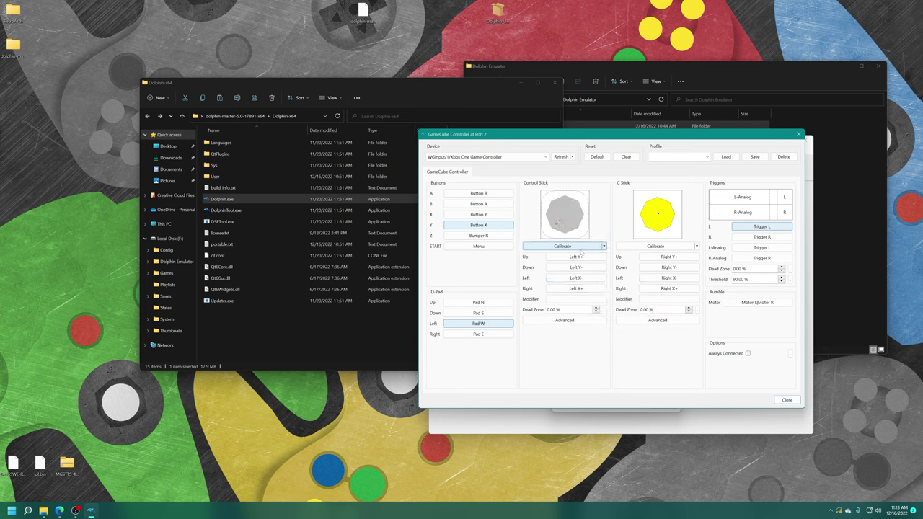
pyautogui.click(635, 246)
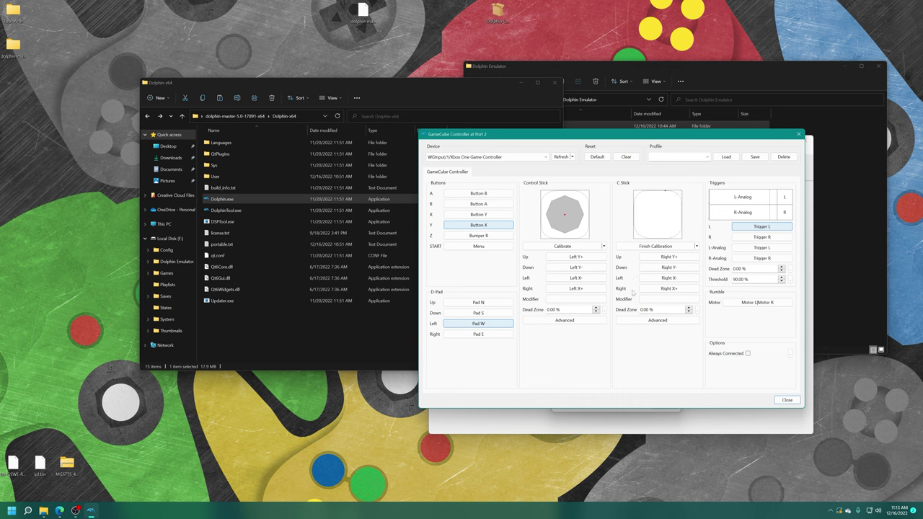
pyautogui.click(656, 246)
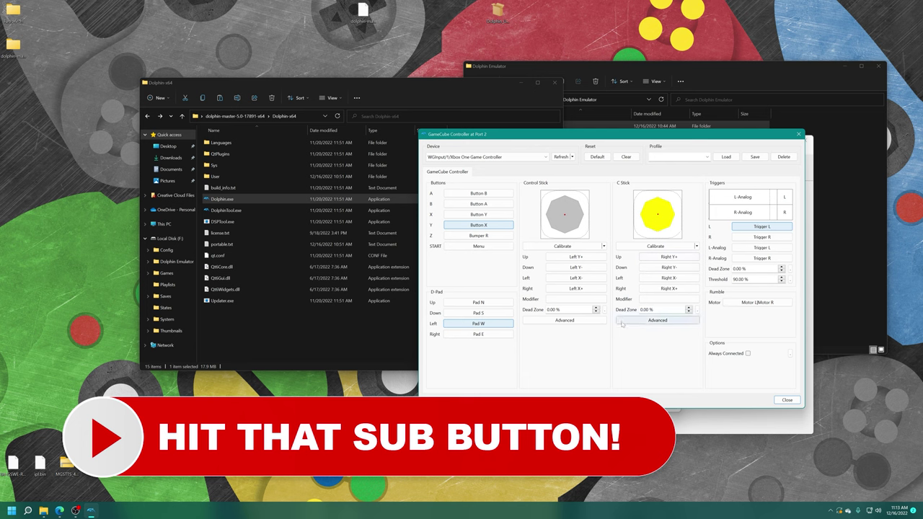
pyautogui.click(784, 401)
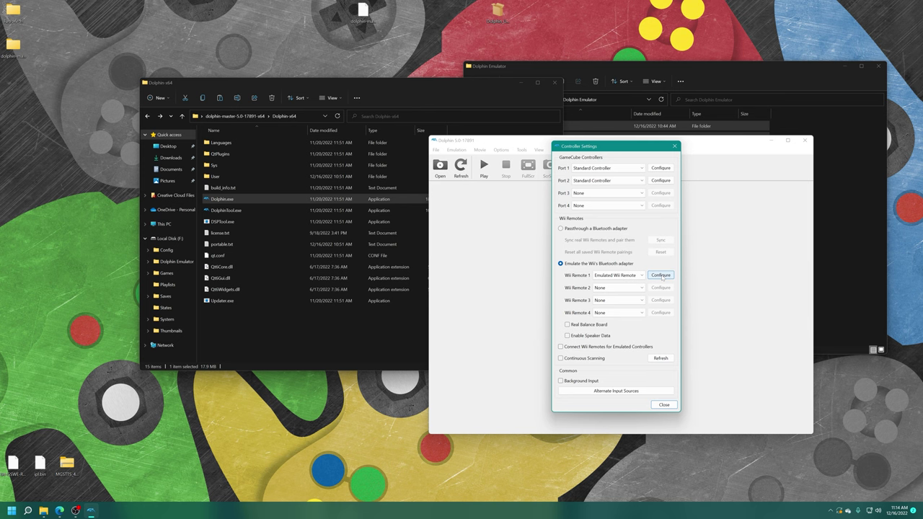
# Open the configuration of emulated Wii Remote 1 and set its device to WGInput/0/Xbox One Game Controller
pyautogui.click(660, 275)
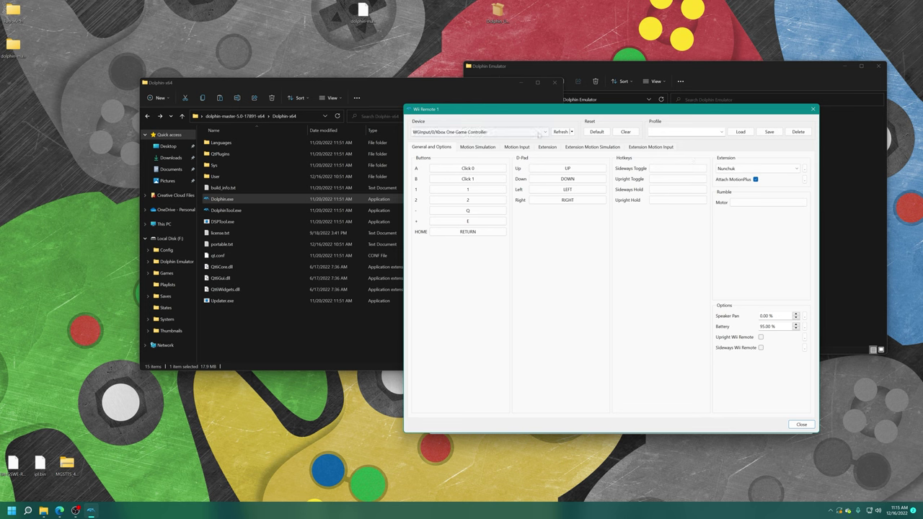
pyautogui.click(501, 133)
pyautogui.click(431, 154)
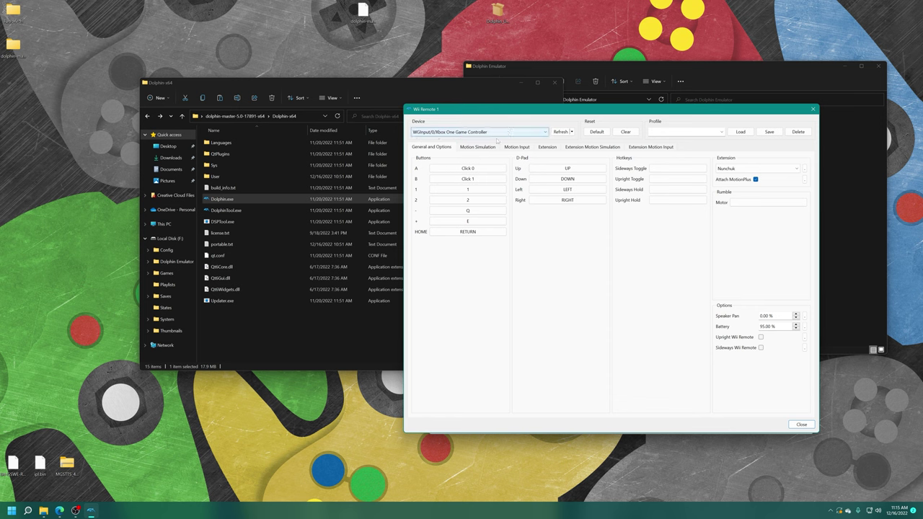
# Map Wii Remote A to Button B, B to Button A, 1 to Button Y, 2 to Button X, - to Menu, + to View, HOME to Menu&View
pyautogui.click(479, 169)
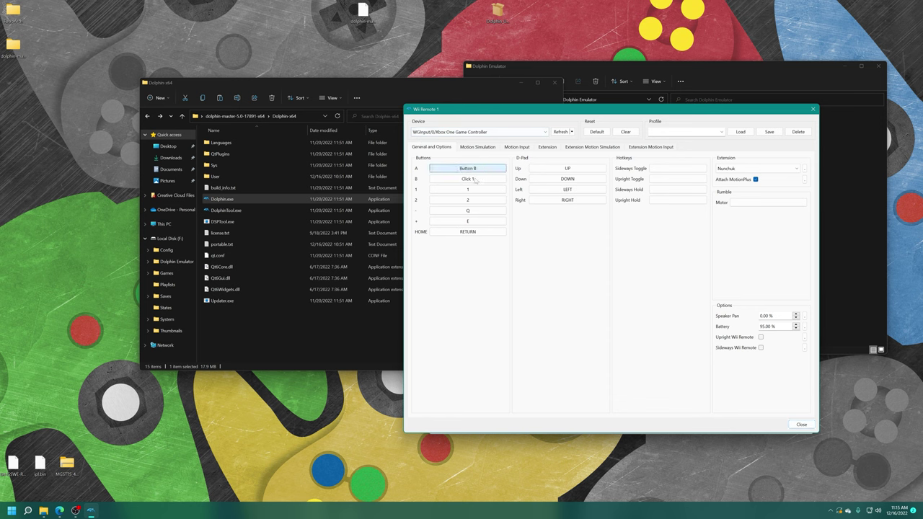
pyautogui.click(474, 181)
pyautogui.click(473, 201)
pyautogui.click(469, 190)
pyautogui.click(468, 211)
pyautogui.click(468, 220)
pyautogui.click(468, 231)
# Map the D-Pad to Pad N/S/W/E, Sideways Toggle to @(Bumper L+Pad E), Upright Toggle to @(Bumper L+Pad N) and rumble to Motor L|Motor R
pyautogui.click(568, 168)
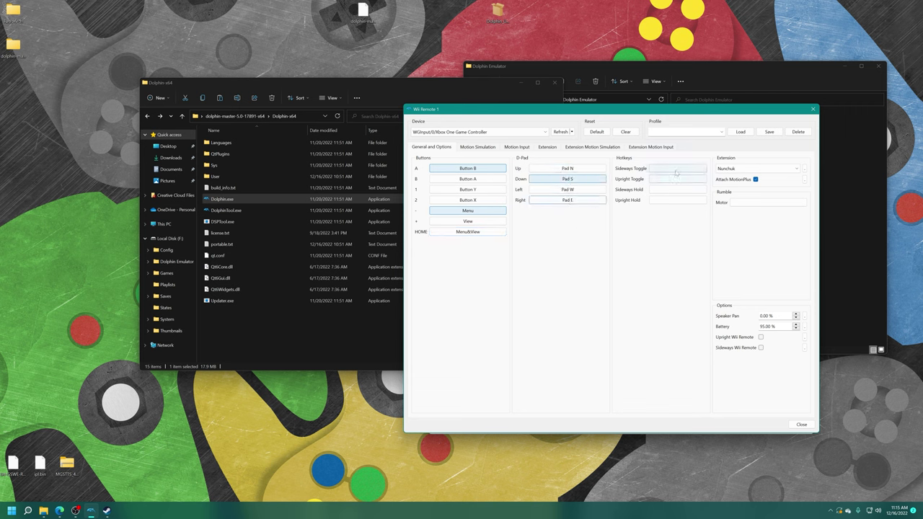
pyautogui.click(684, 170)
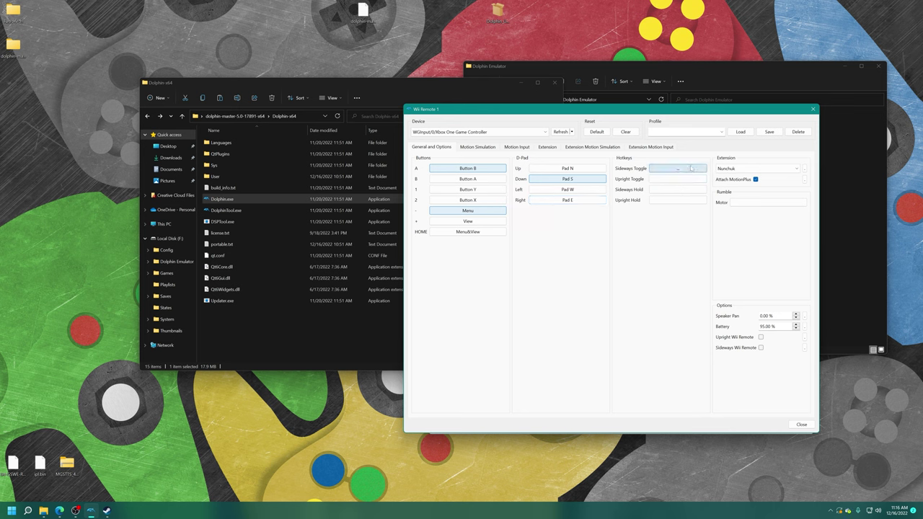
pyautogui.click(677, 181)
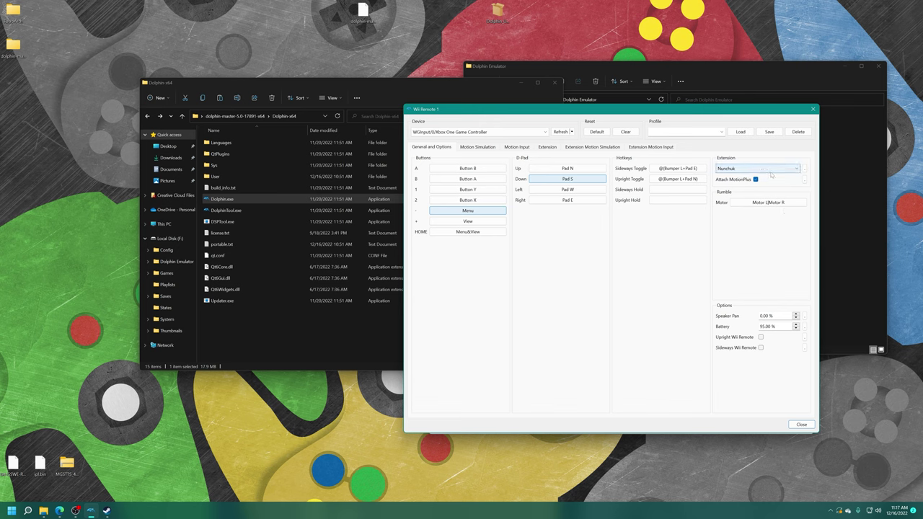
# Map the Nunchuk stick to Left Y+, Left Y-, Left X- and Left X+, calibrate it, and assign controller inputs to the C and Z buttons
pyautogui.click(547, 147)
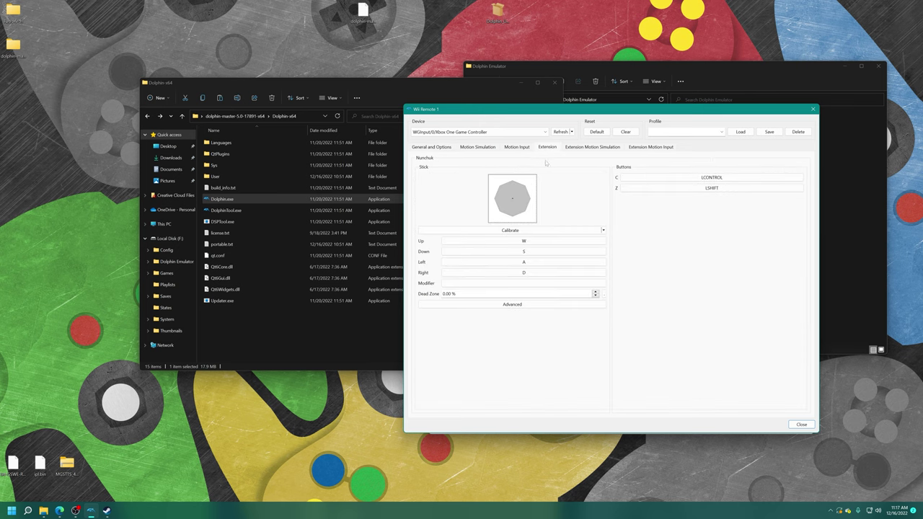
pyautogui.click(520, 251)
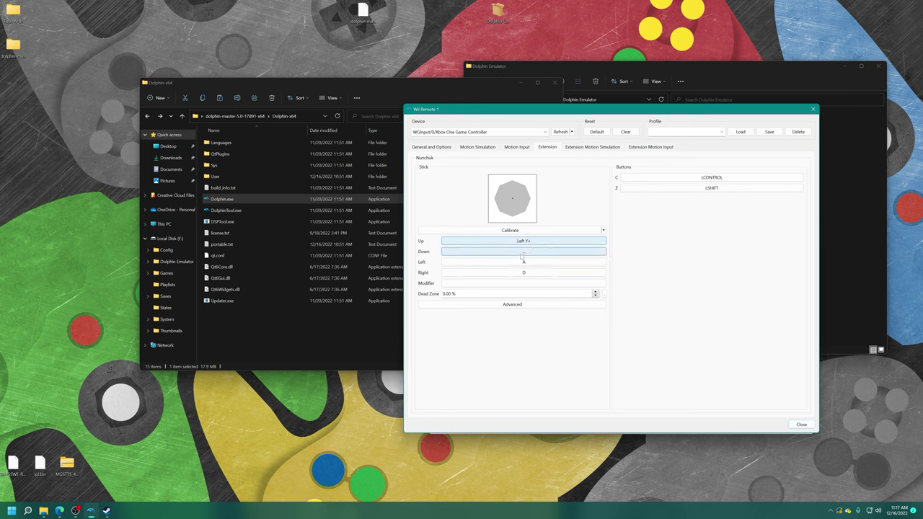
pyautogui.click(523, 262)
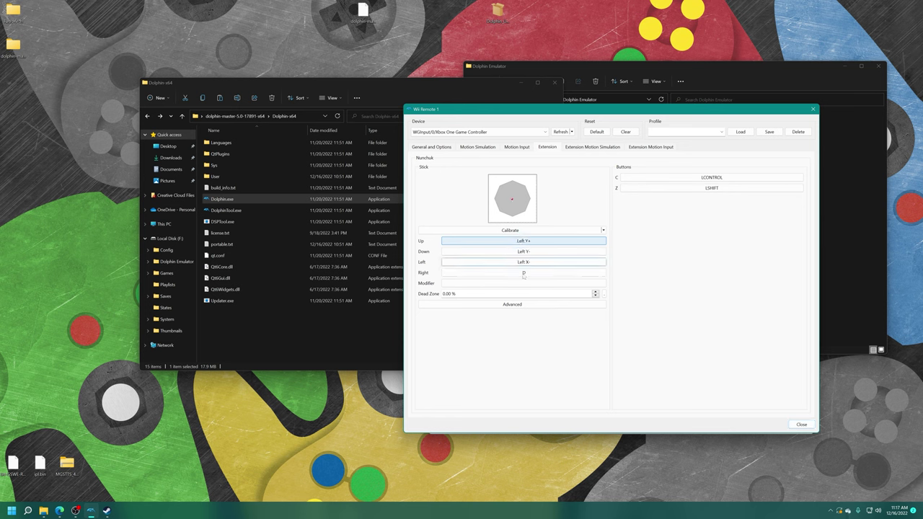
pyautogui.click(523, 273)
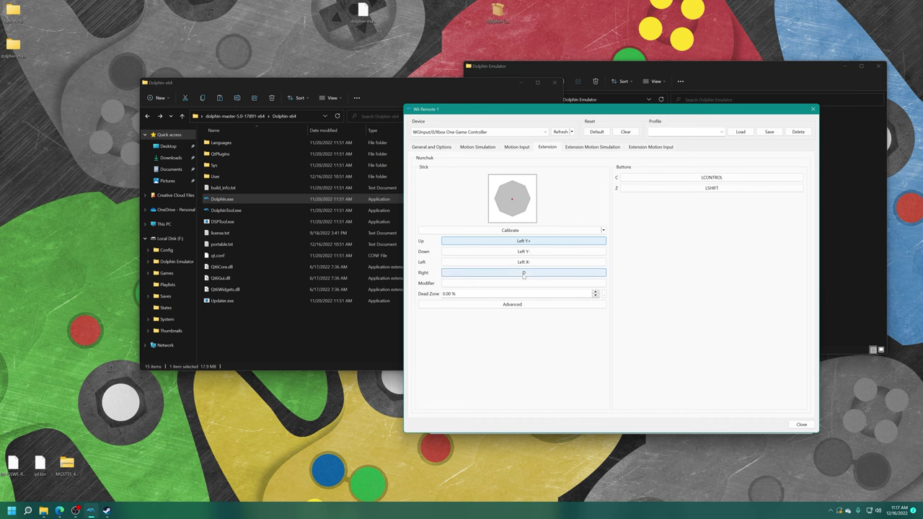
pyautogui.click(508, 230)
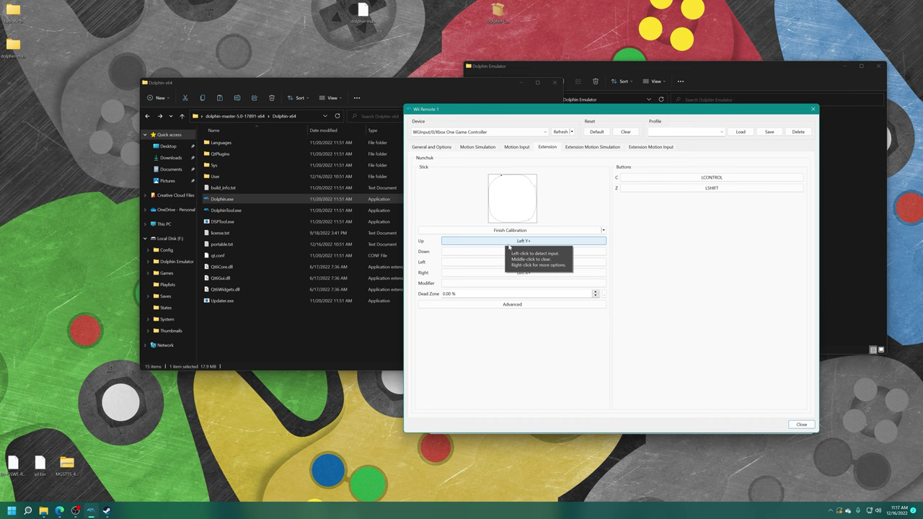
pyautogui.click(509, 231)
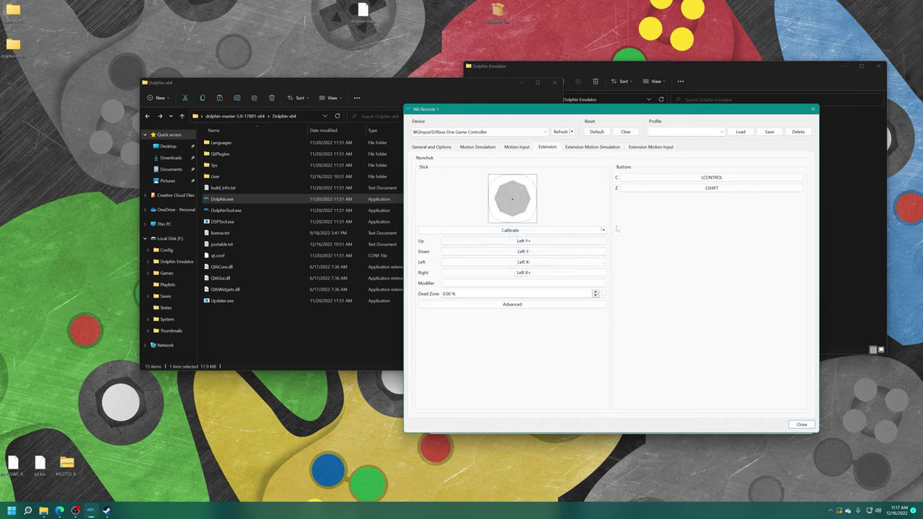
pyautogui.click(655, 180)
pyautogui.click(675, 191)
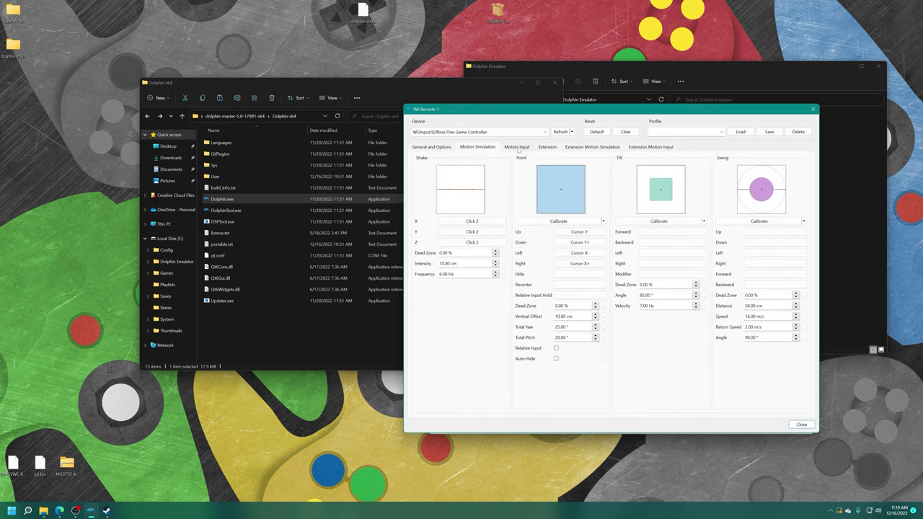
# Review Wii Remote 1's motion input, the Nunchuk's motion simulation and motion input, and the remote's motion simulation settings
pyautogui.click(518, 148)
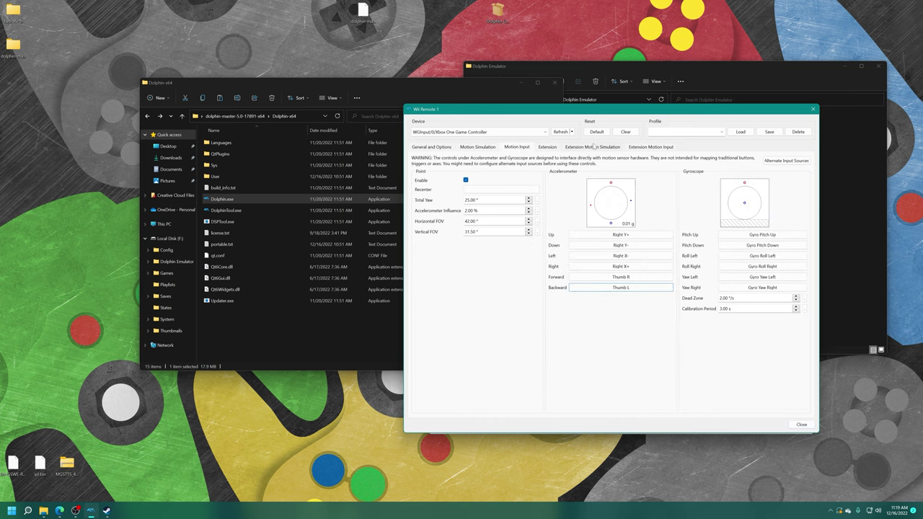
pyautogui.click(594, 146)
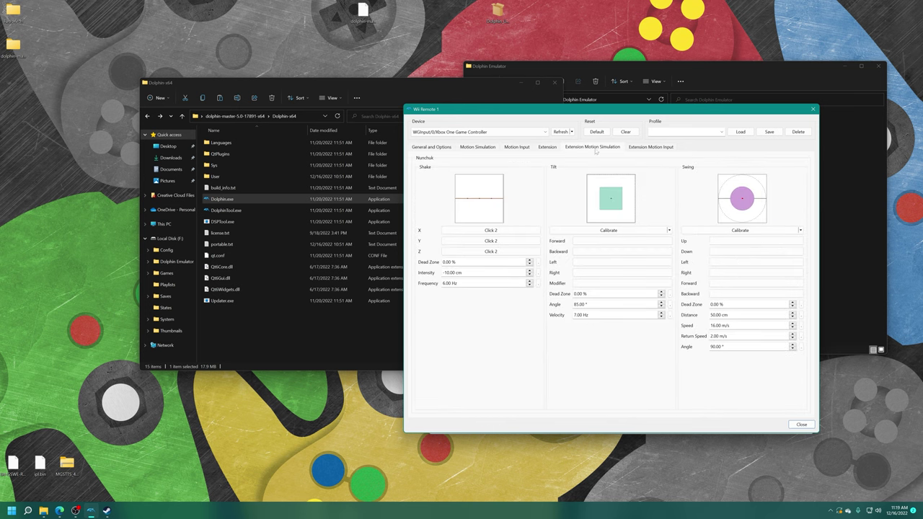
pyautogui.click(649, 148)
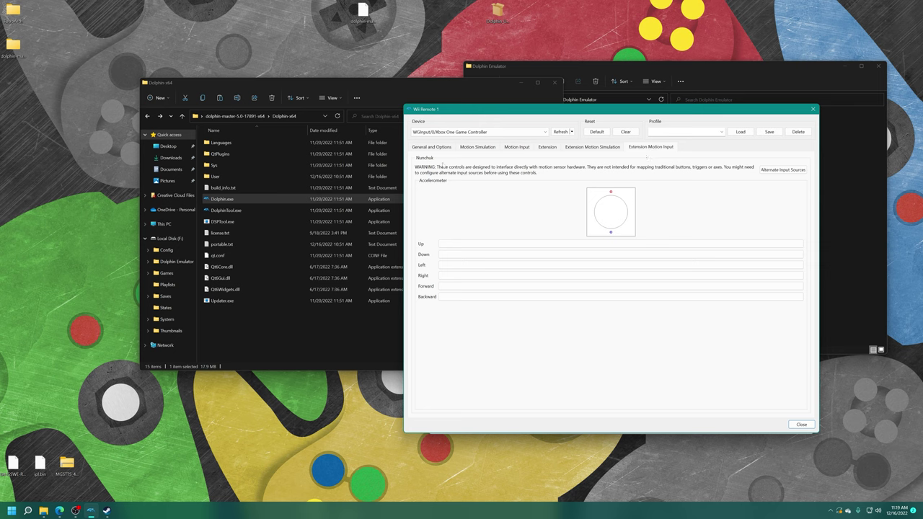
pyautogui.click(472, 148)
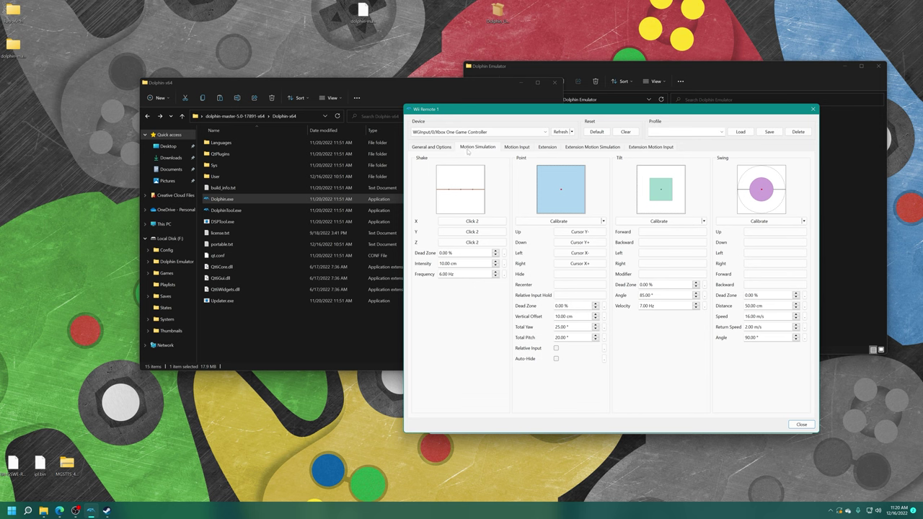
# Finish checking Wii Remote 1's motion input and general mappings, keep Wii Remote 2 set to None, and close the controller settings
pyautogui.click(519, 147)
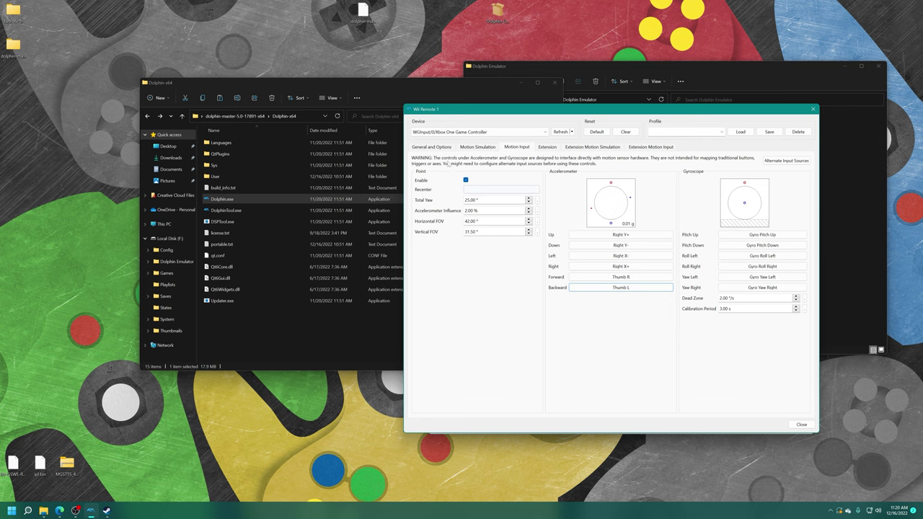
pyautogui.click(441, 150)
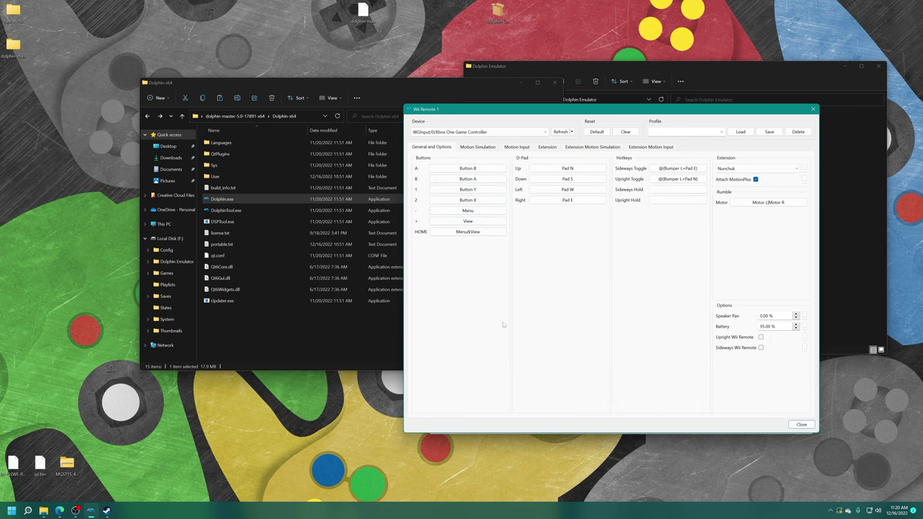
pyautogui.click(801, 424)
pyautogui.click(622, 287)
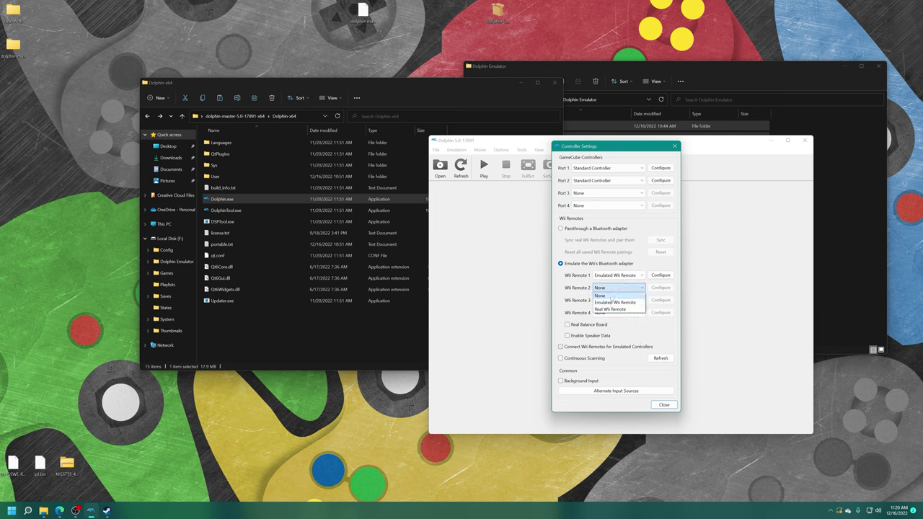
pyautogui.click(618, 297)
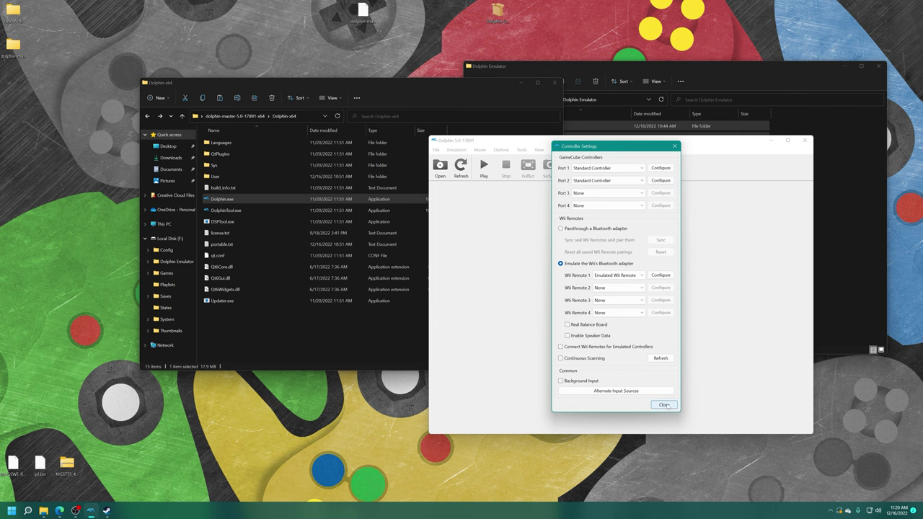
pyautogui.click(665, 405)
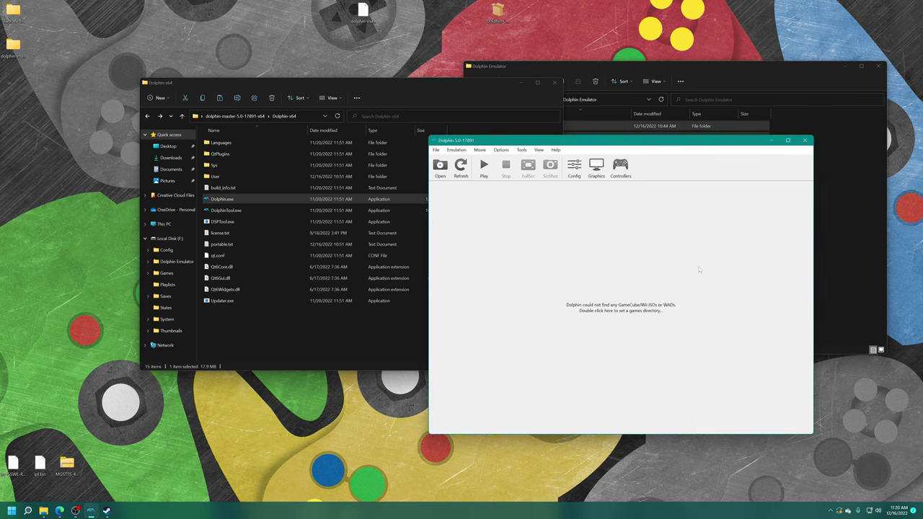
# In the graphics configuration, set the backend to Direct3D 12 and the aspect ratio to Auto
pyautogui.click(601, 171)
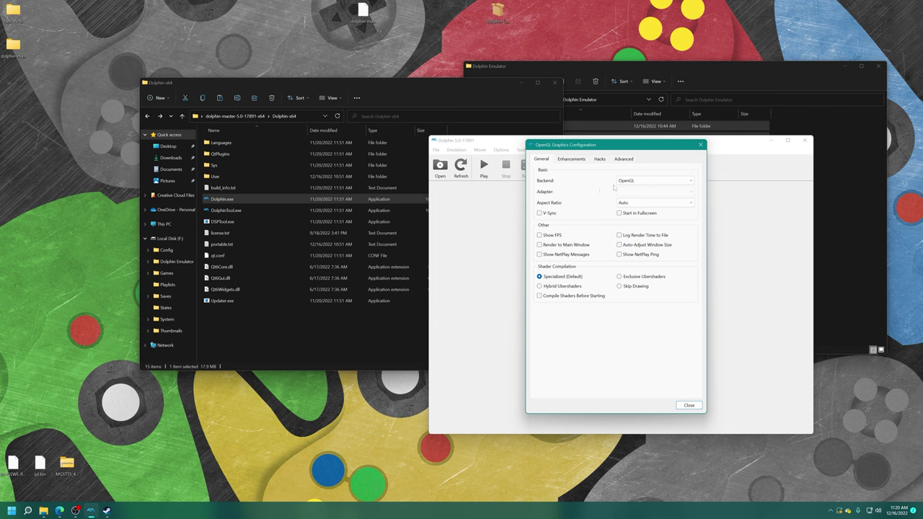
pyautogui.click(626, 184)
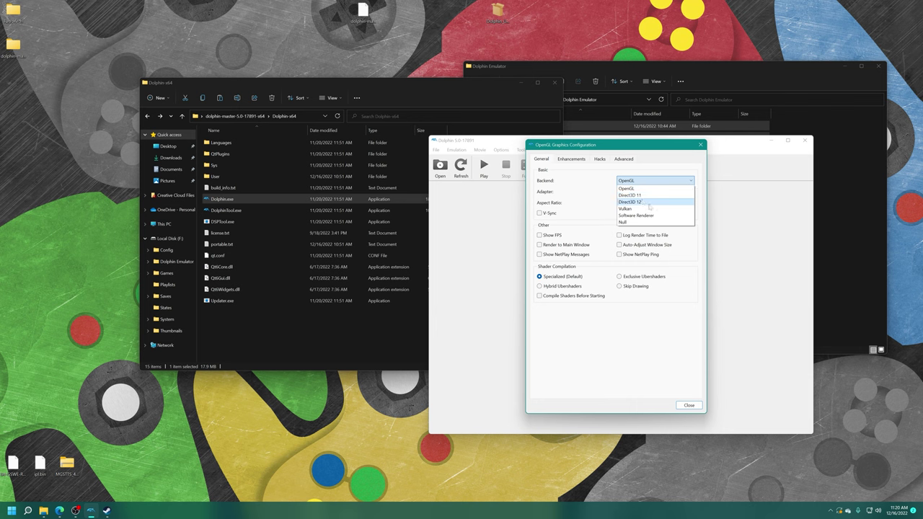
pyautogui.click(646, 202)
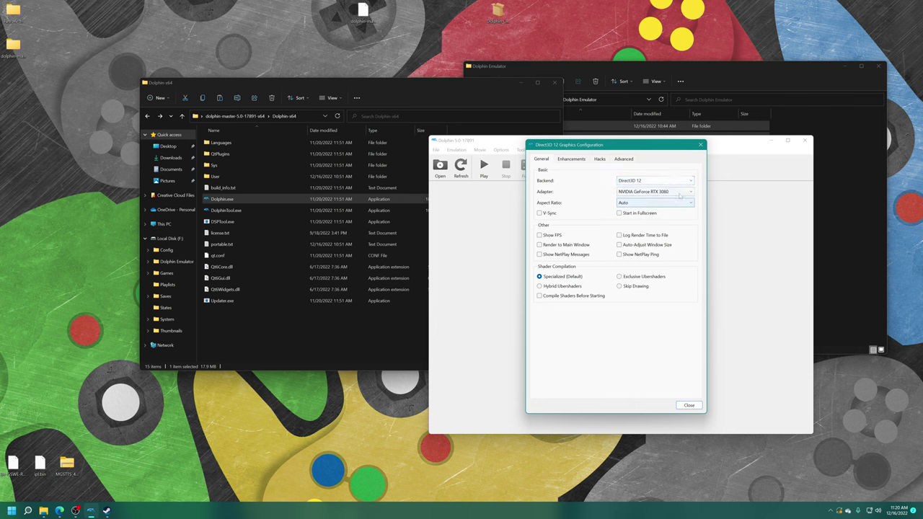
pyautogui.click(683, 203)
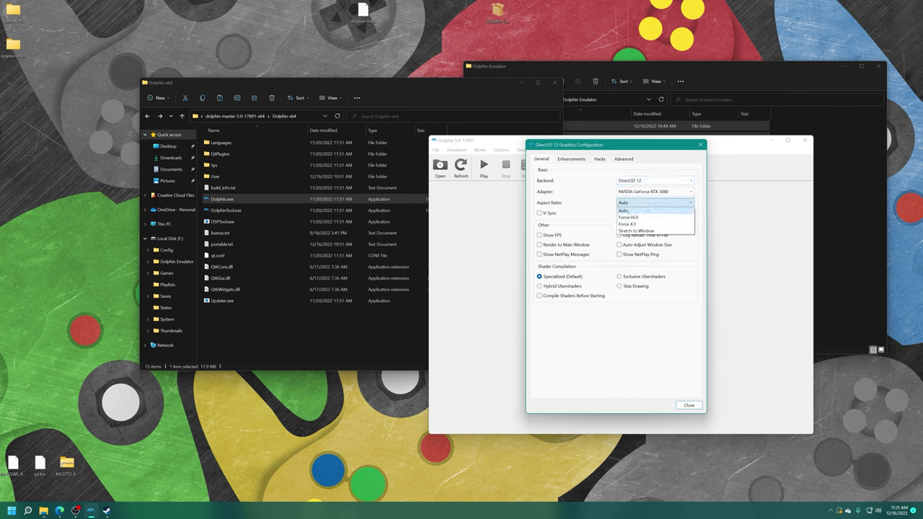
pyautogui.click(642, 210)
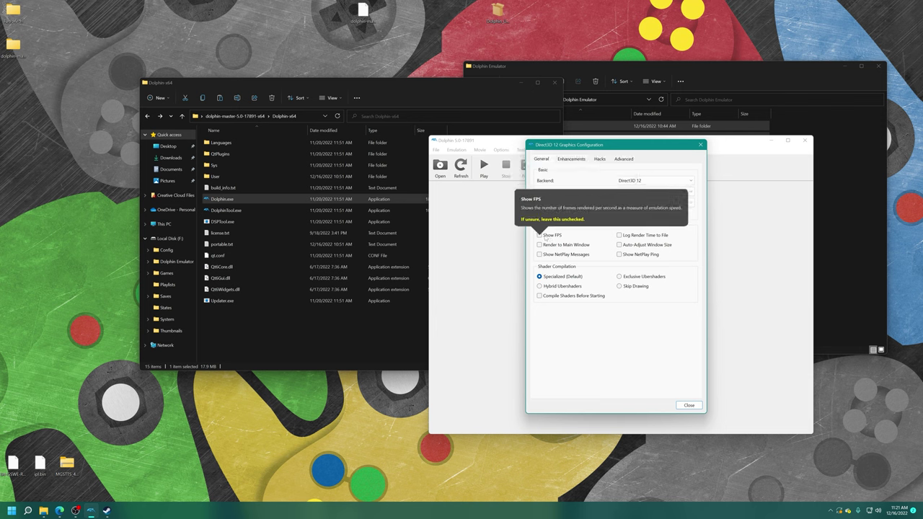
# Enable Show FPS and set shader compilation to Hybrid Ubershaders with Compile Shaders Before Starting
pyautogui.click(553, 236)
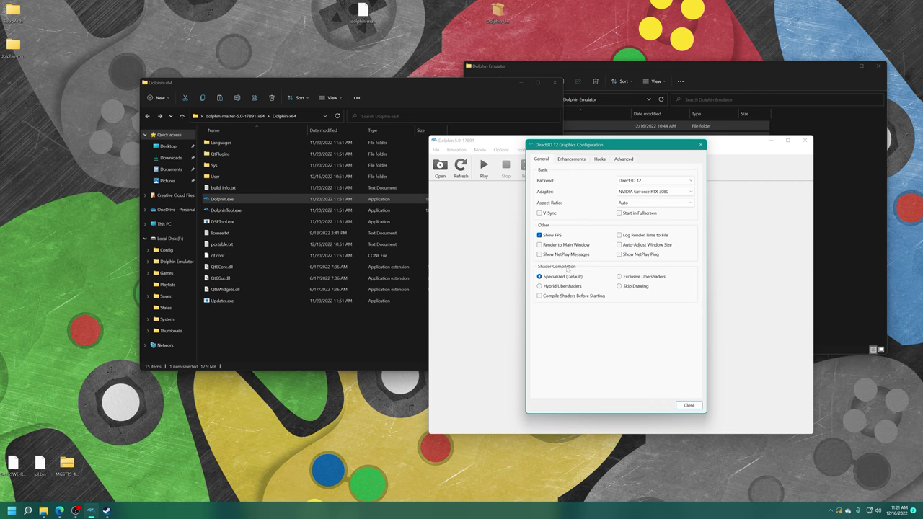
pyautogui.click(540, 287)
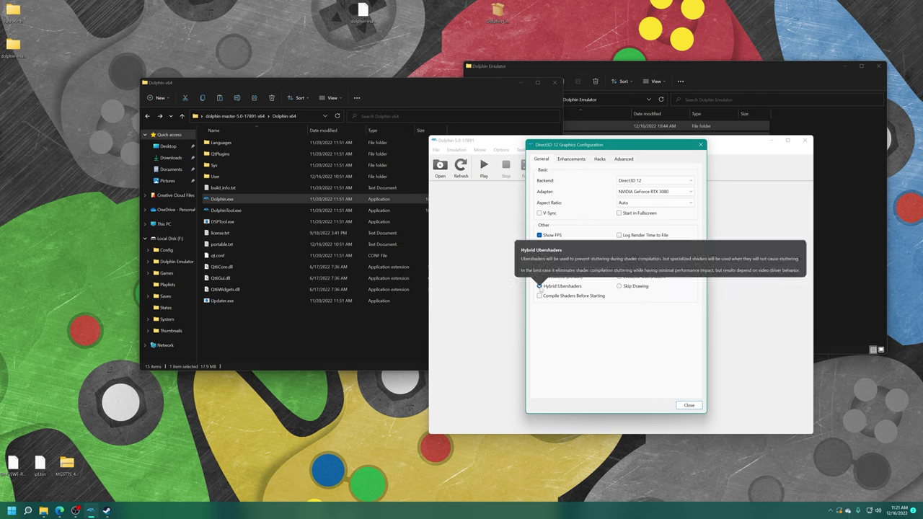
pyautogui.click(539, 297)
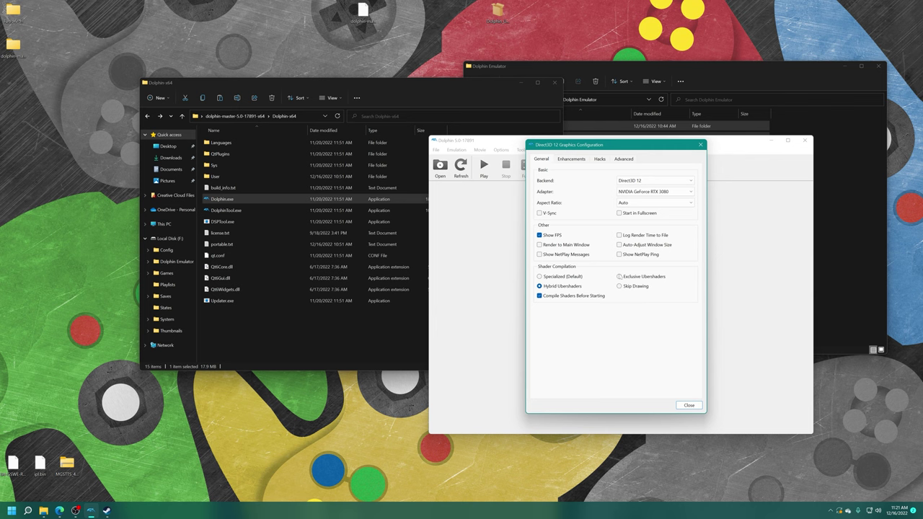
pyautogui.moveTo(620, 278)
pyautogui.moveTo(572, 288)
# Set the internal resolution enhancement to 4x Native (2560x2112) for 1440p
pyautogui.click(577, 163)
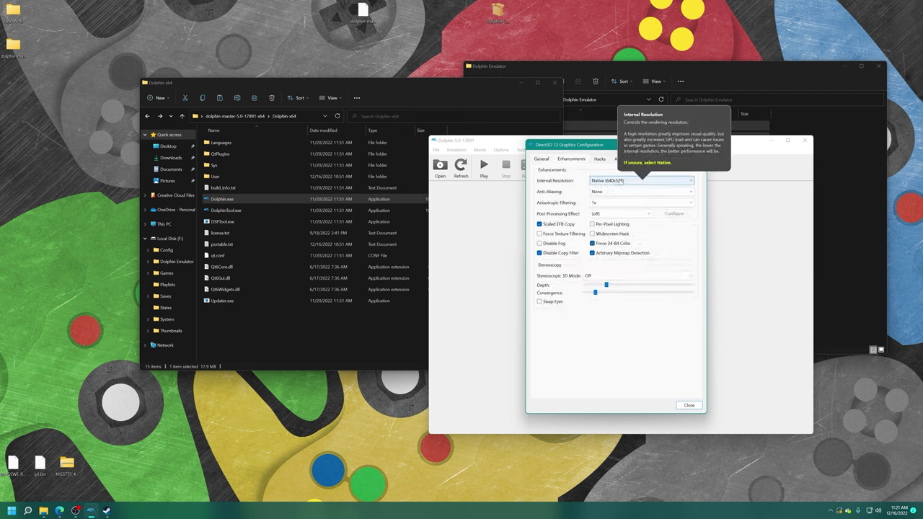
pyautogui.click(620, 182)
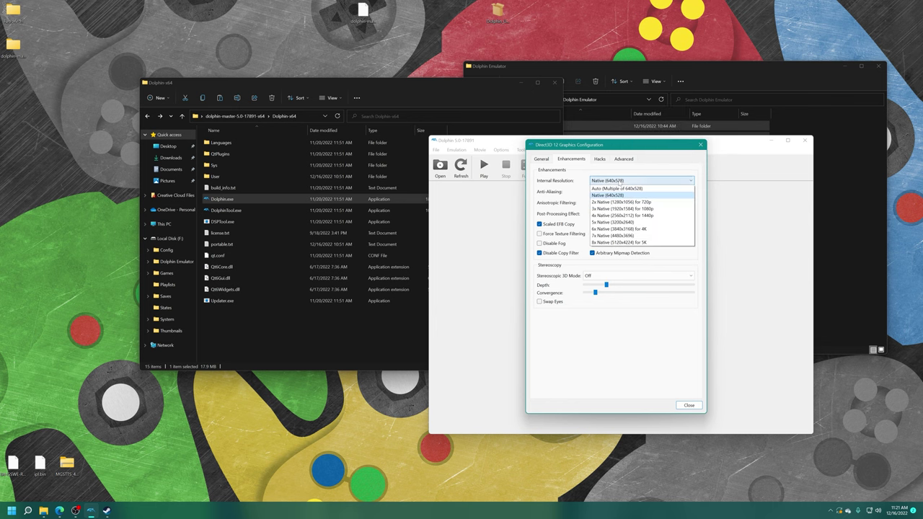
pyautogui.click(651, 215)
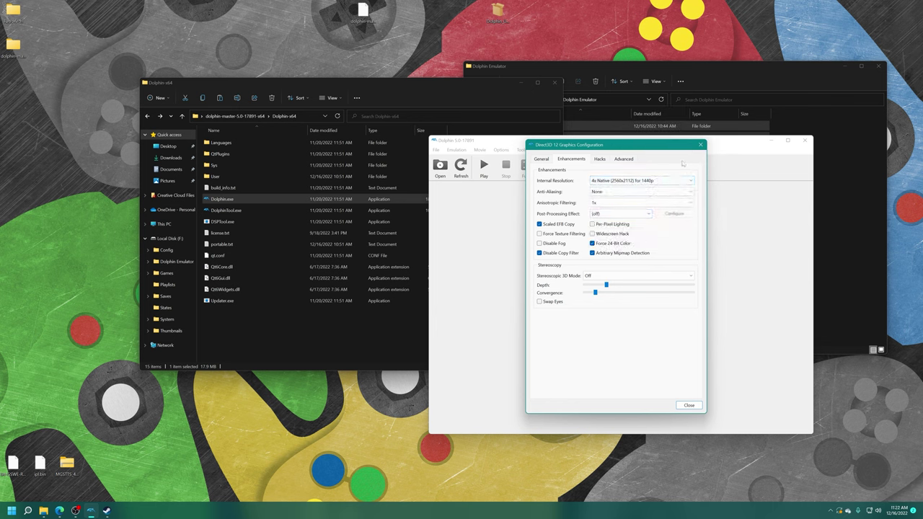
pyautogui.click(664, 181)
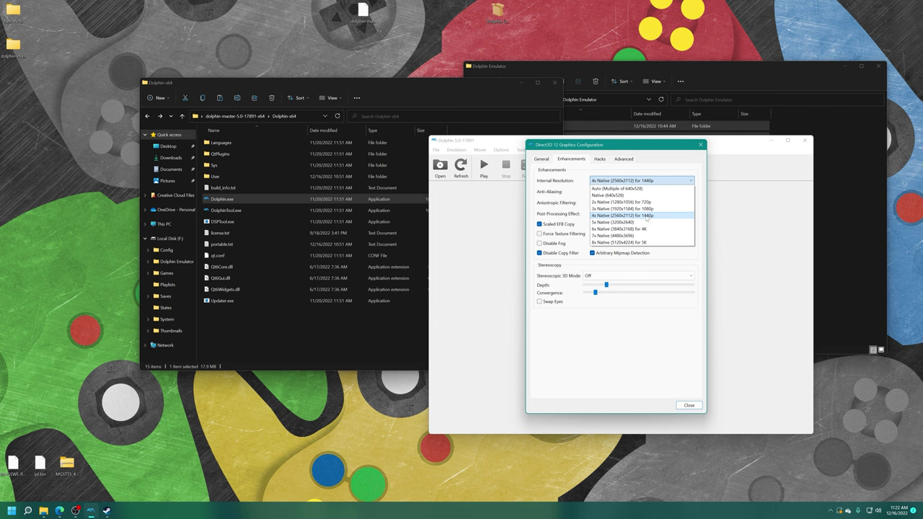
pyautogui.click(646, 216)
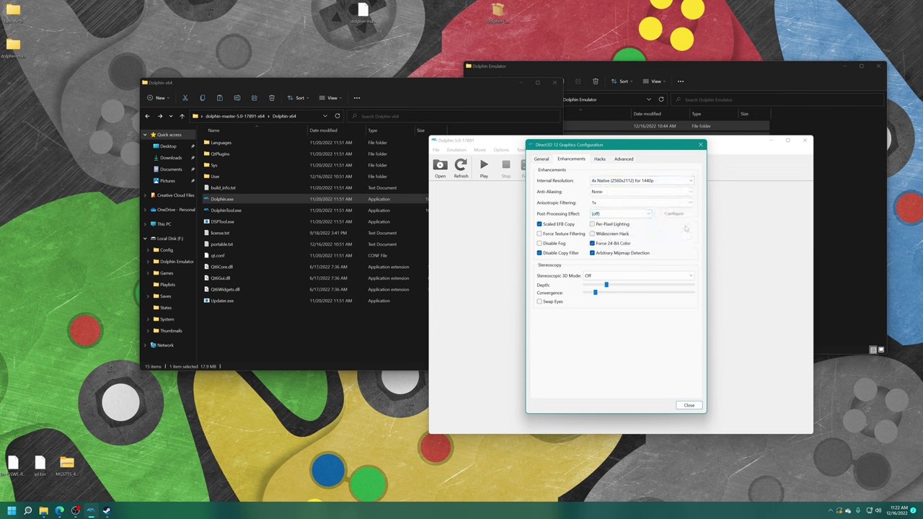
pyautogui.moveTo(689, 182)
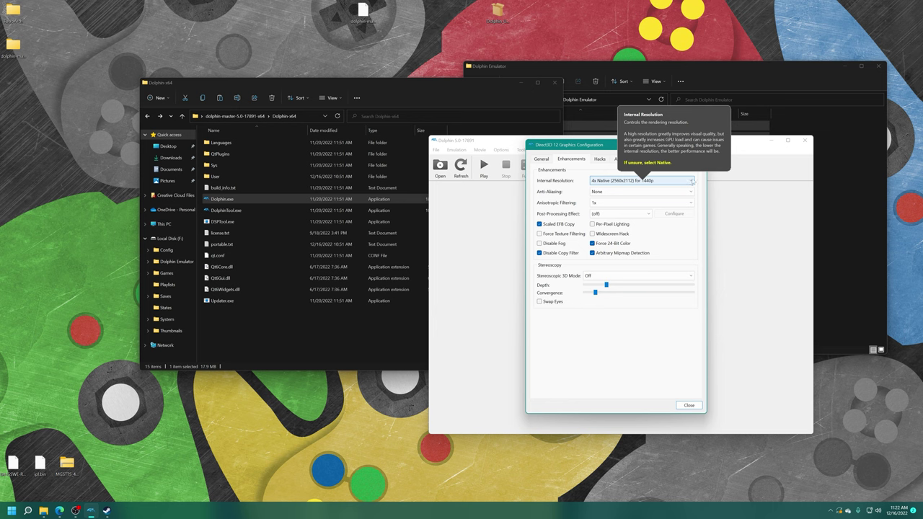
# Keep Anti-Aliasing at None, Anisotropic Filtering at 1x and the Post-Processing Effect at (off)
pyautogui.click(689, 192)
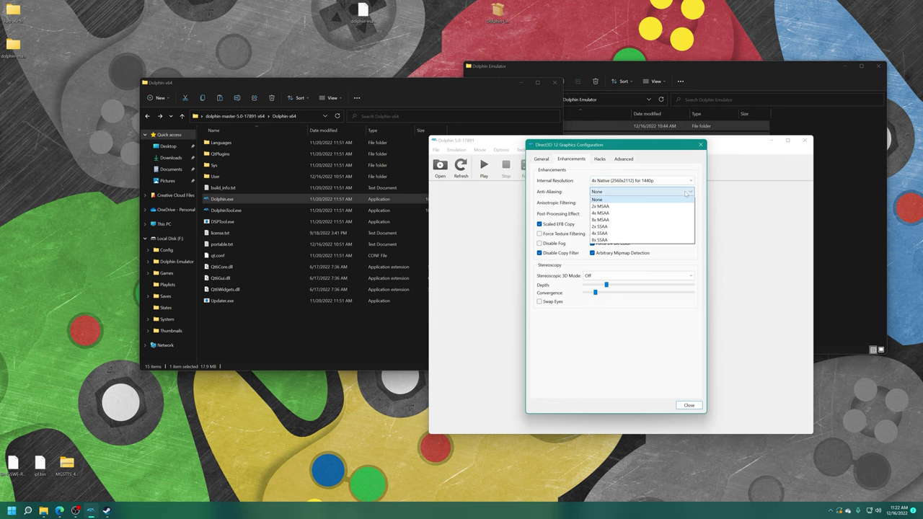
pyautogui.click(619, 201)
pyautogui.click(618, 203)
pyautogui.click(618, 208)
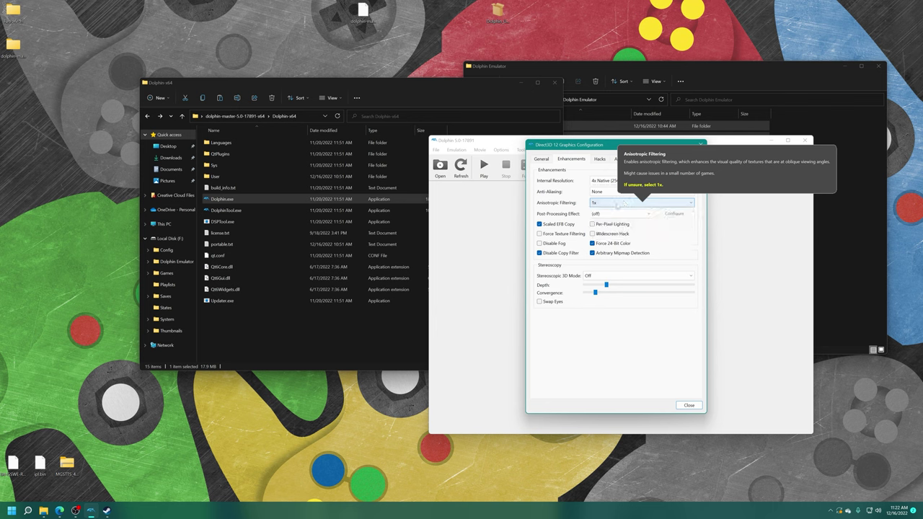
pyautogui.click(641, 215)
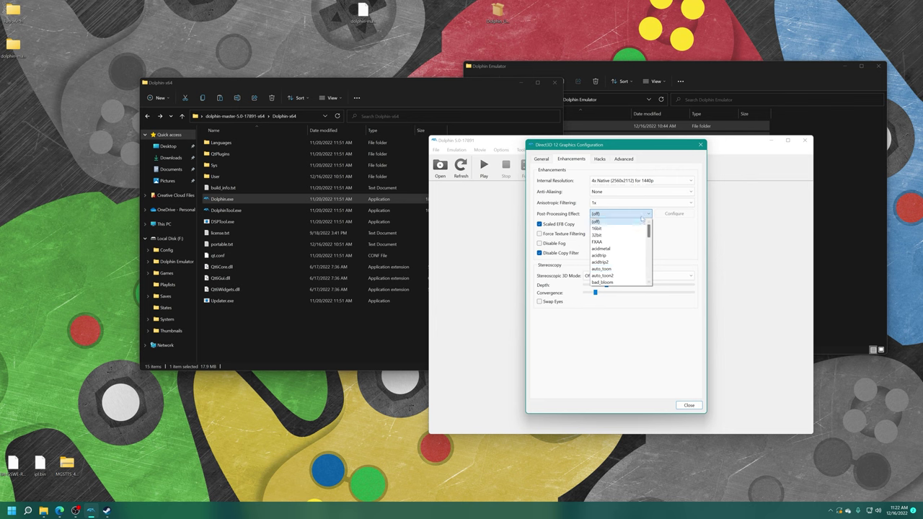
pyautogui.click(613, 221)
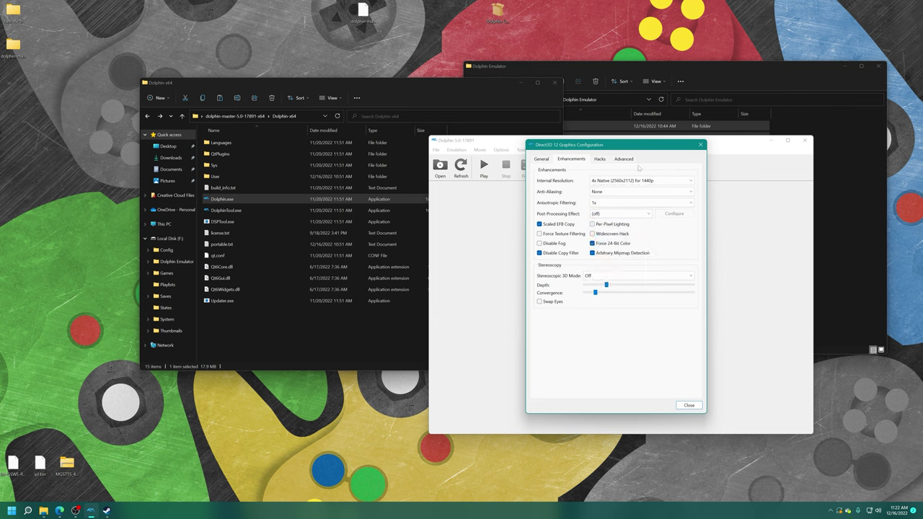
# Check the graphics hacks, enable Load Custom Textures and Prefetch Custom Textures, and close the graphics configuration
pyautogui.click(605, 163)
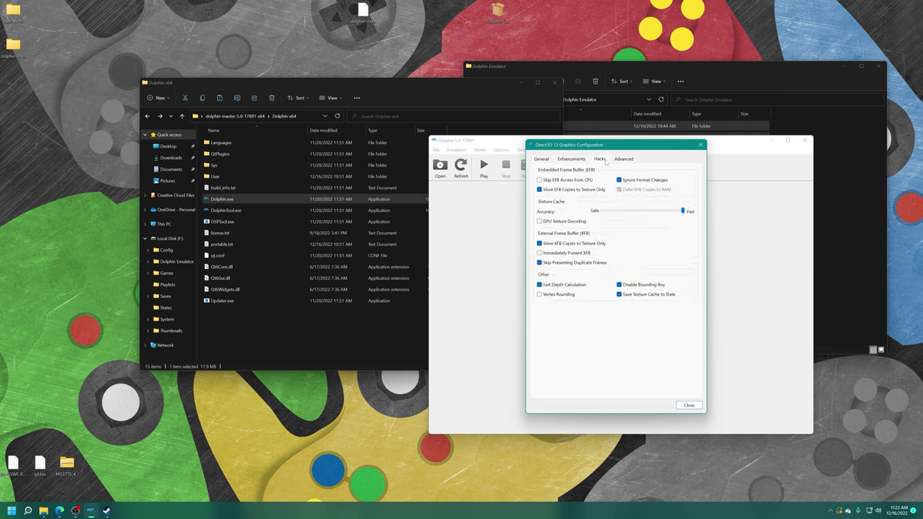
pyautogui.click(622, 160)
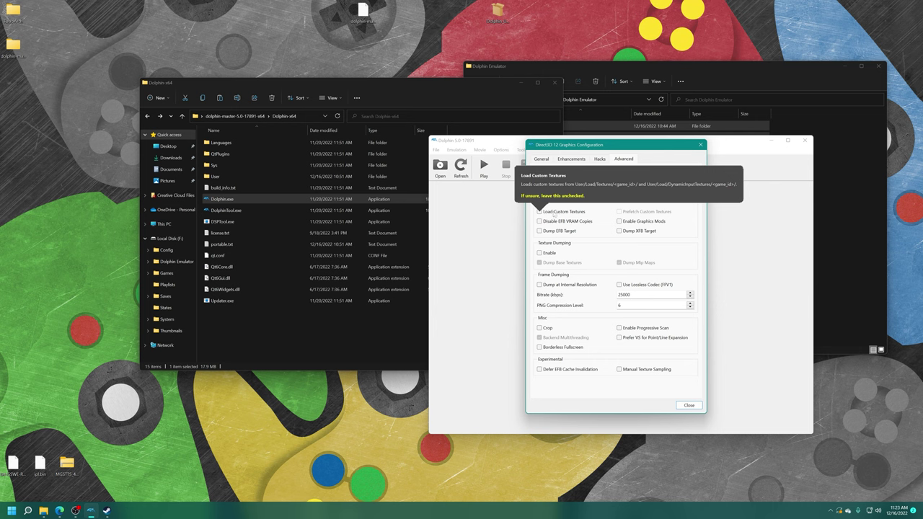
pyautogui.click(554, 210)
pyautogui.click(622, 211)
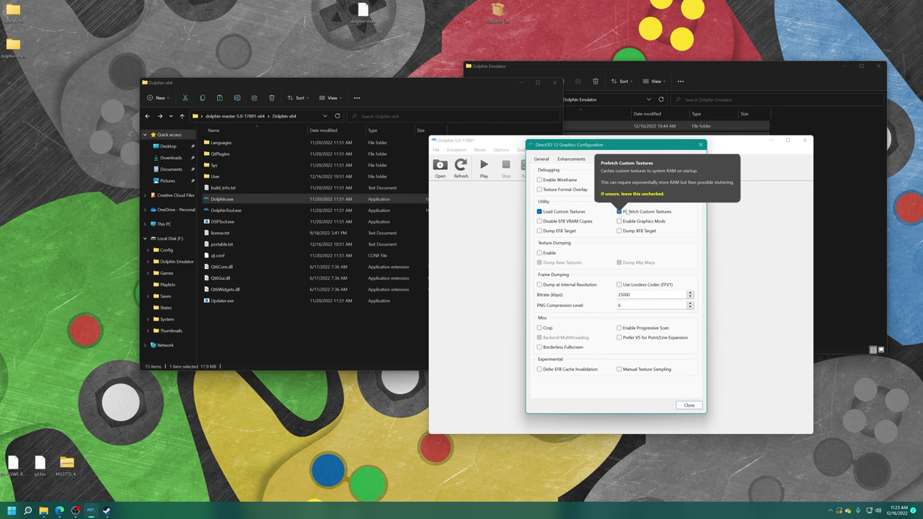
pyautogui.click(688, 405)
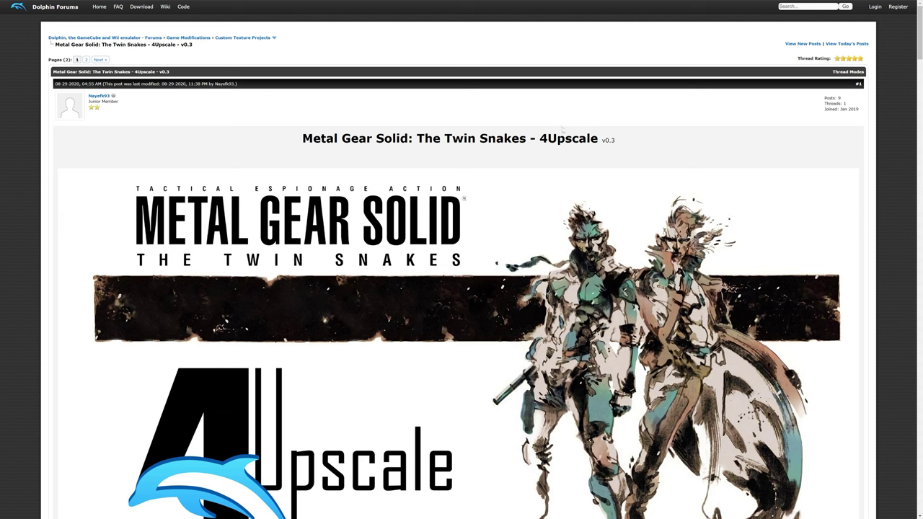
# Examine the Metal Gear Solid: The Twin Snakes 4Upscale thread on the Dolphin Forums, including its comparison images
pyautogui.scroll(-10, 527, 195)
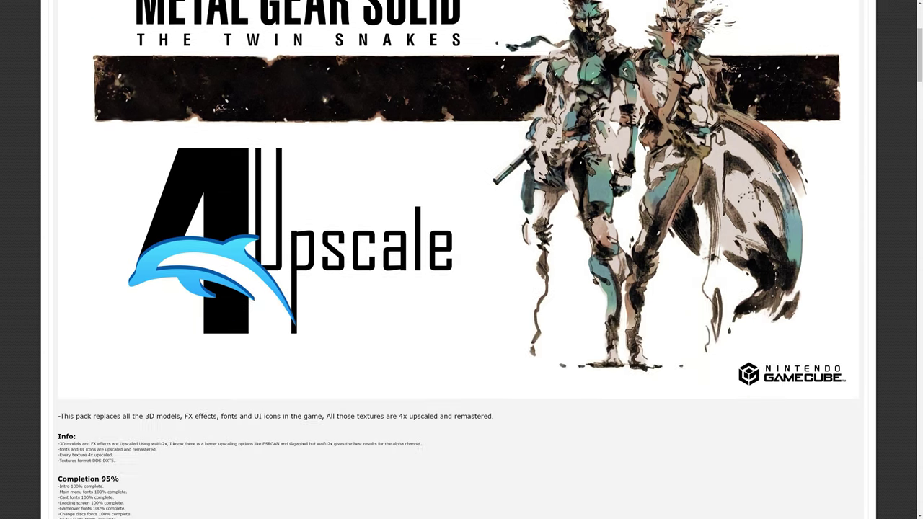
pyautogui.scroll(-4, 527, 195)
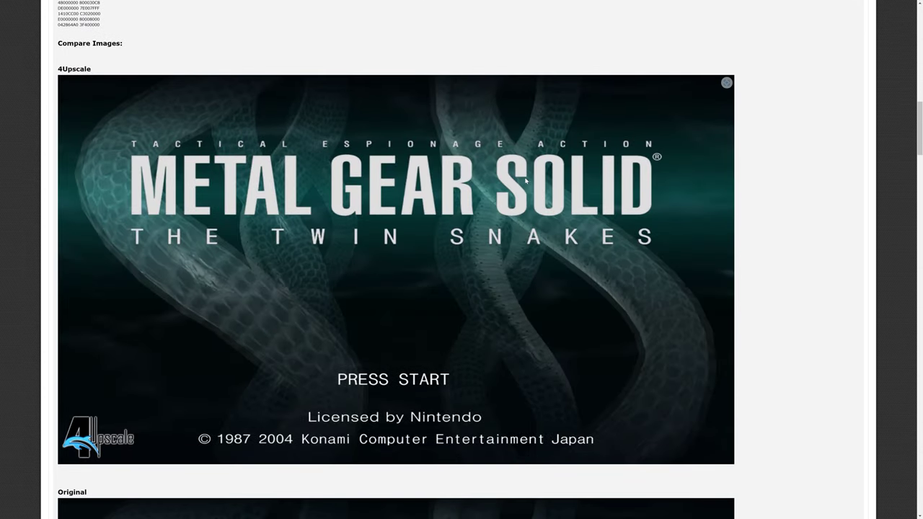
pyautogui.scroll(5, 524, 182)
pyautogui.scroll(-15, 524, 181)
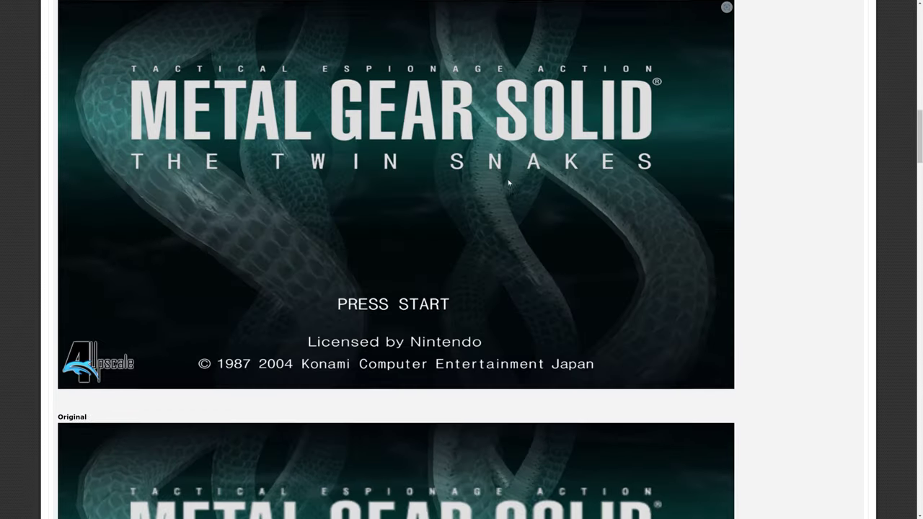
pyautogui.scroll(-15, 507, 179)
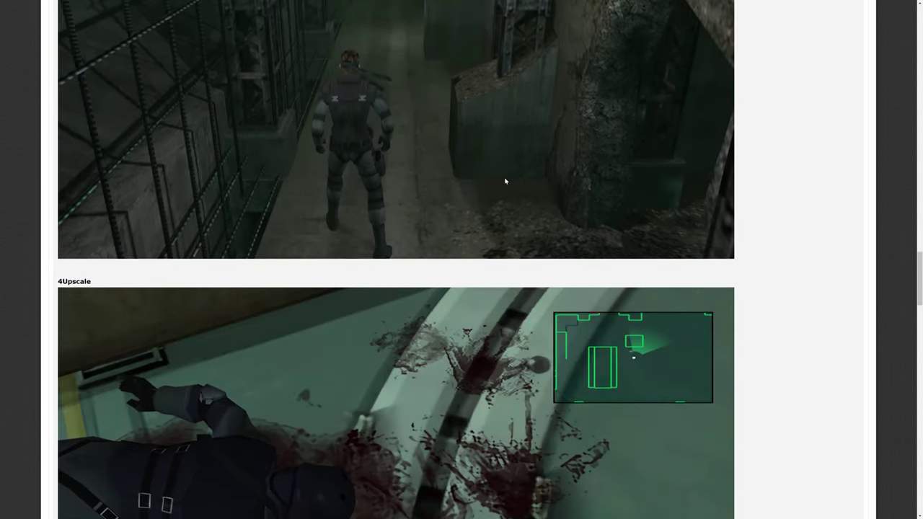
pyautogui.scroll(4, 503, 181)
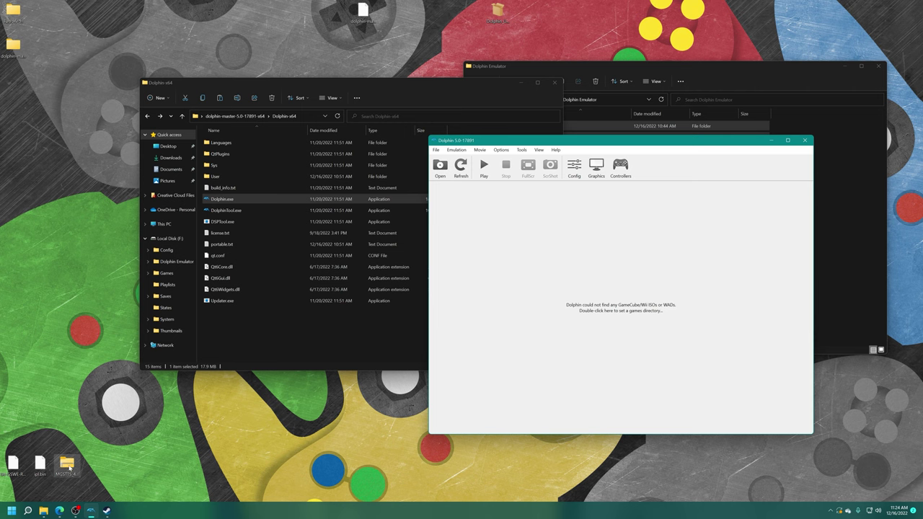
# Extract the texture pack archive on the desktop into its own MGSTTS_4UP_v0.3_DDS folder with 7-Zip
pyautogui.rightClick(70, 406)
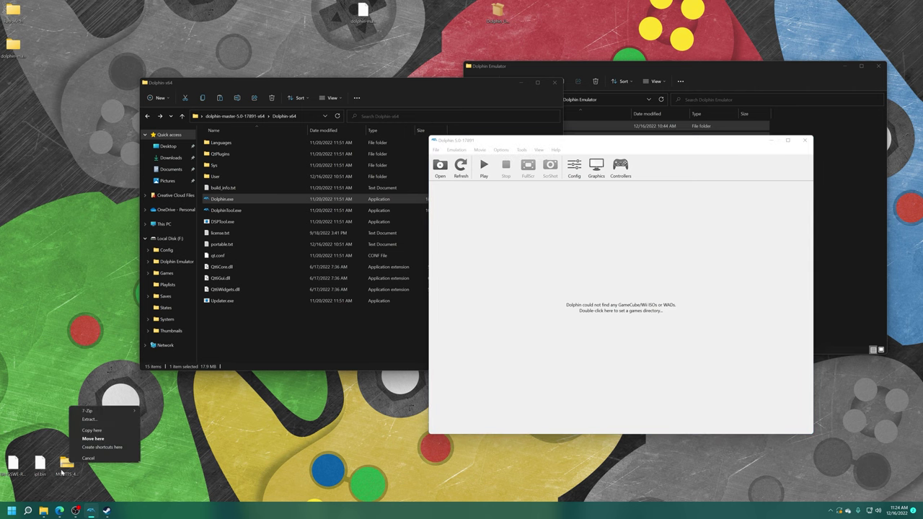
pyautogui.moveTo(101, 412)
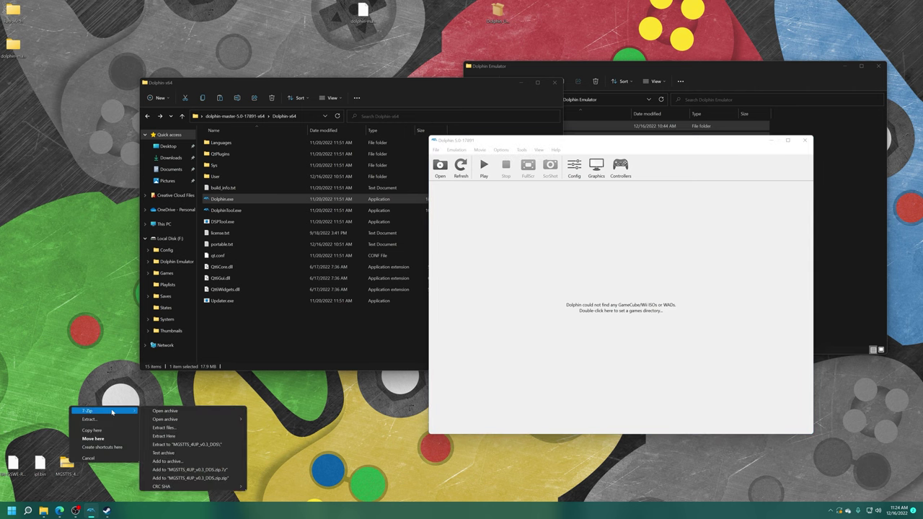
pyautogui.click(187, 445)
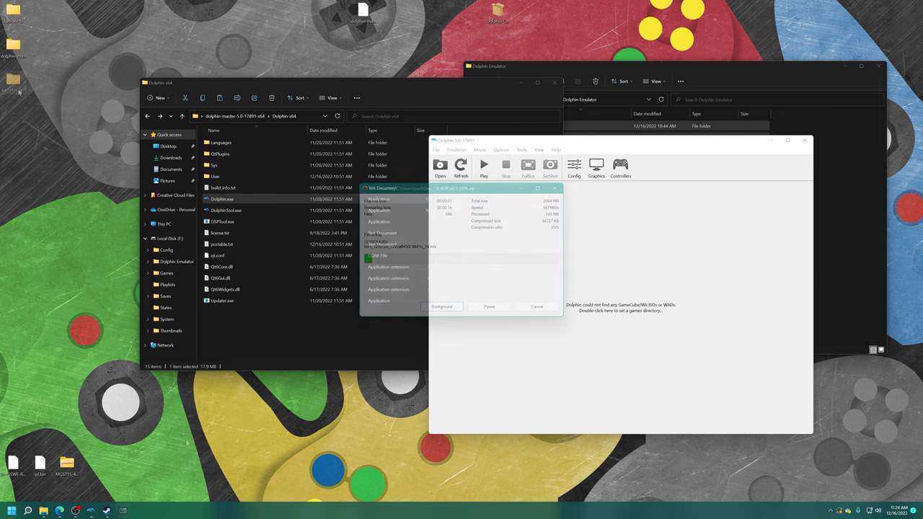
# Open the extracted MGSTTS_4UP_v0.3_DDS folder, check the GGSEA4 folder, and place its window beside the Dolphin Emulator folder window
pyautogui.doubleClick(13, 81)
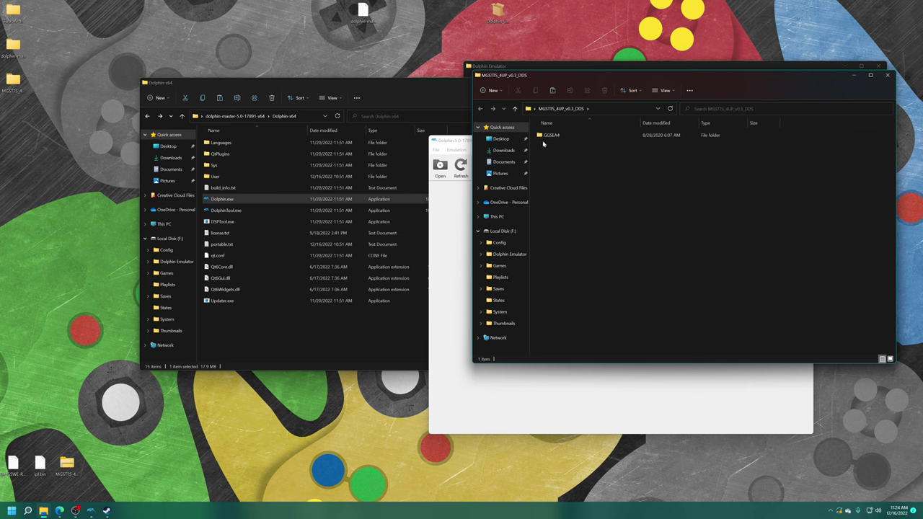
pyautogui.moveTo(543, 143); pyautogui.dragTo(565, 144)
pyautogui.click(577, 135)
pyautogui.doubleClick(577, 135)
pyautogui.press('BackSpace')
pyautogui.click(561, 164)
pyautogui.moveTo(681, 78); pyautogui.dragTo(230, 63)
pyautogui.click(607, 70)
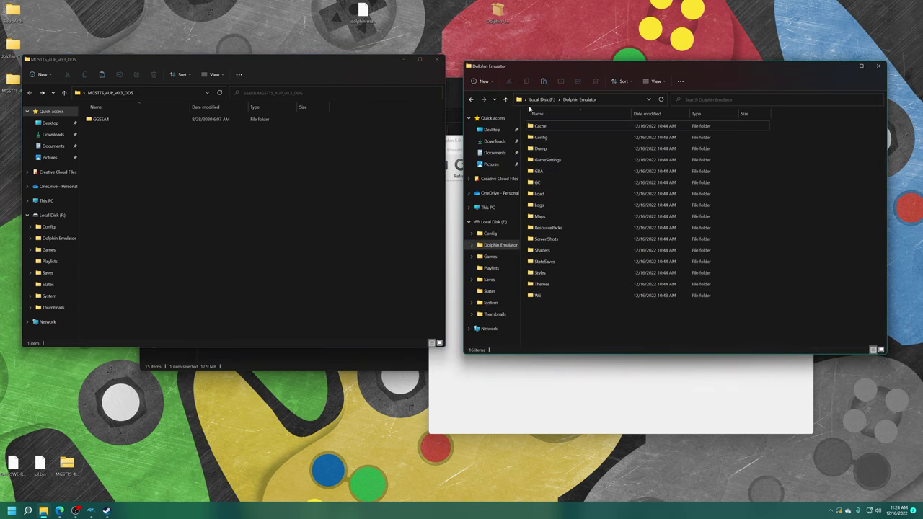
# Copy the GGSEA4 folder into the Load\Textures folder inside Dolphin Emulator on Local Disk (F:)
pyautogui.doubleClick(539, 195)
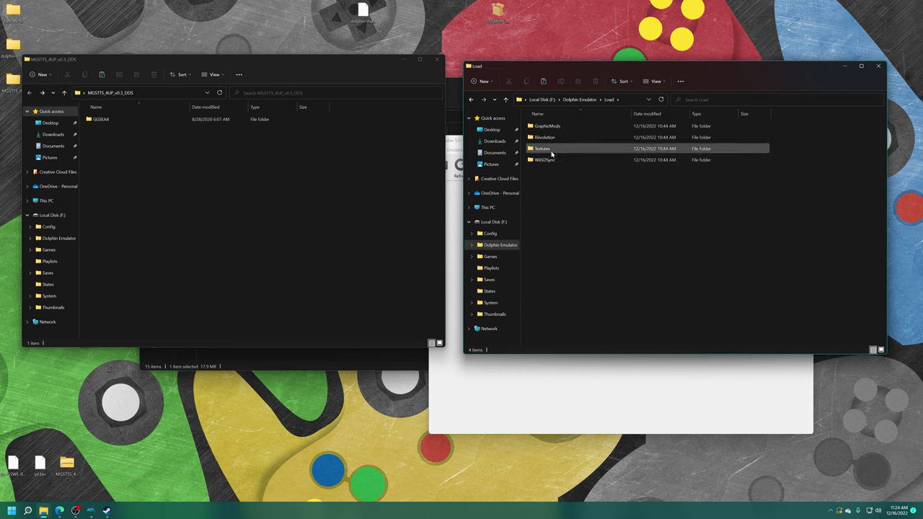
pyautogui.doubleClick(551, 150)
pyautogui.click(101, 119)
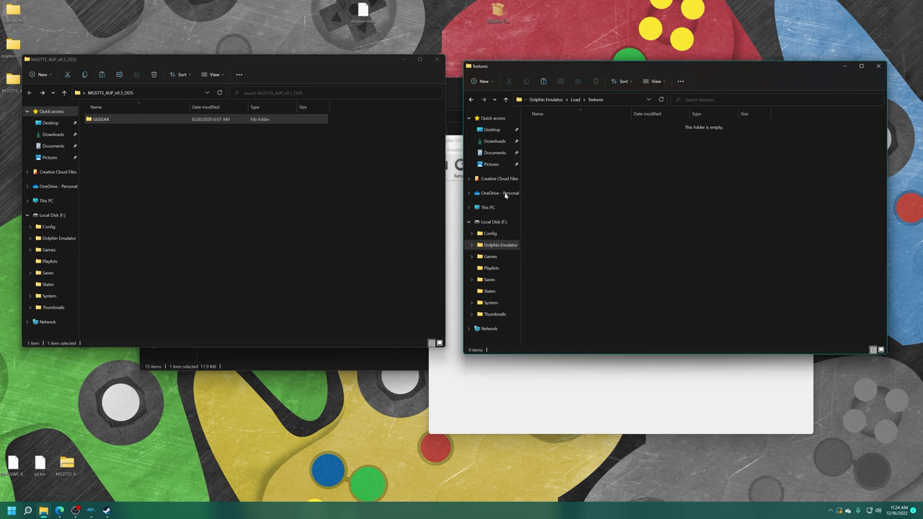
pyautogui.hotkey('ctrl', 'v')
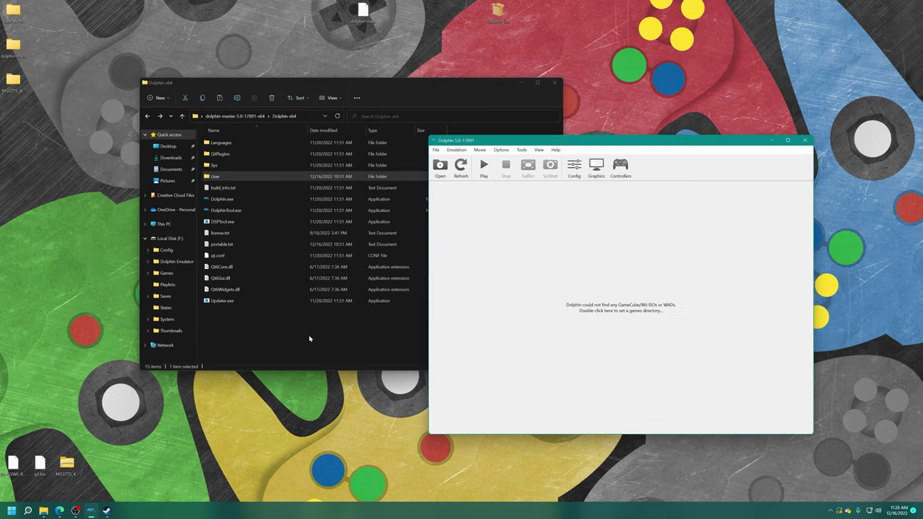
# Move the ipl.bin file from the desktop into the User\GC\USA folder of Dolphin-x64
pyautogui.click(40, 470)
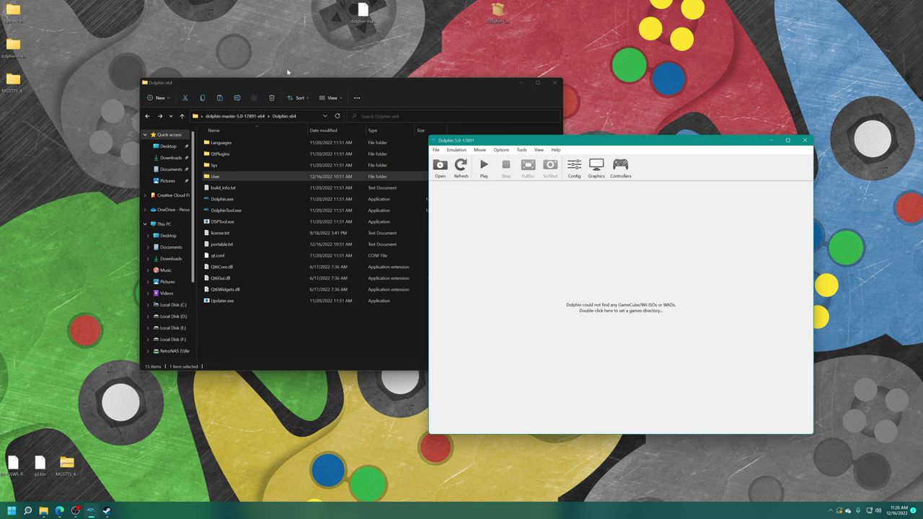
pyautogui.moveTo(311, 24); pyautogui.dragTo(310, 22)
pyautogui.doubleClick(223, 178)
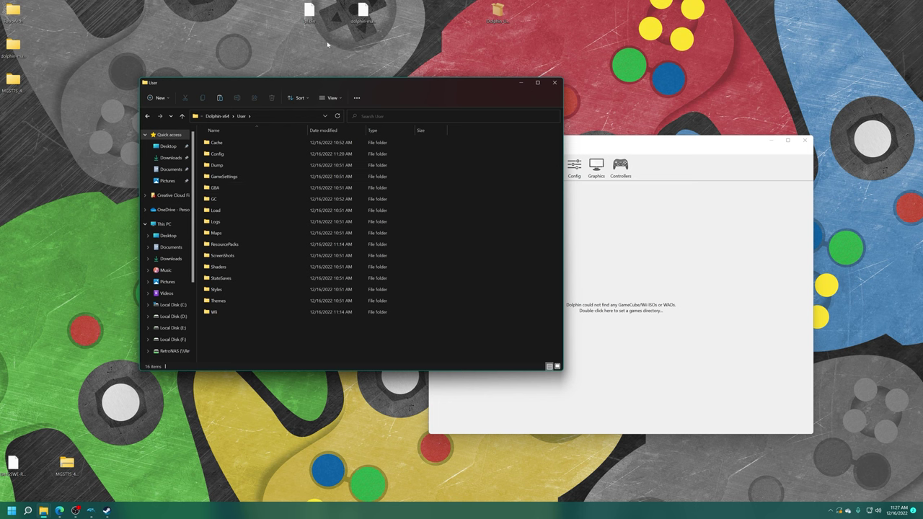
pyautogui.doubleClick(214, 199)
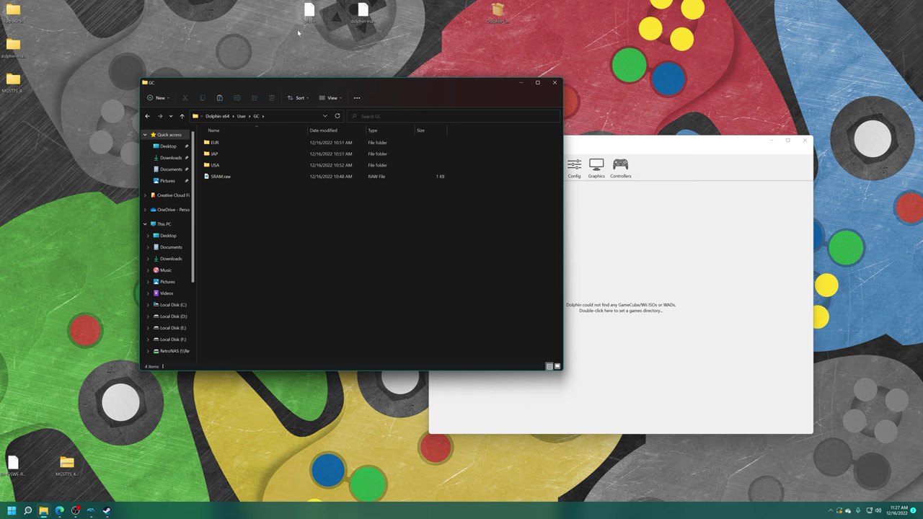
pyautogui.doubleClick(224, 166)
pyautogui.moveTo(314, 20); pyautogui.dragTo(298, 209)
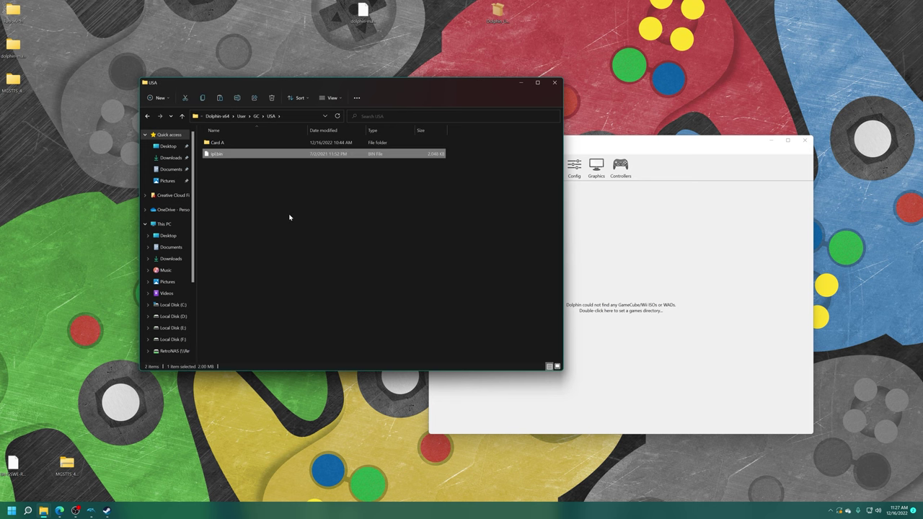
# Return to the Dolphin-x64 folder, close the running Dolphin emulator and relaunch it from Dolphin.exe
pyautogui.hotkey('alt', 'Left')
pyautogui.hotkey('alt', 'Left')
pyautogui.hotkey('alt', 'Left')
pyautogui.click(805, 139)
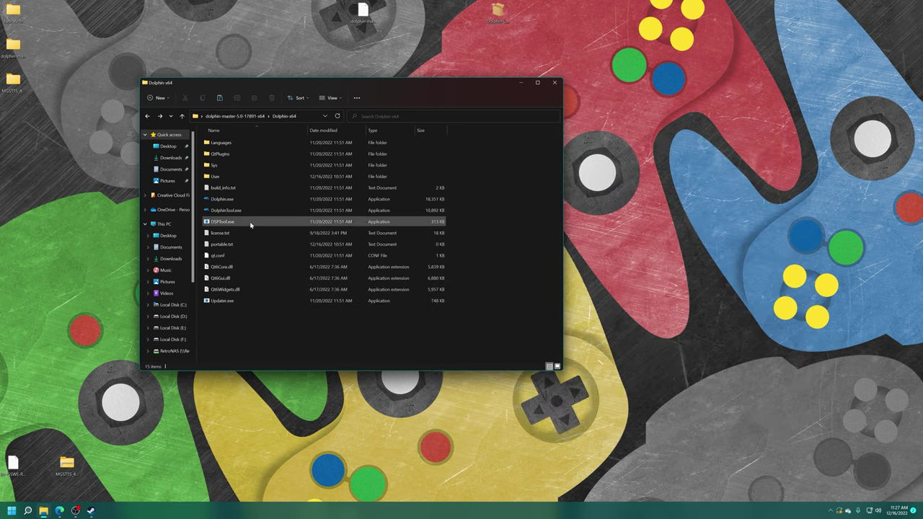
pyautogui.doubleClick(240, 199)
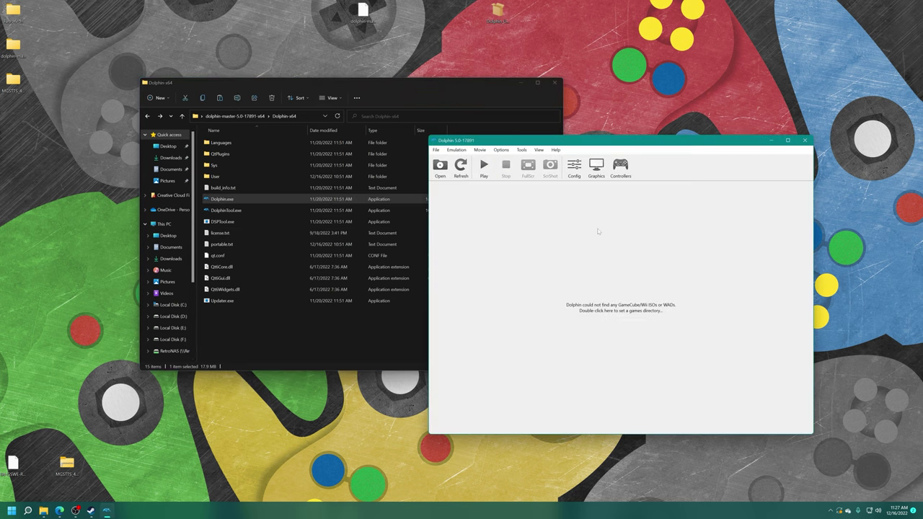
# Set the GameCube device in Slot B to Memory Card in the emulator's configuration
pyautogui.click(573, 170)
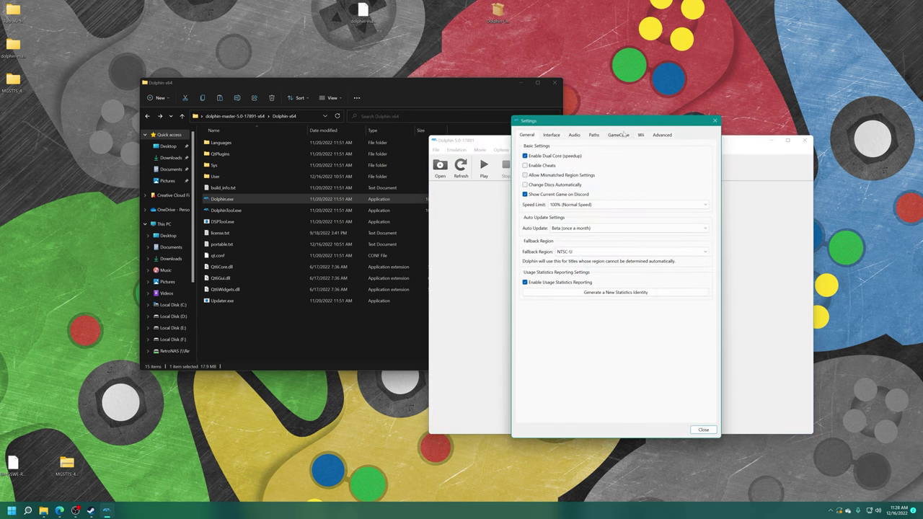
pyautogui.click(619, 135)
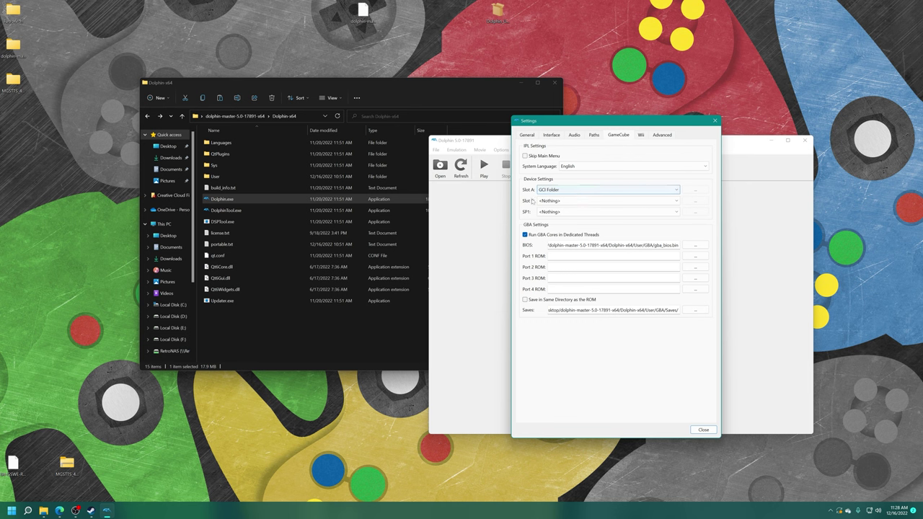
pyautogui.click(550, 202)
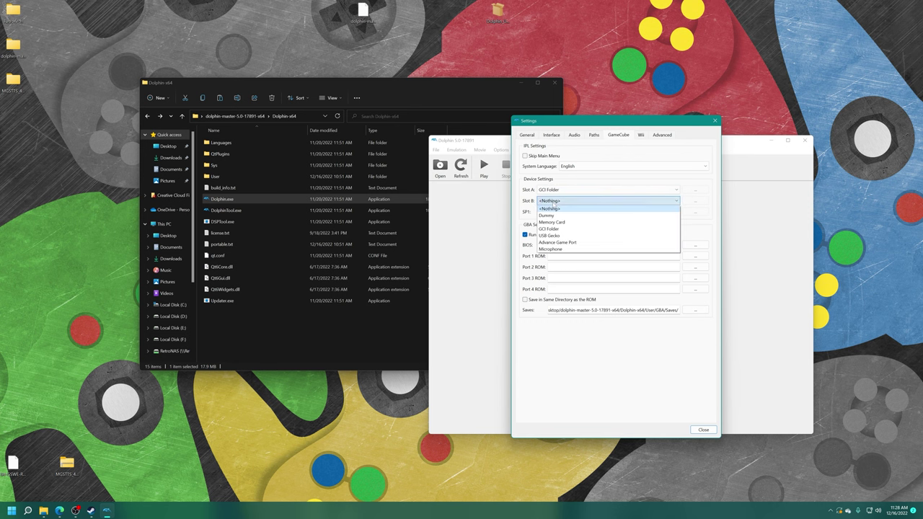
pyautogui.click(567, 222)
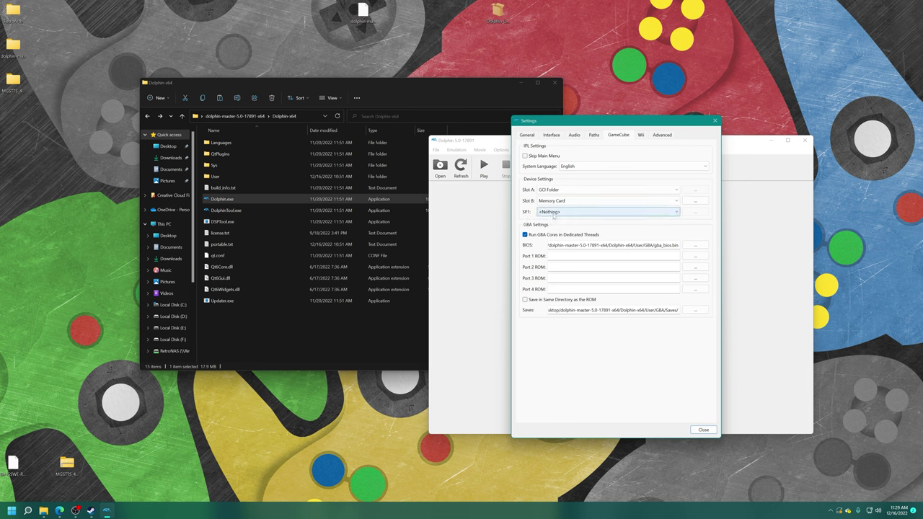
# Set the SP1 device to Broadband Adapter (HLE) and accept its existing DNS server setting
pyautogui.click(544, 213)
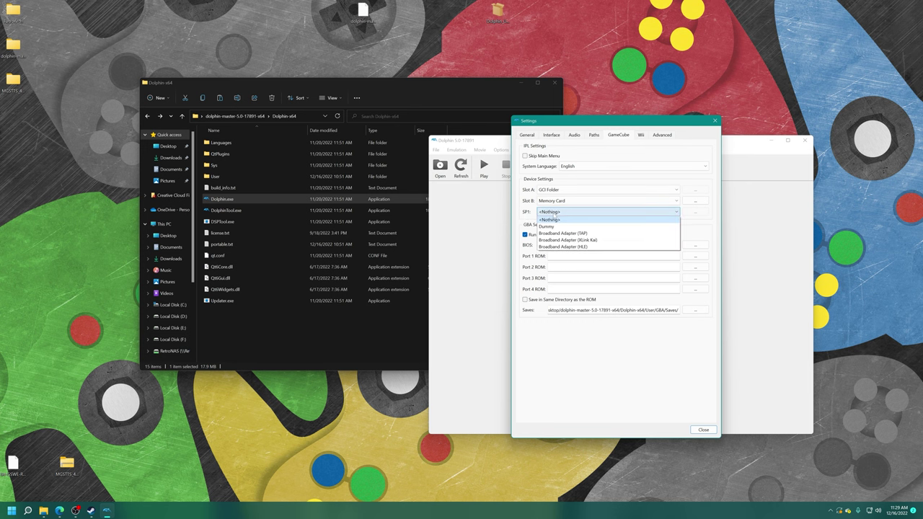
pyautogui.click(578, 247)
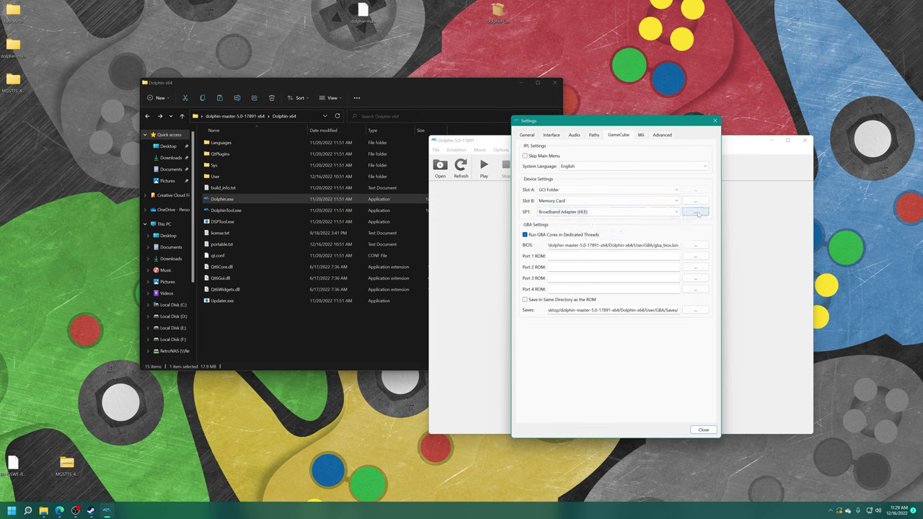
pyautogui.click(696, 212)
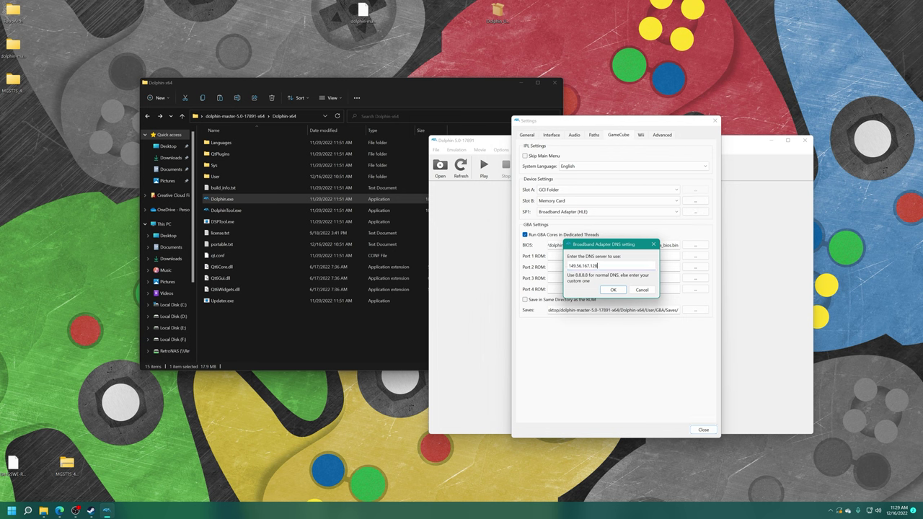
pyautogui.click(612, 290)
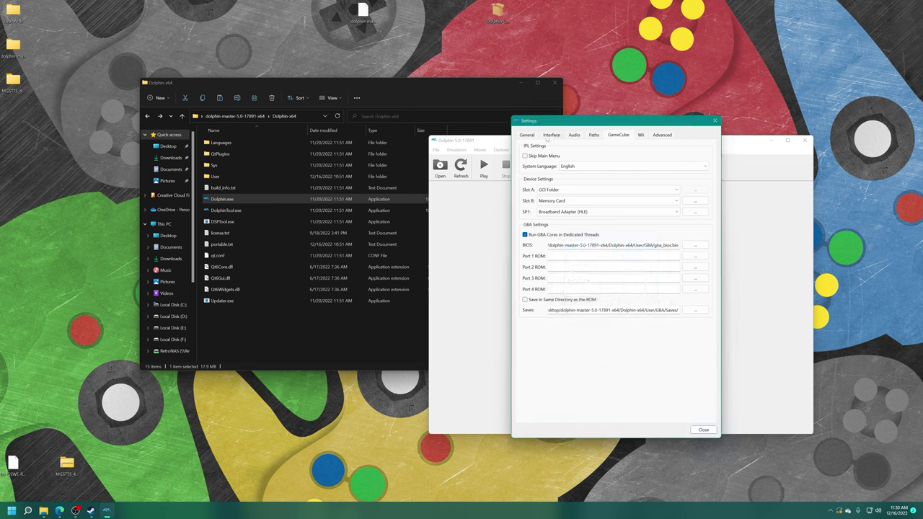
# Enable Cheats and Change Discs Automatically in the general settings, and close the configuration
pyautogui.click(525, 136)
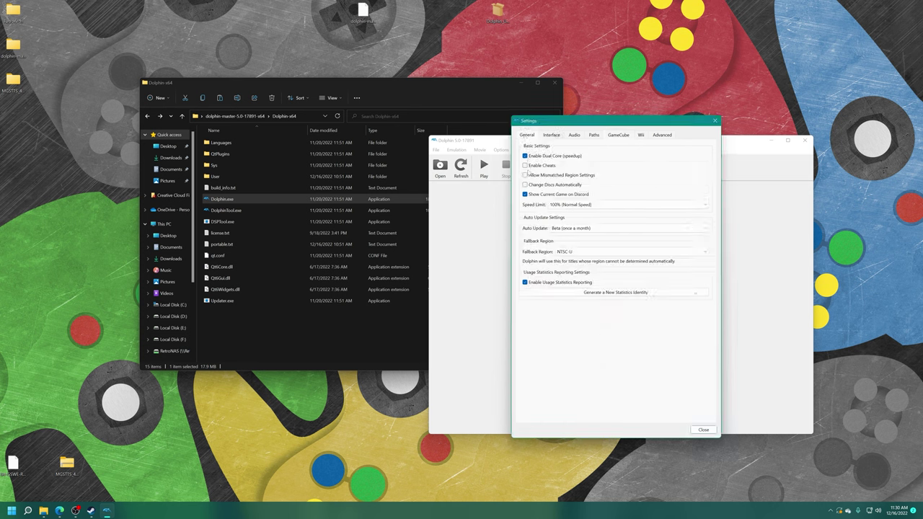
pyautogui.click(526, 167)
pyautogui.click(525, 185)
pyautogui.click(703, 431)
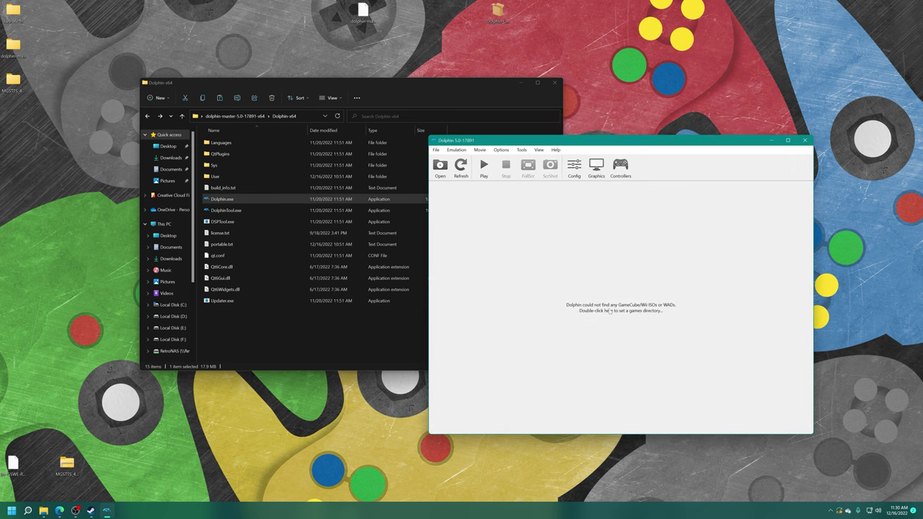
# Set the GameCube Games folder under Games on Local Disk (F:) as the games directory
pyautogui.doubleClick(612, 308)
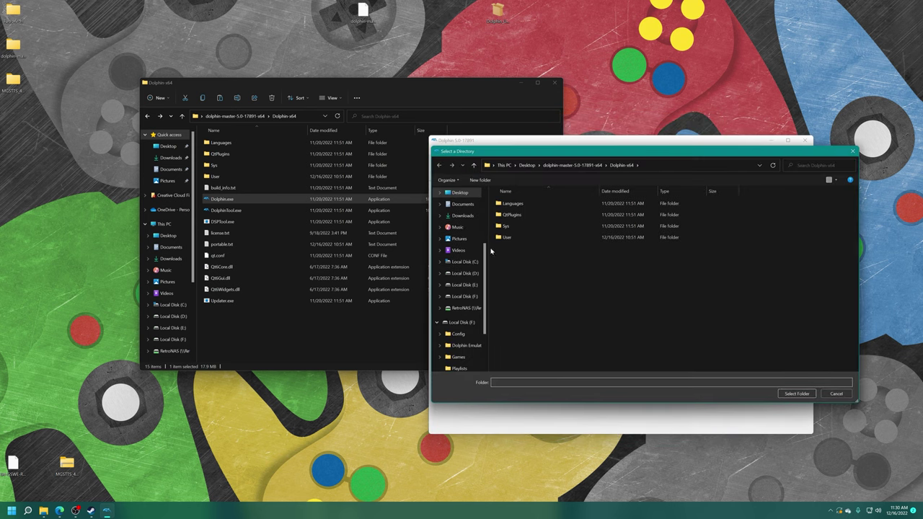
pyautogui.click(465, 296)
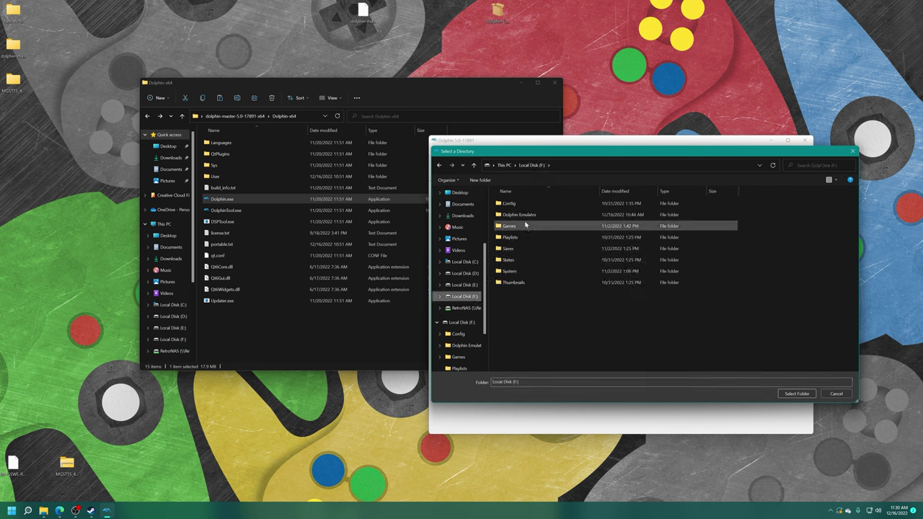
pyautogui.doubleClick(525, 225)
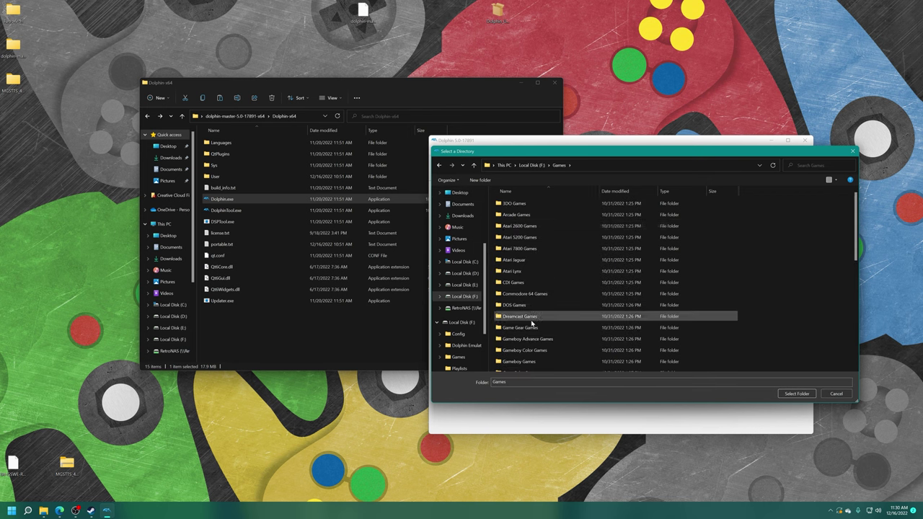
pyautogui.scroll(-1, 531, 332)
pyautogui.doubleClick(528, 347)
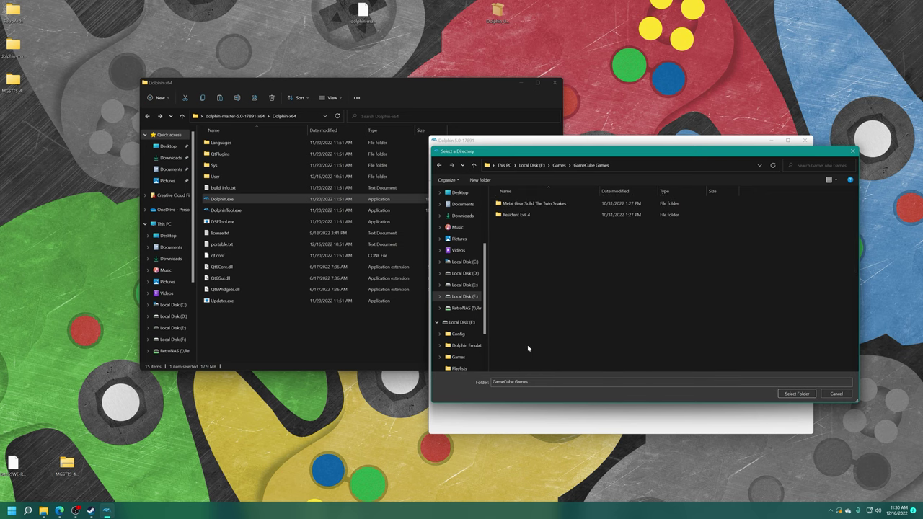
pyautogui.click(797, 394)
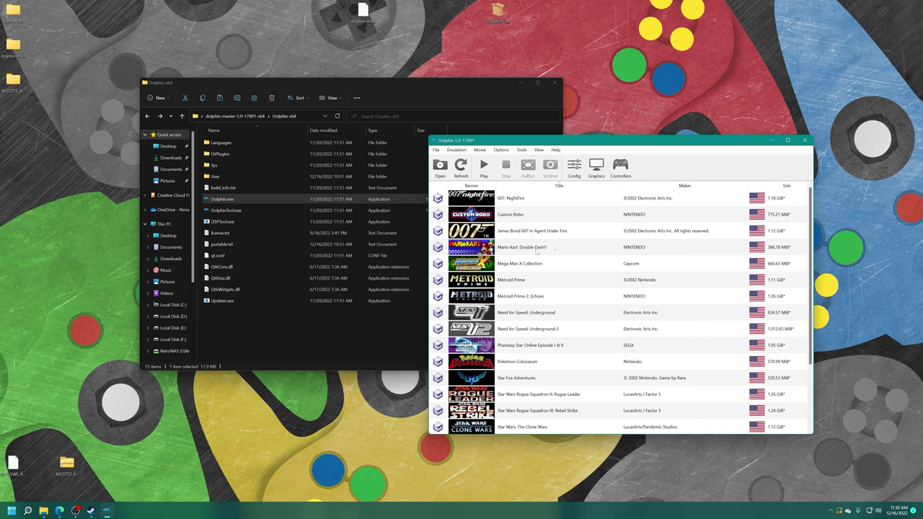
# Enable the Everything Unlocked AR code in the Mario Kart: Double Dash!! properties, look through the remaining codes and close the properties
pyautogui.rightClick(538, 250)
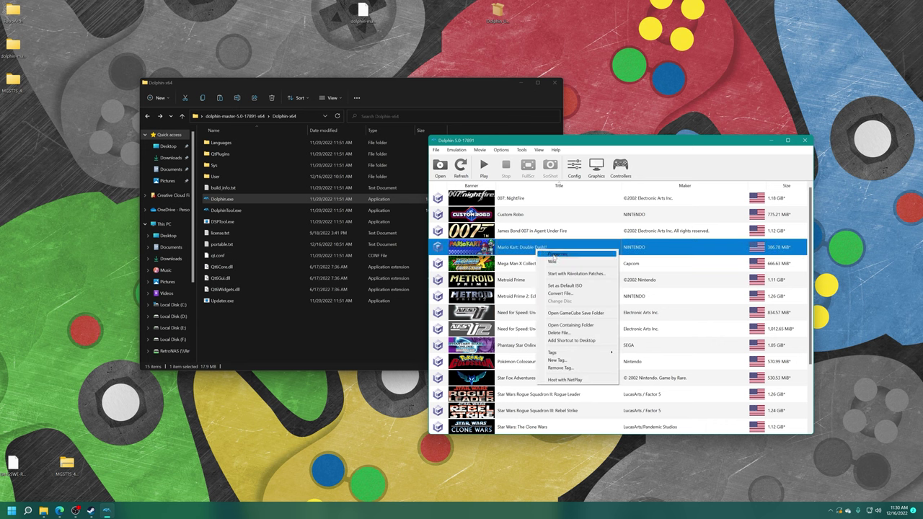
pyautogui.click(551, 254)
pyautogui.click(594, 154)
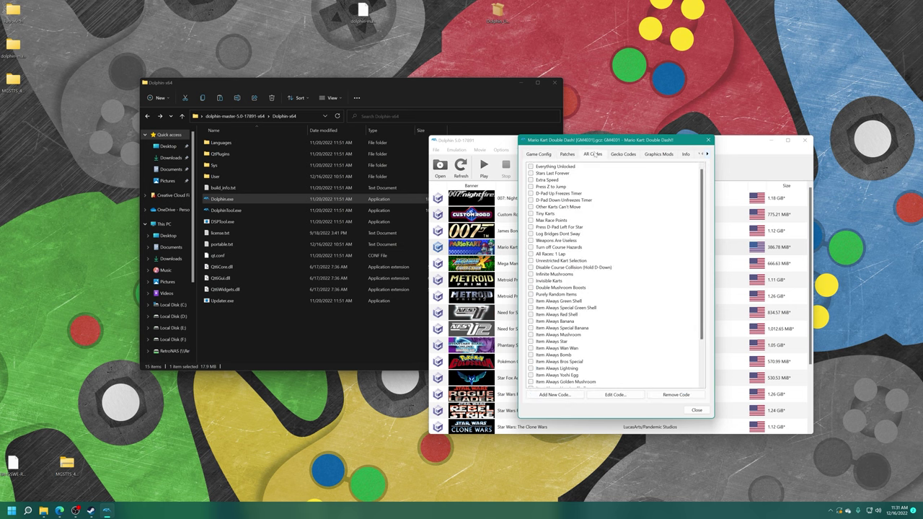
pyautogui.click(569, 167)
pyautogui.click(531, 166)
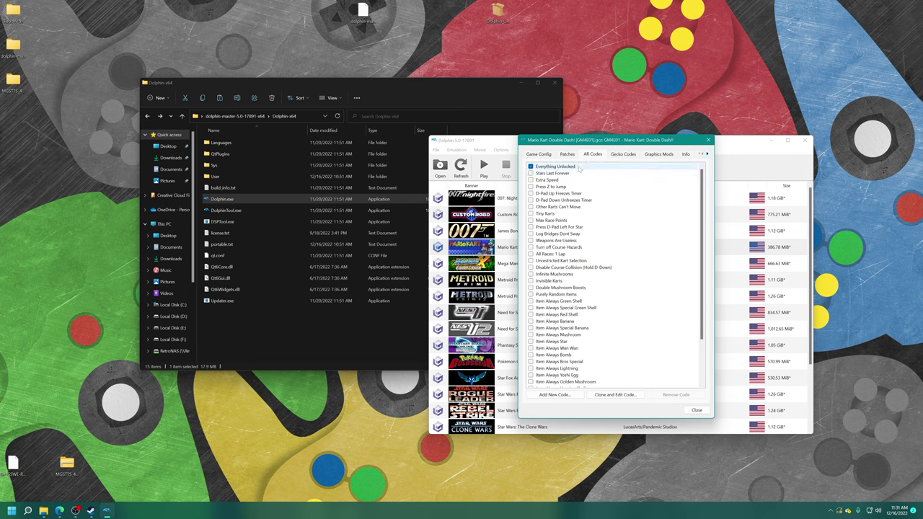
pyautogui.scroll(-3, 612, 346)
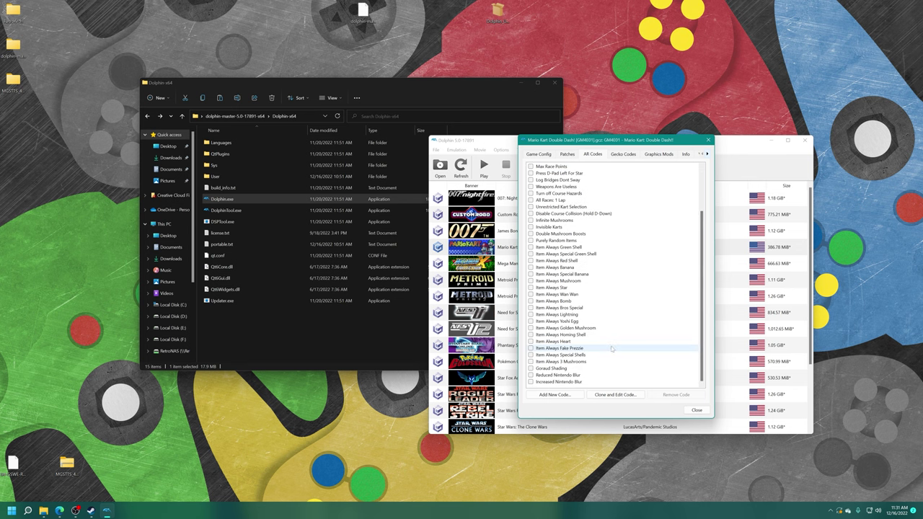
pyautogui.click(694, 410)
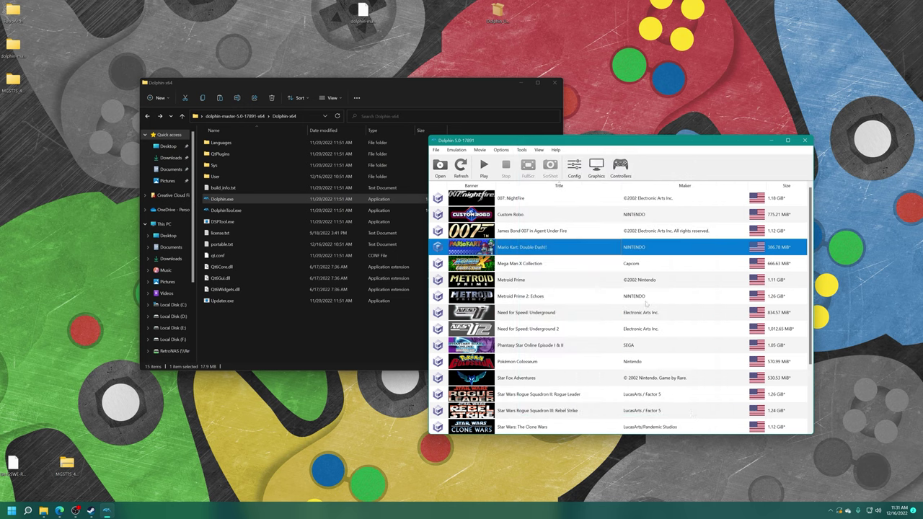
pyautogui.rightClick(582, 247)
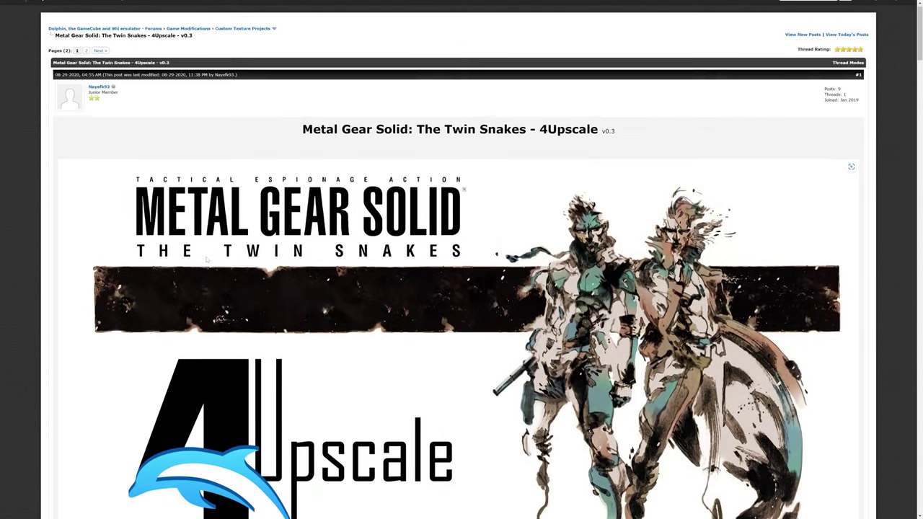
# Copy the USA Gecko widescreen code from the Metal Gear Solid: The Twin Snakes 4Upscale forum thread
pyautogui.scroll(-10, 461, 288)
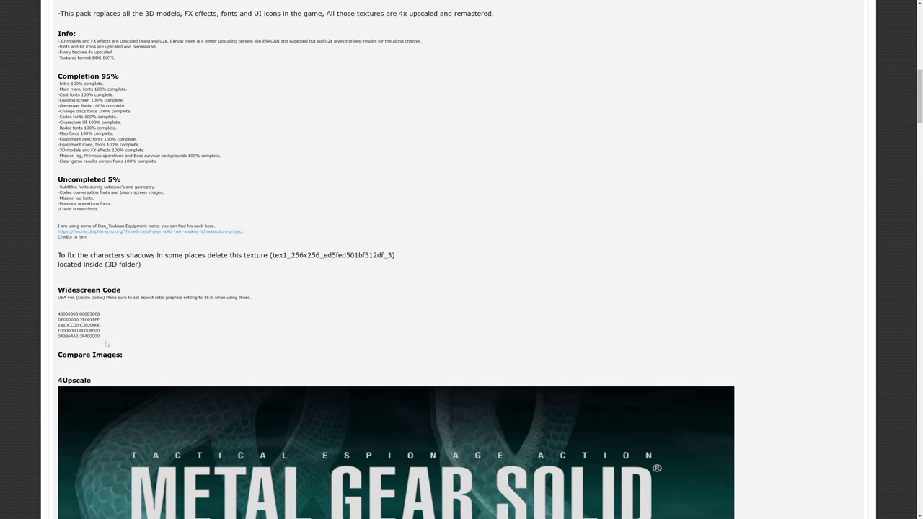
pyautogui.moveTo(101, 336); pyautogui.dragTo(60, 307)
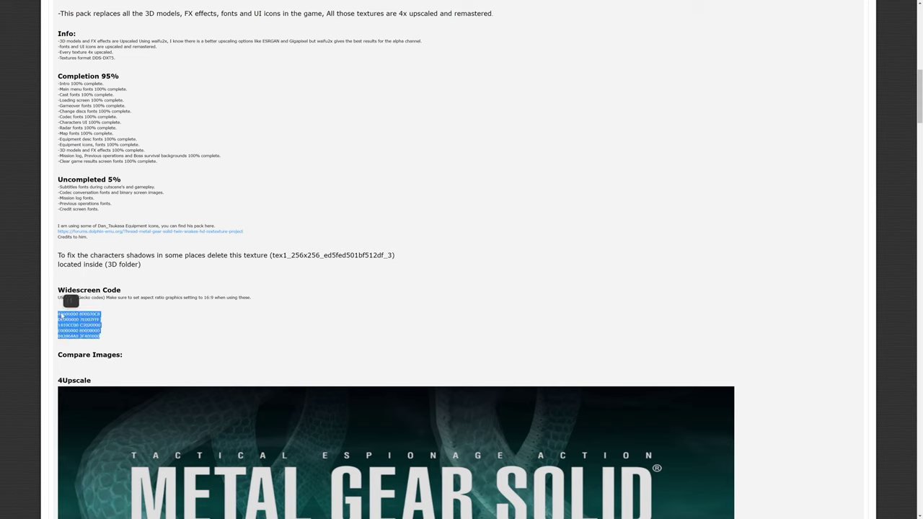
pyautogui.rightClick(61, 313)
pyautogui.click(84, 126)
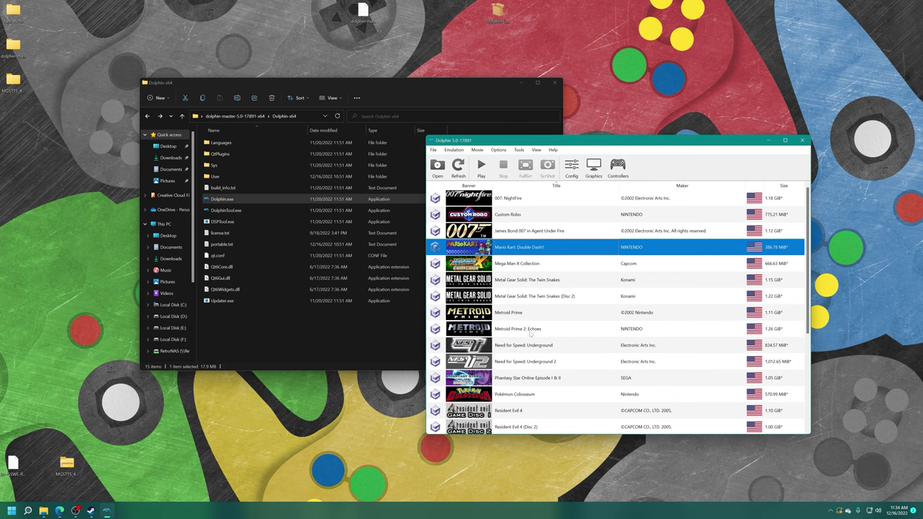
# Start a new Gecko code named Widescreen in the Metal Gear Solid: The Twin Snakes disc 1 properties and paste the copied code
pyautogui.rightClick(529, 286)
pyautogui.click(542, 289)
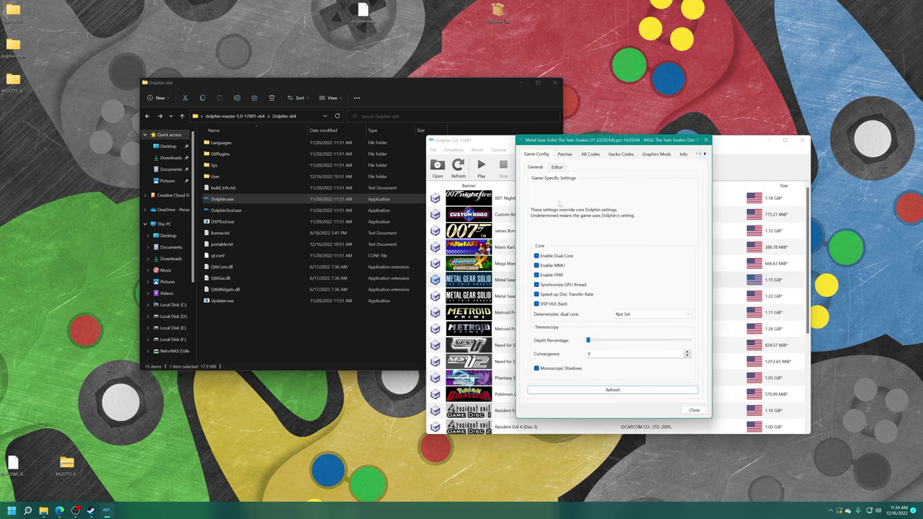
pyautogui.click(613, 154)
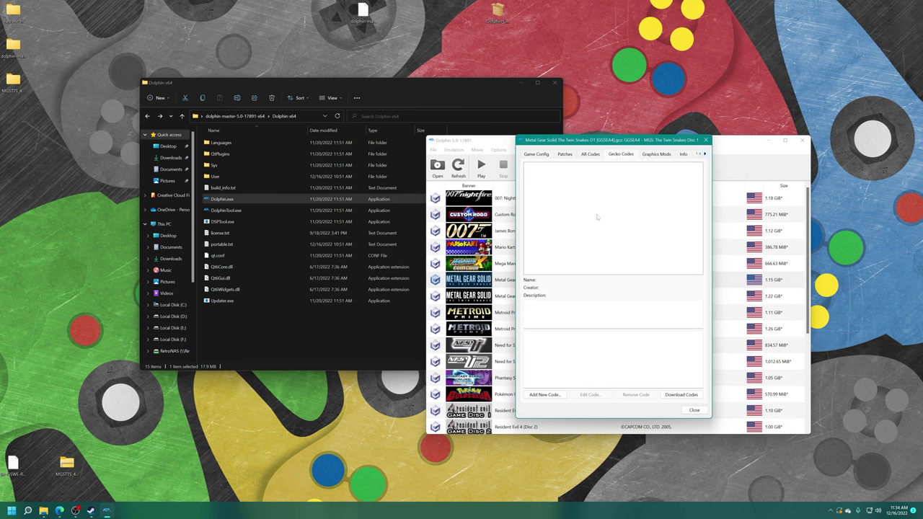
pyautogui.click(552, 394)
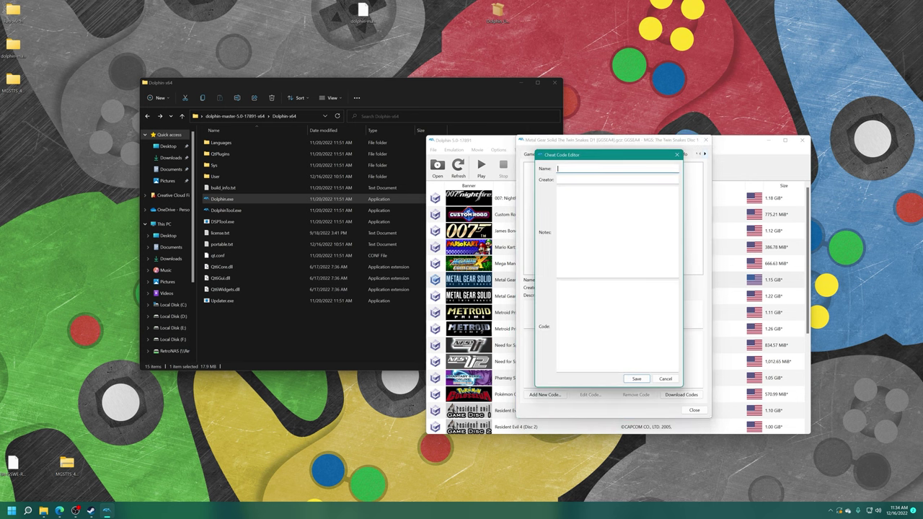
pyautogui.write('Widescreen')
pyautogui.click(575, 298)
pyautogui.rightClick(575, 297)
pyautogui.click(606, 344)
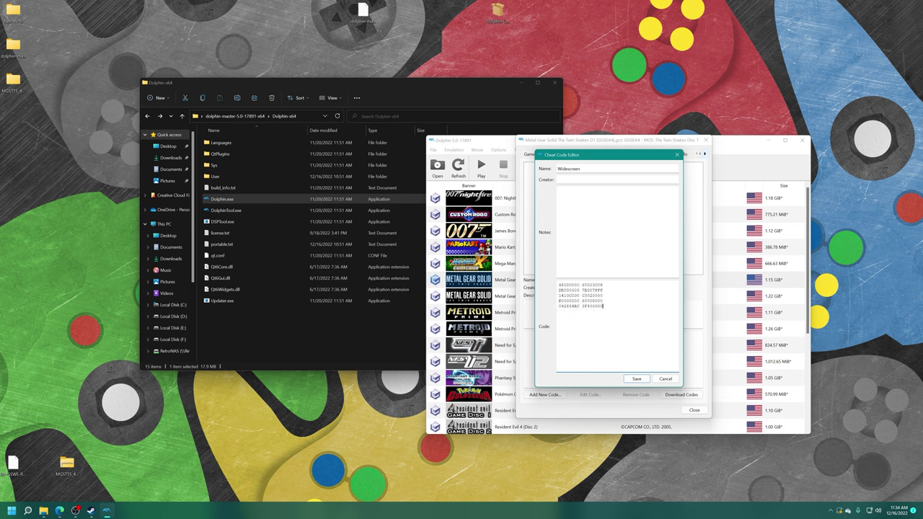
# Add the note "Makes game widescreen" to the new cheat code and save it
pyautogui.click(559, 191)
pyautogui.write('Make')
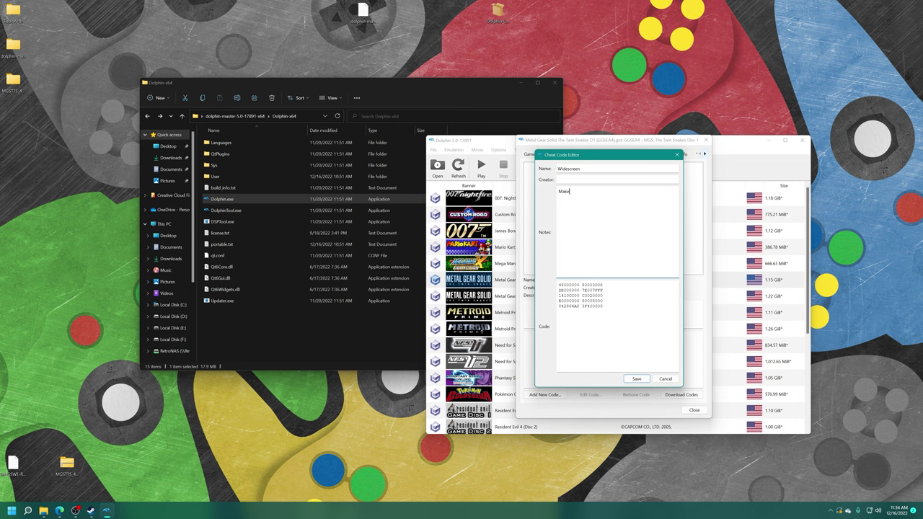
pyautogui.write('s game widescreen')
pyautogui.click(636, 378)
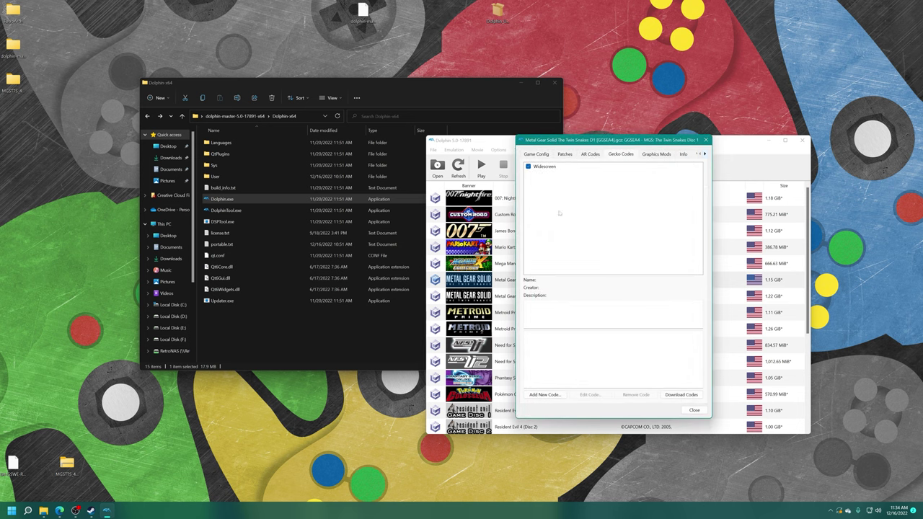
# Enable the Widescreen Gecko code, return to the game's general configuration, and close the properties and the emulator
pyautogui.click(529, 167)
pyautogui.click(546, 155)
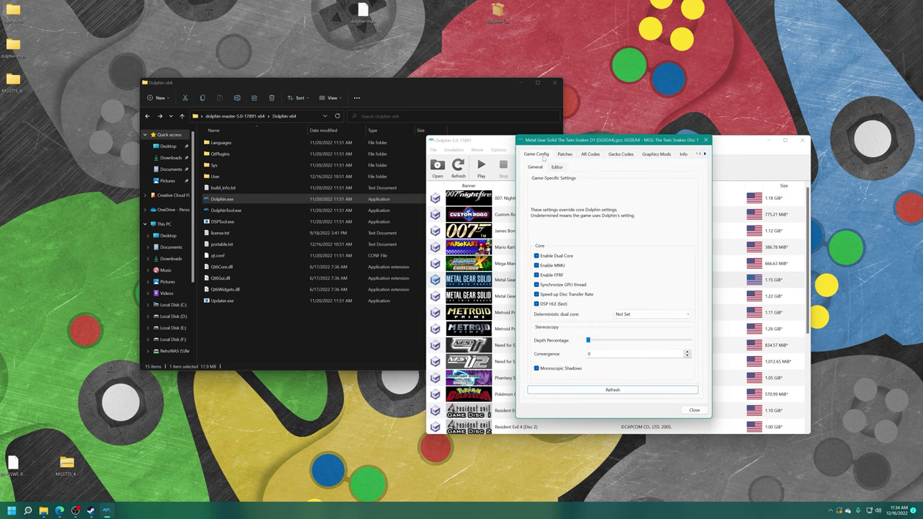
pyautogui.click(694, 410)
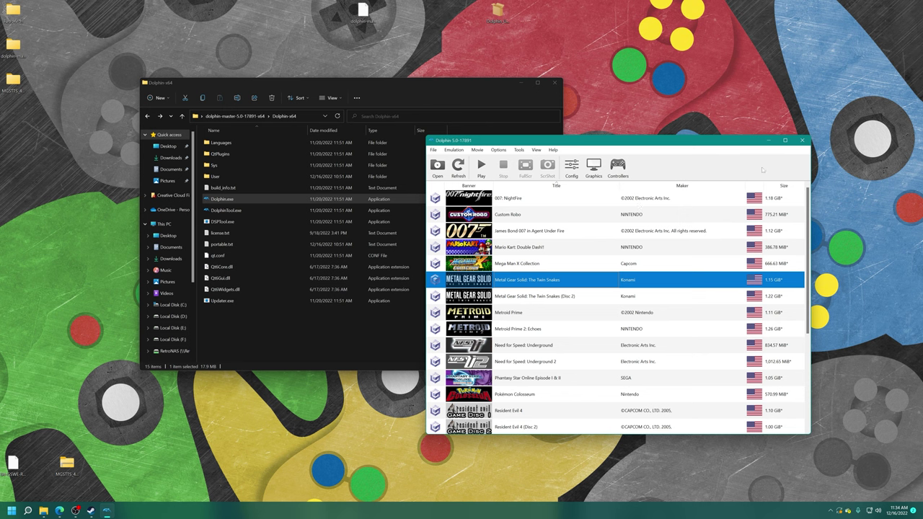
pyautogui.click(799, 143)
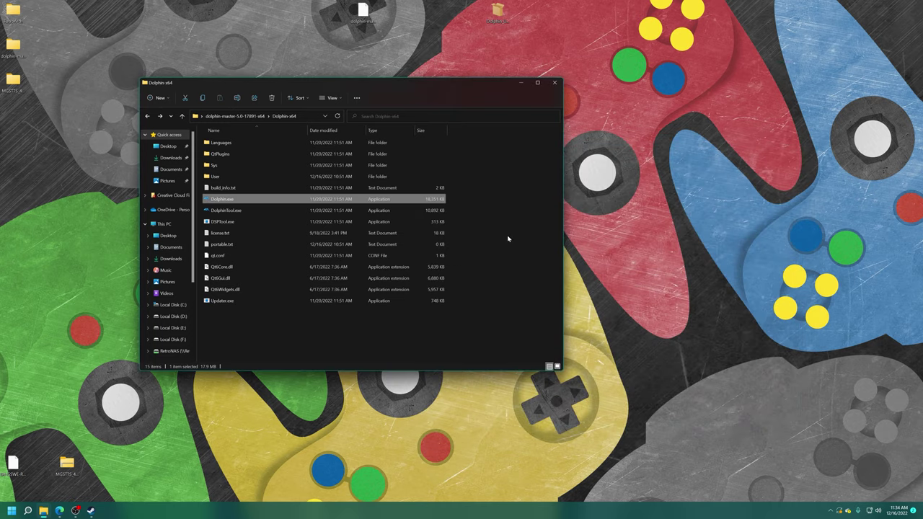
# Open the User folder in Dolphin x64 and the Dolphin Emulator folder on Local Disk (F:) side by side
pyautogui.doubleClick(255, 177)
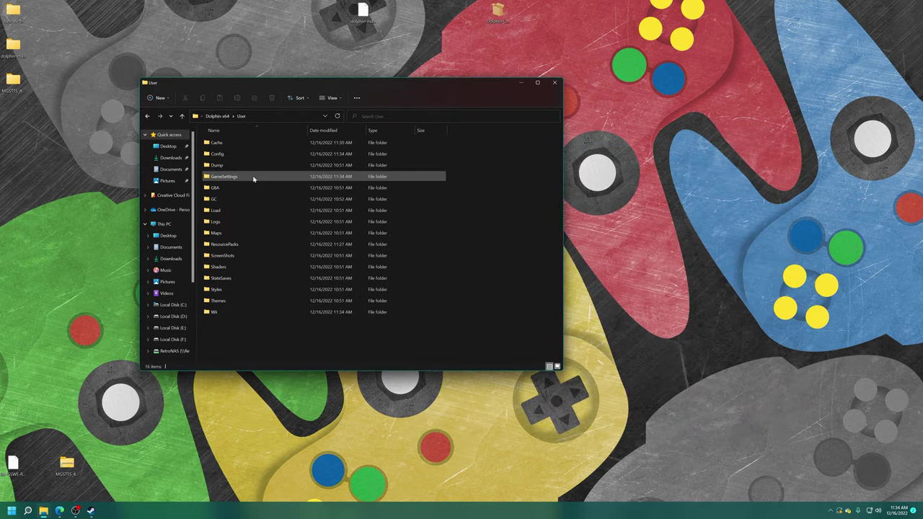
pyautogui.moveTo(253, 82); pyautogui.dragTo(145, 32)
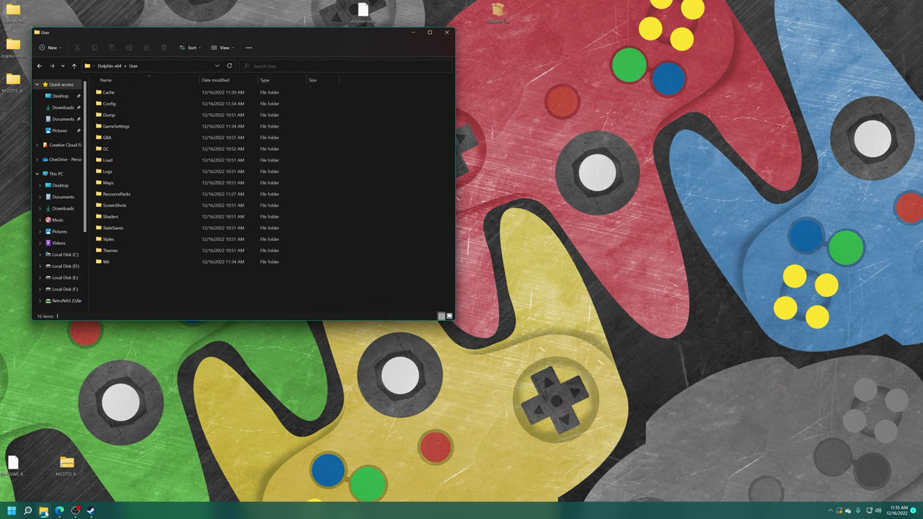
pyautogui.moveTo(43, 511)
pyautogui.click(46, 485)
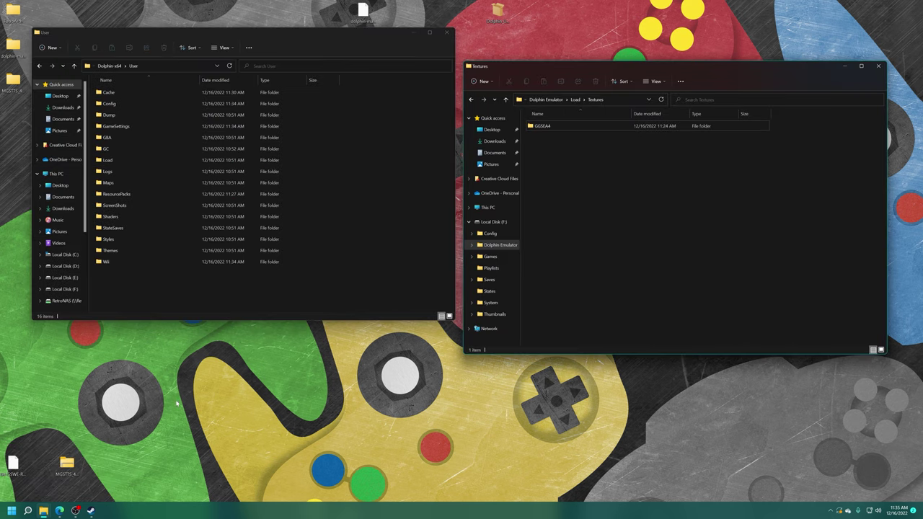
pyautogui.hotkey('alt', 'Up')
pyautogui.hotkey('alt', 'Up')
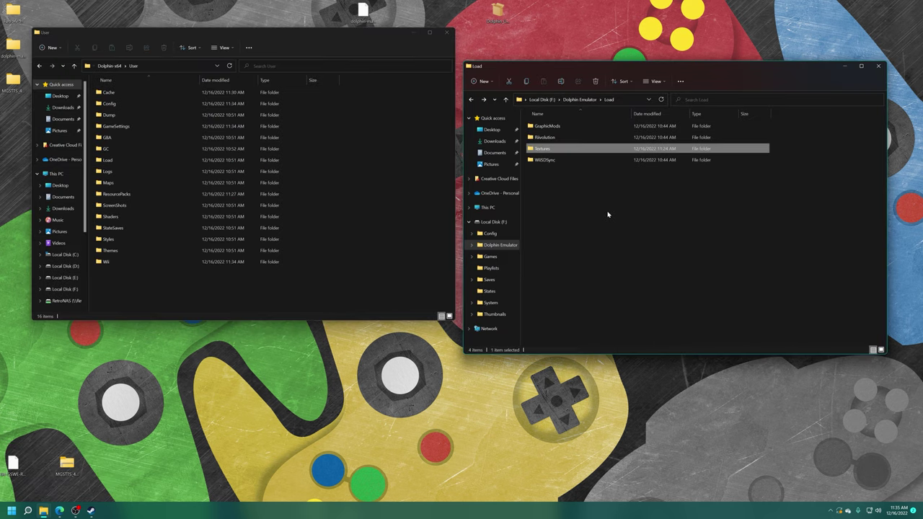
pyautogui.click(621, 314)
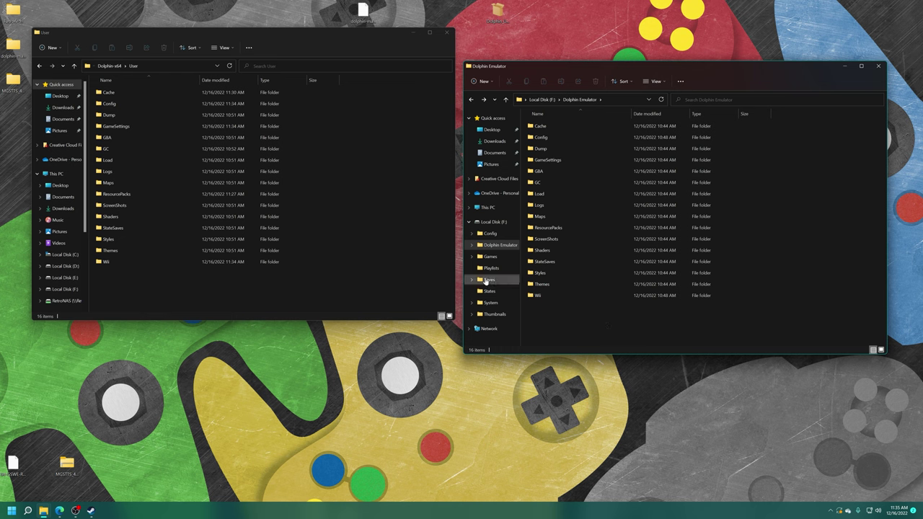
# Copy everything from the User folder into F:\Dolphin Emulator, replacing the files in the destination
pyautogui.moveTo(156, 287); pyautogui.dragTo(795, 208)
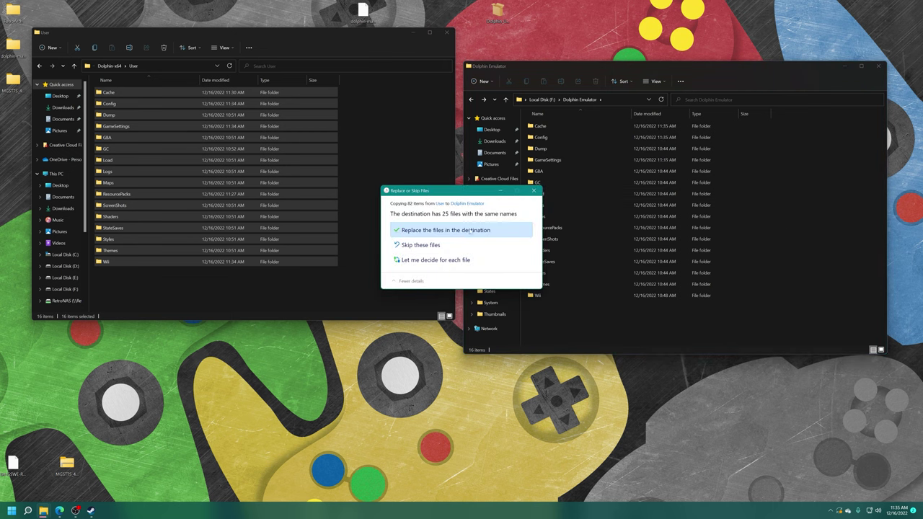
pyautogui.click(472, 231)
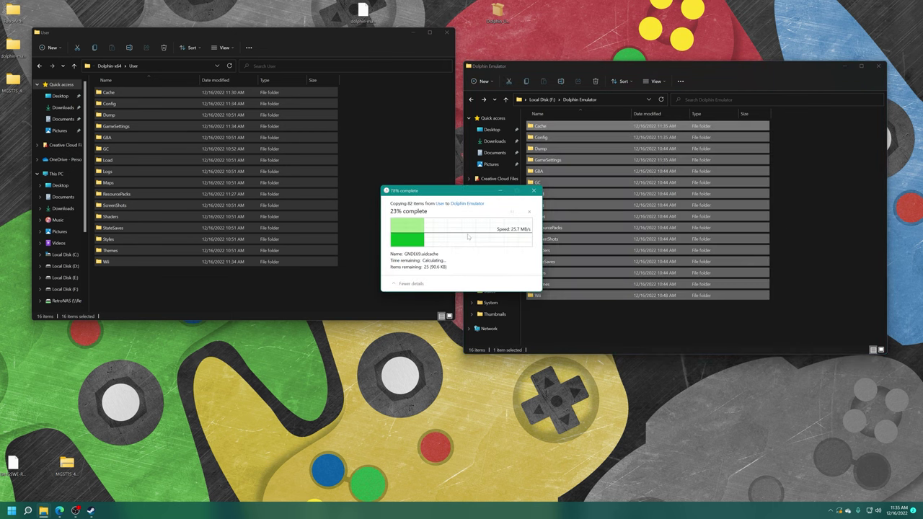
pyautogui.click(585, 331)
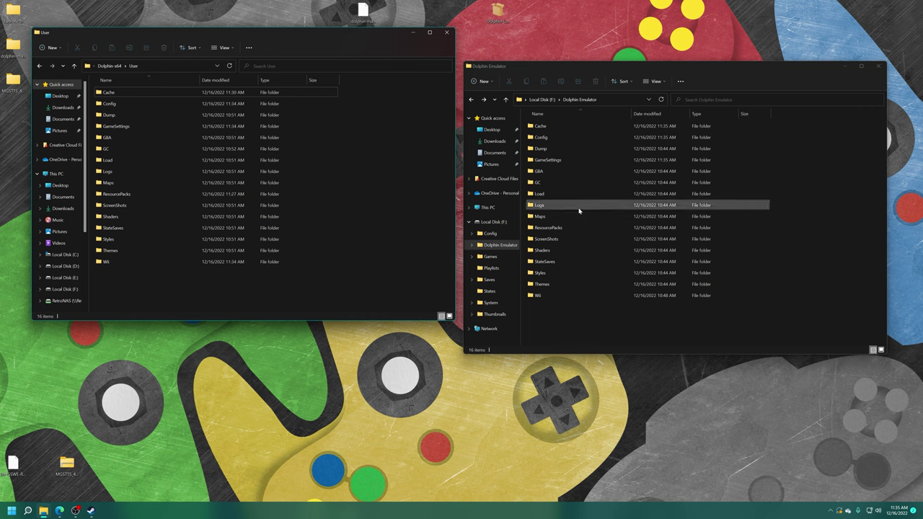
# Make Dolphin.ini in the drive's Dolphin Emulator Config folder read-only through its file properties
pyautogui.doubleClick(546, 137)
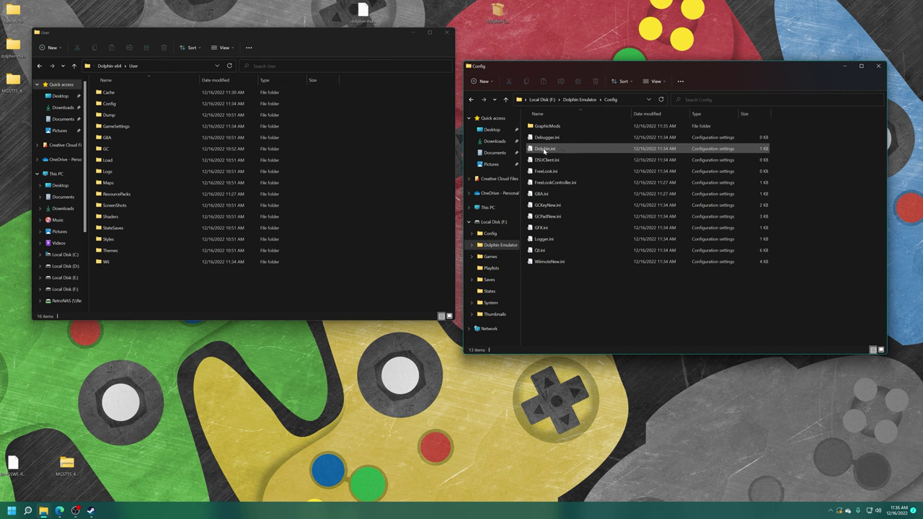
pyautogui.click(544, 150)
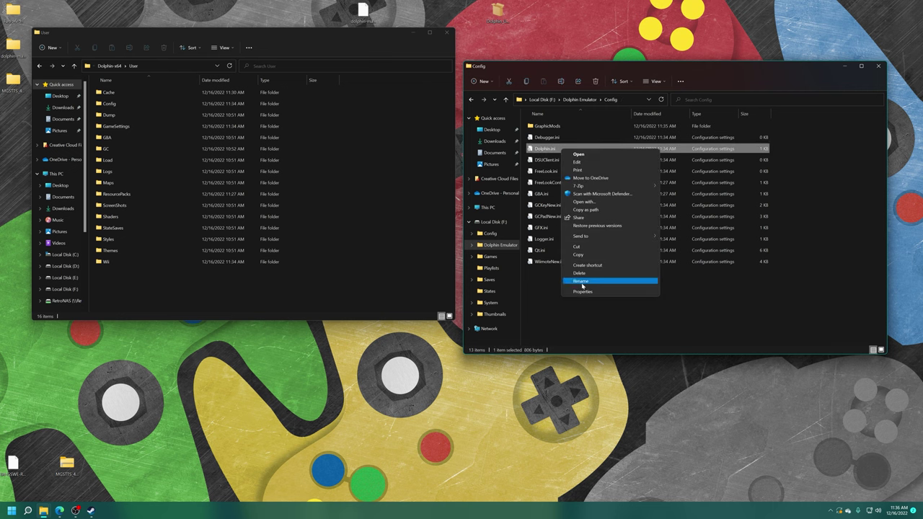
pyautogui.click(584, 284)
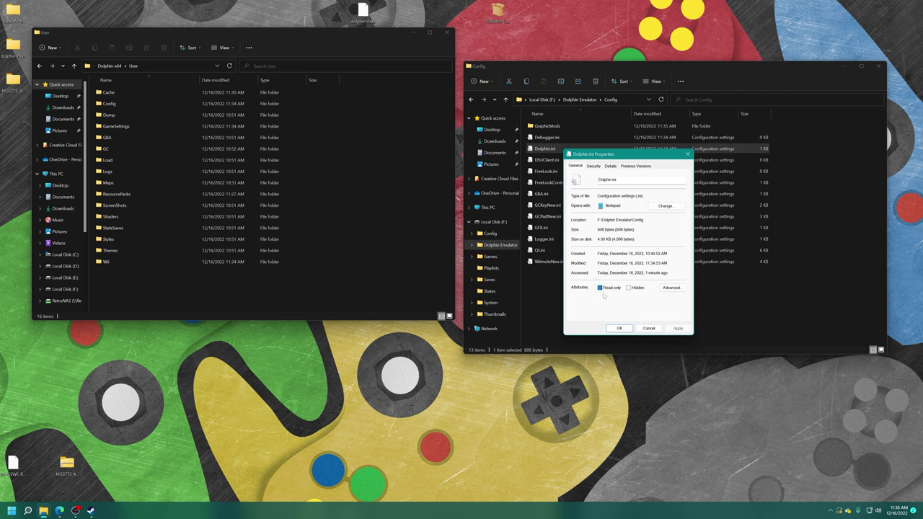
pyautogui.click(620, 328)
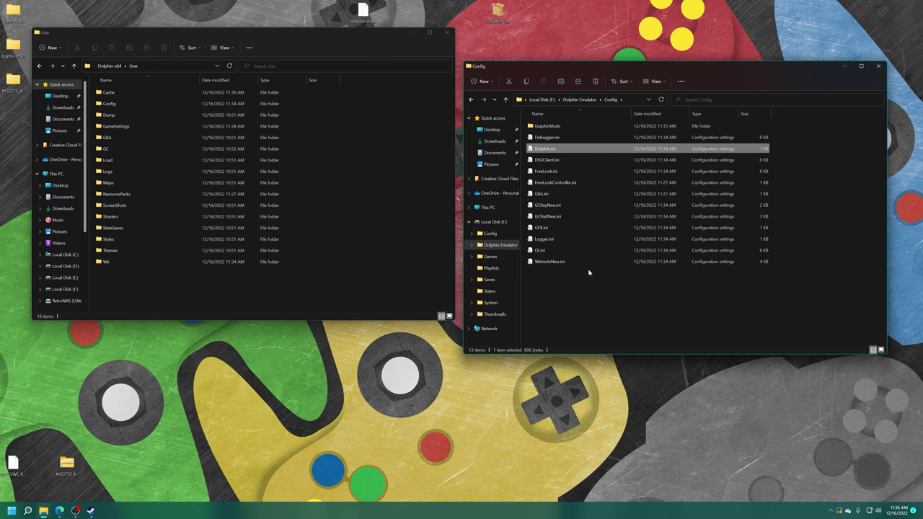
# Reopen the Dolphin.ini properties, turn the Read-only attribute off and back on, and apply each change
pyautogui.rightClick(555, 149)
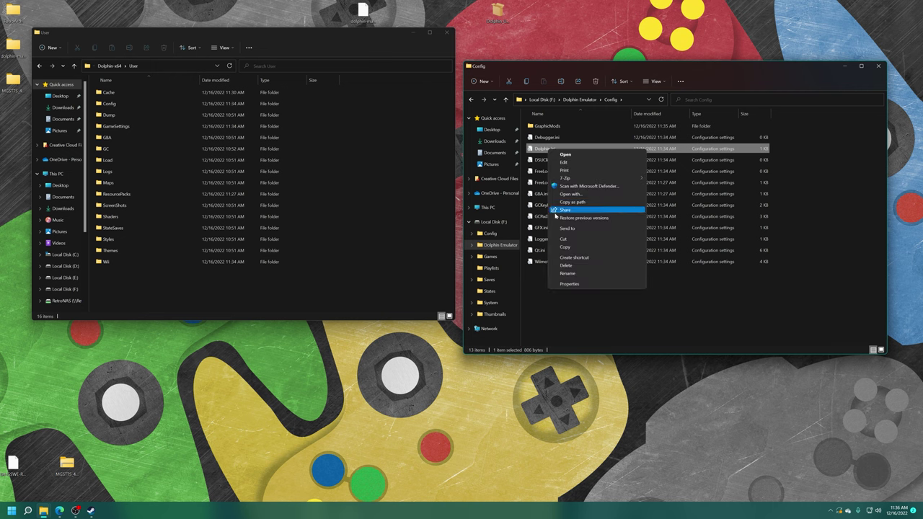
pyautogui.click(576, 283)
pyautogui.click(587, 288)
pyautogui.click(664, 328)
pyautogui.click(587, 288)
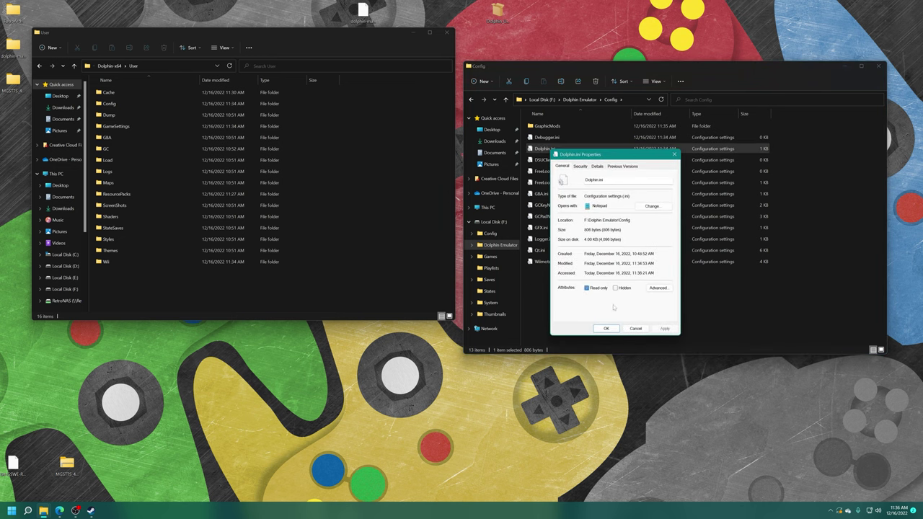
pyautogui.click(664, 328)
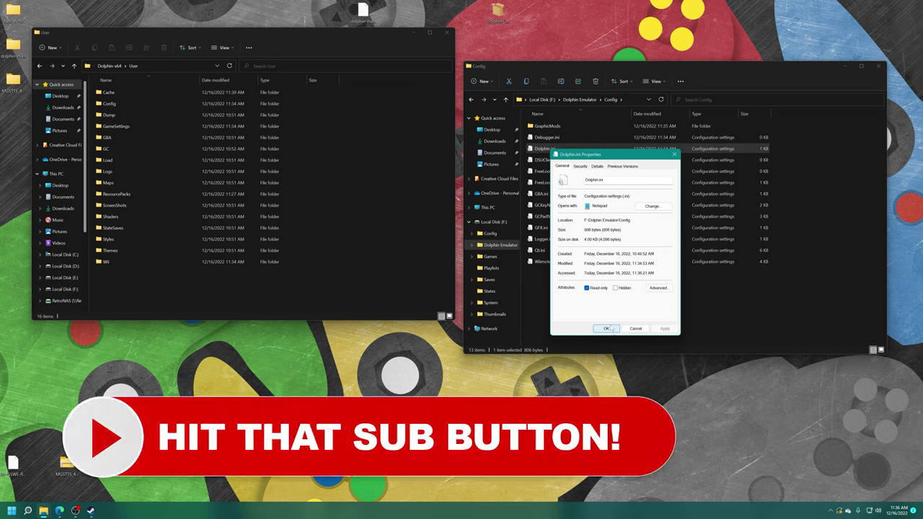
# Close the Dolphin.ini properties and both folder windows
pyautogui.click(606, 328)
pyautogui.click(599, 308)
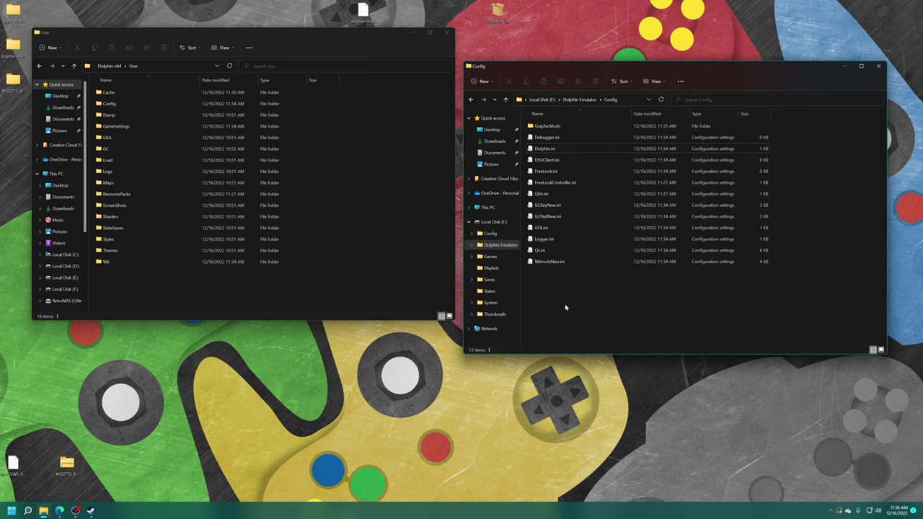
pyautogui.click(878, 65)
pyautogui.click(447, 32)
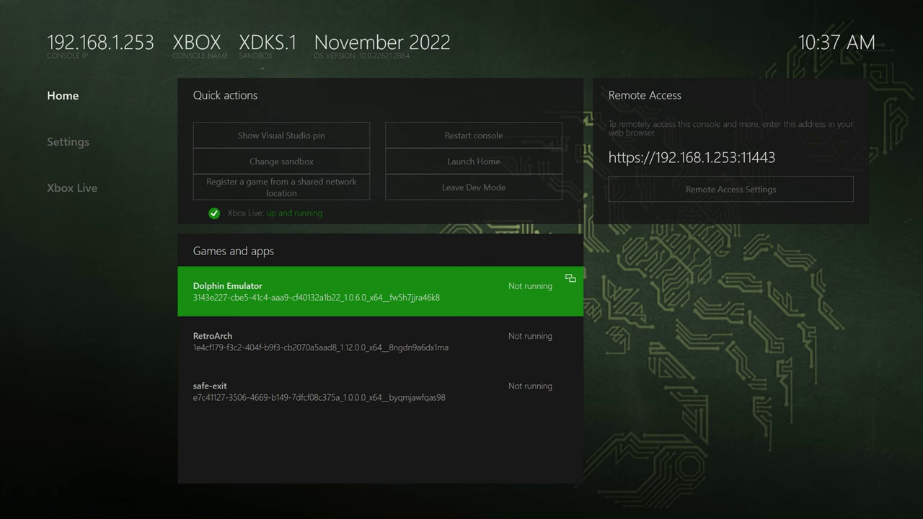
# Switch to the Xbox, launch Dolphin Emulator from the Dev Mode home and open Local Disk (E:) in the file picker
pyautogui.press('Return')
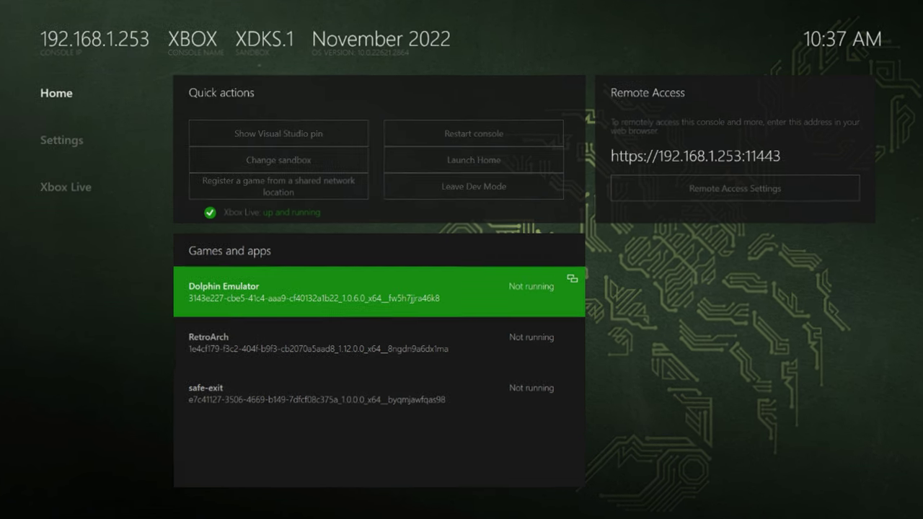
pyautogui.press('Left')
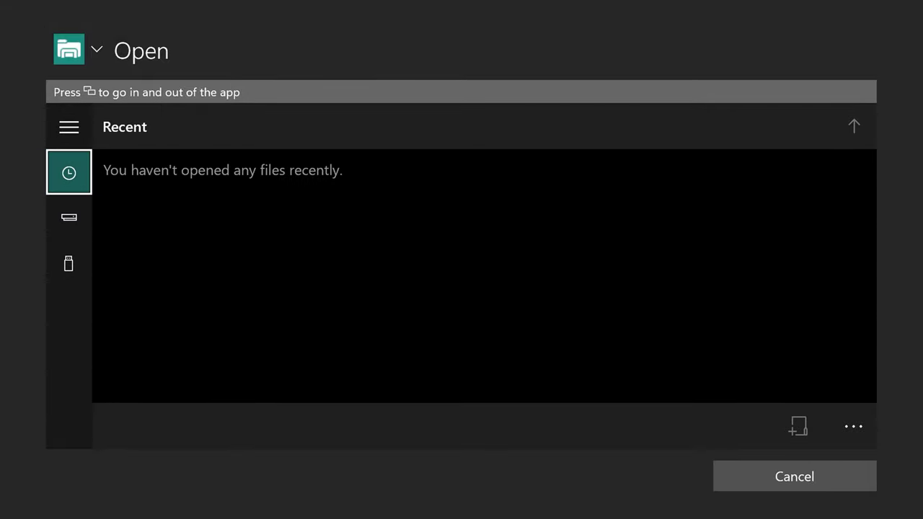
pyautogui.press('Down')
pyautogui.press('Down')
pyautogui.press('Return')
# Open the Games folder on the external drive and move through its folders to GameCube Games
pyautogui.press('Down')
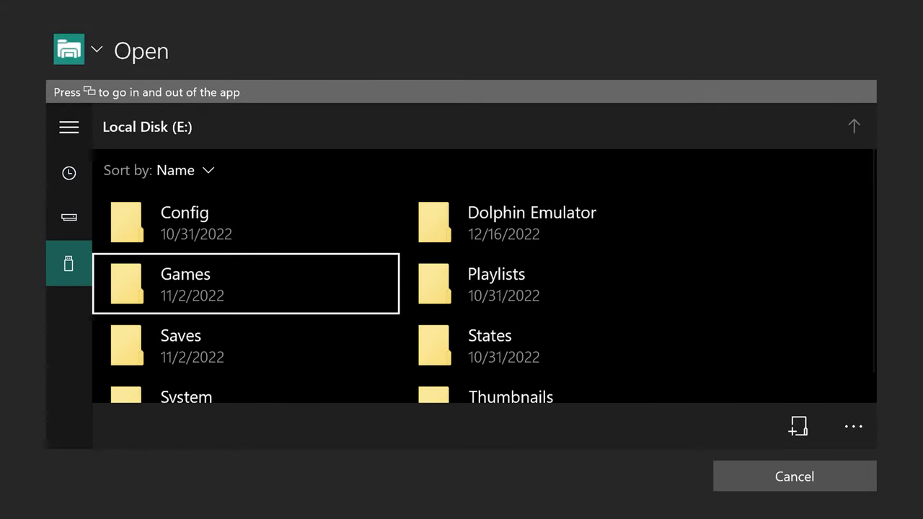
pyautogui.press('Return')
pyautogui.press('Down')
pyautogui.press('Down')
pyautogui.press('Down')
pyautogui.press('Down')
pyautogui.press('Down')
pyautogui.press('Down')
pyautogui.press('Down')
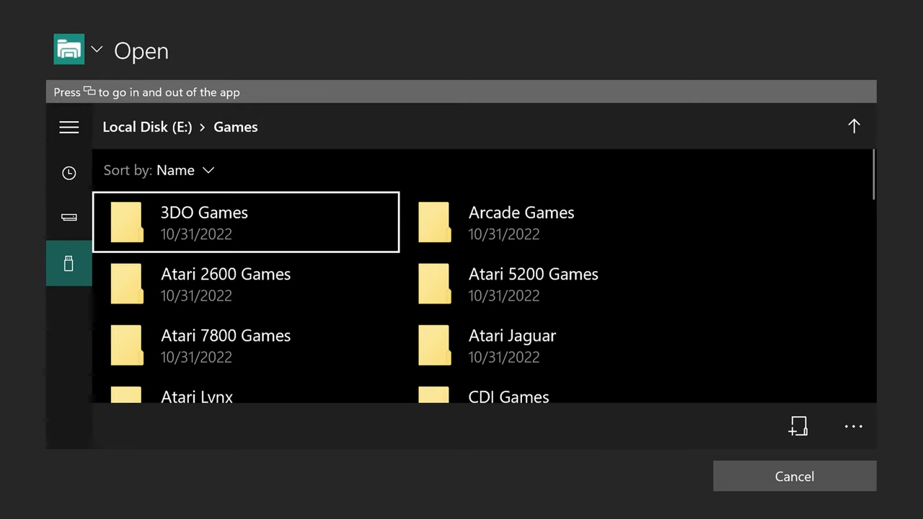
pyautogui.press('Right')
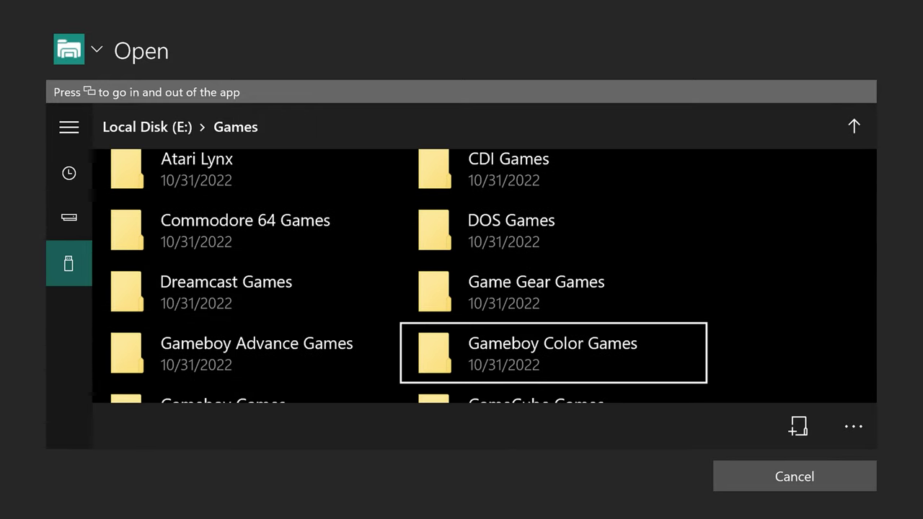